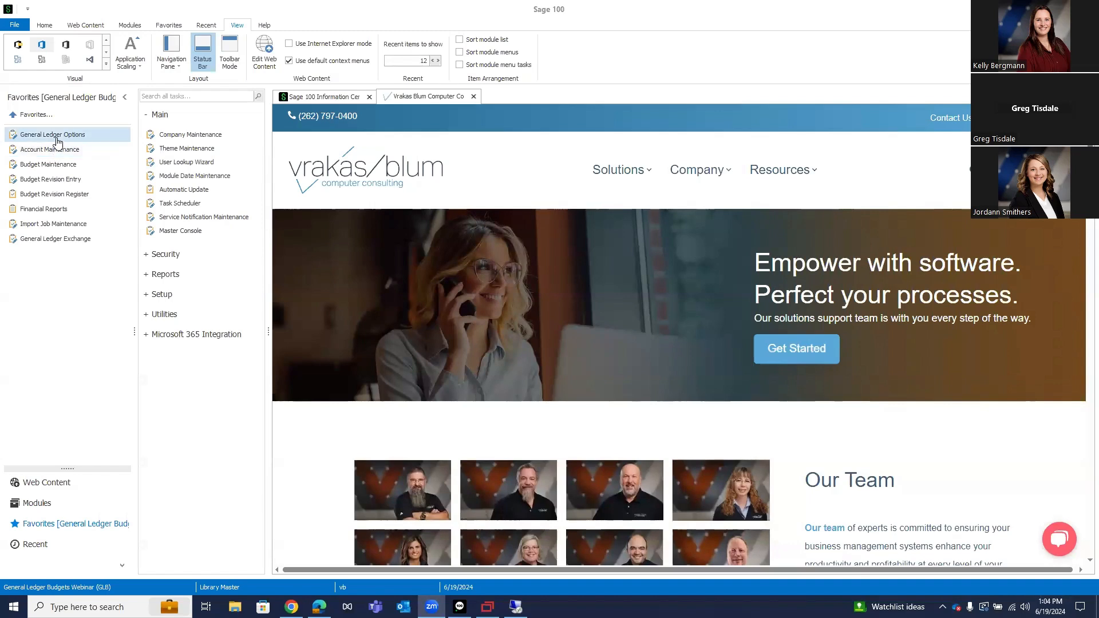
# Step: Open the budget settings in General Ledger Options and check which budget code is marked as default, keeping ORIGINAL
pyautogui.click(57, 140)
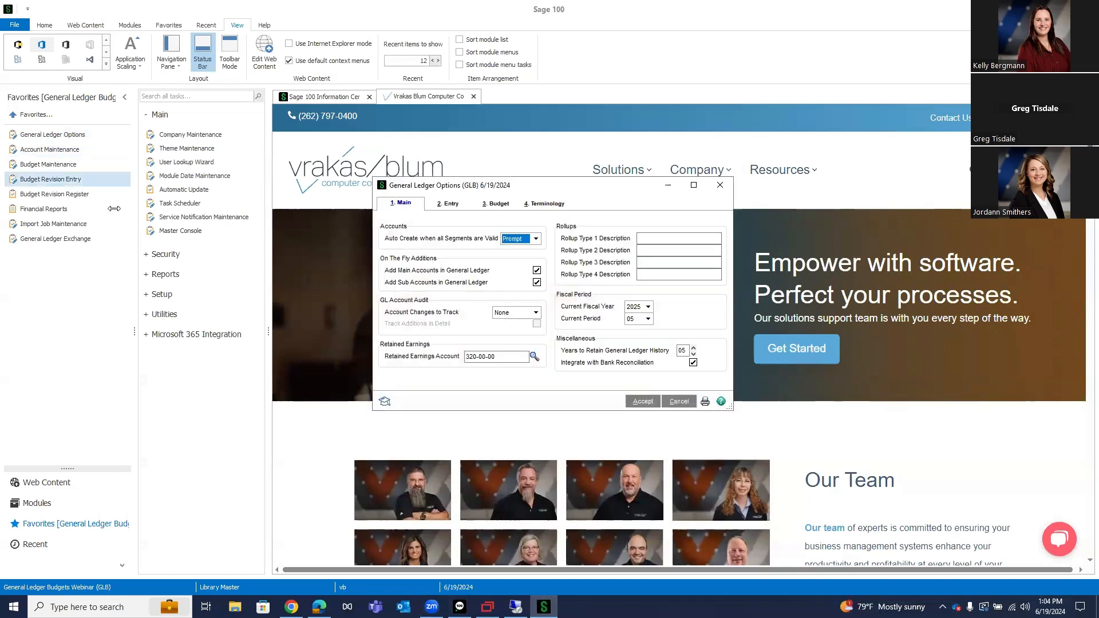
pyautogui.click(499, 207)
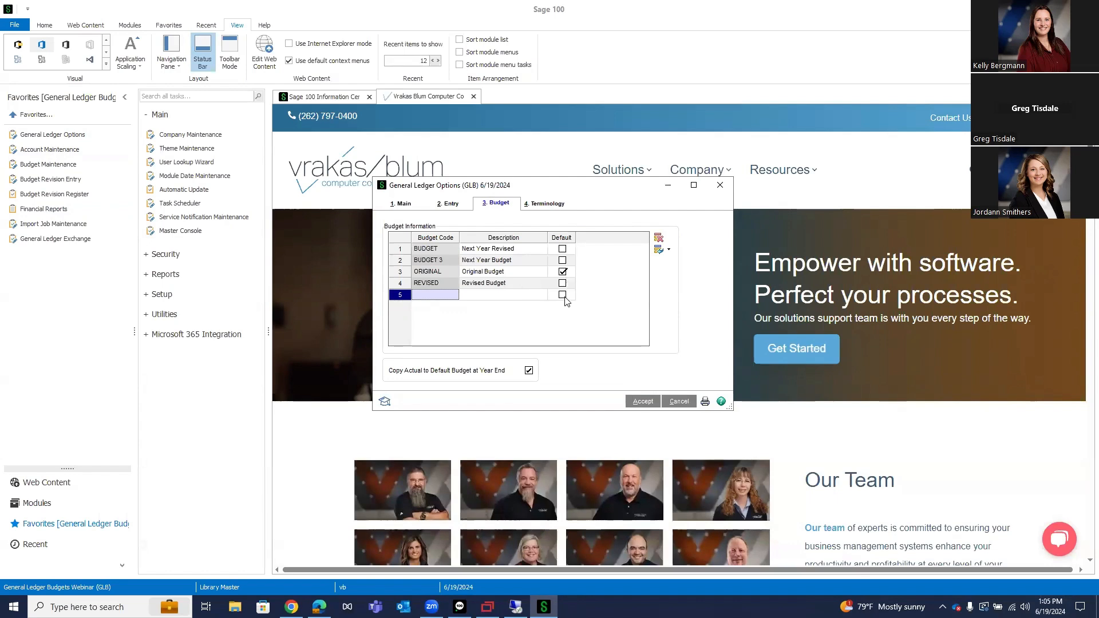
pyautogui.click(563, 272)
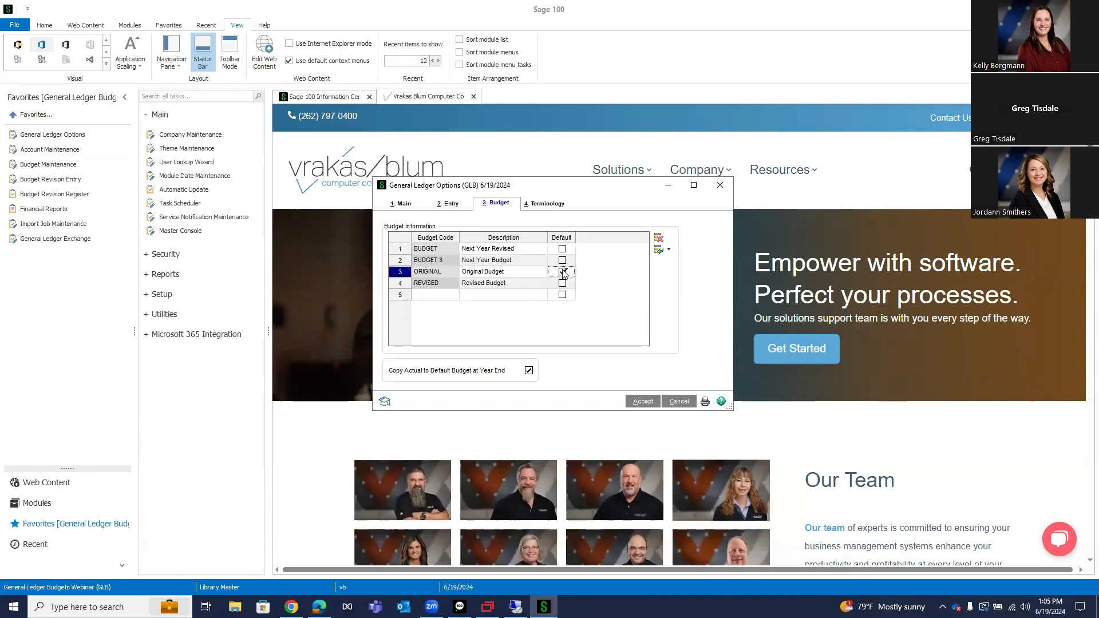
pyautogui.click(563, 271)
# Step: Add a budget code TEST with the description Test and accept the General Ledger Options
pyautogui.click(440, 297)
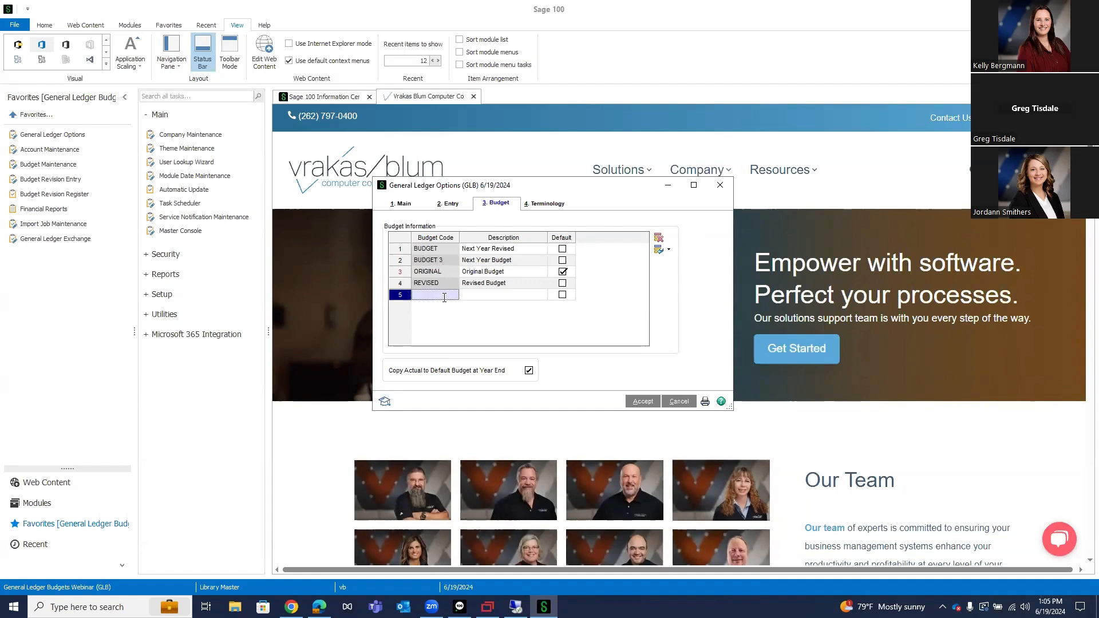
pyautogui.write('TEST')
pyautogui.press('Tab')
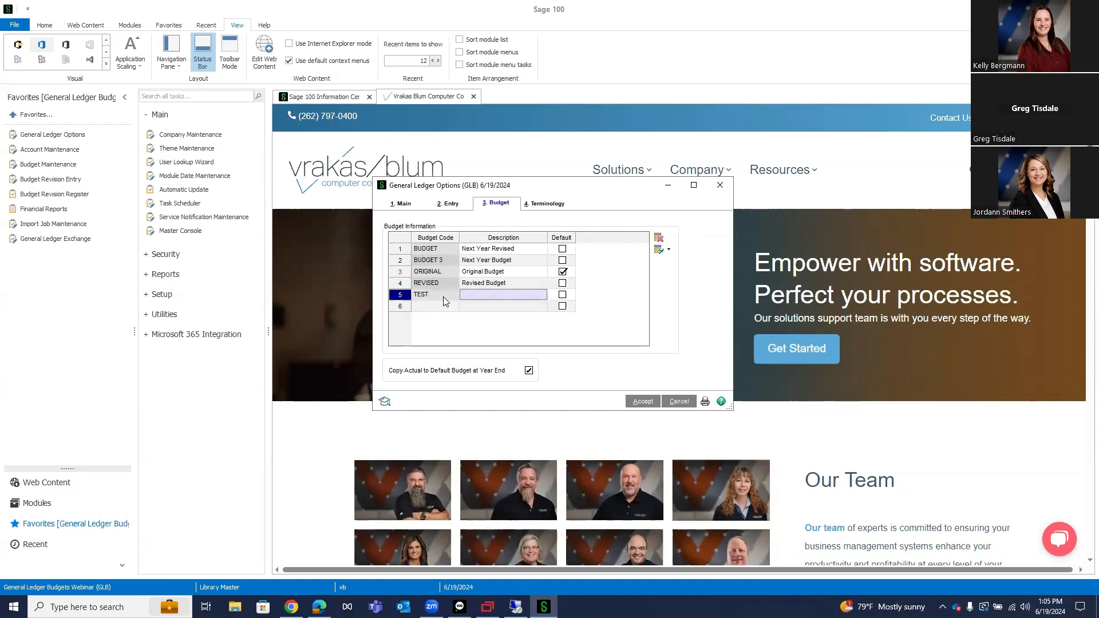
pyautogui.write('Test')
pyautogui.press('Tab')
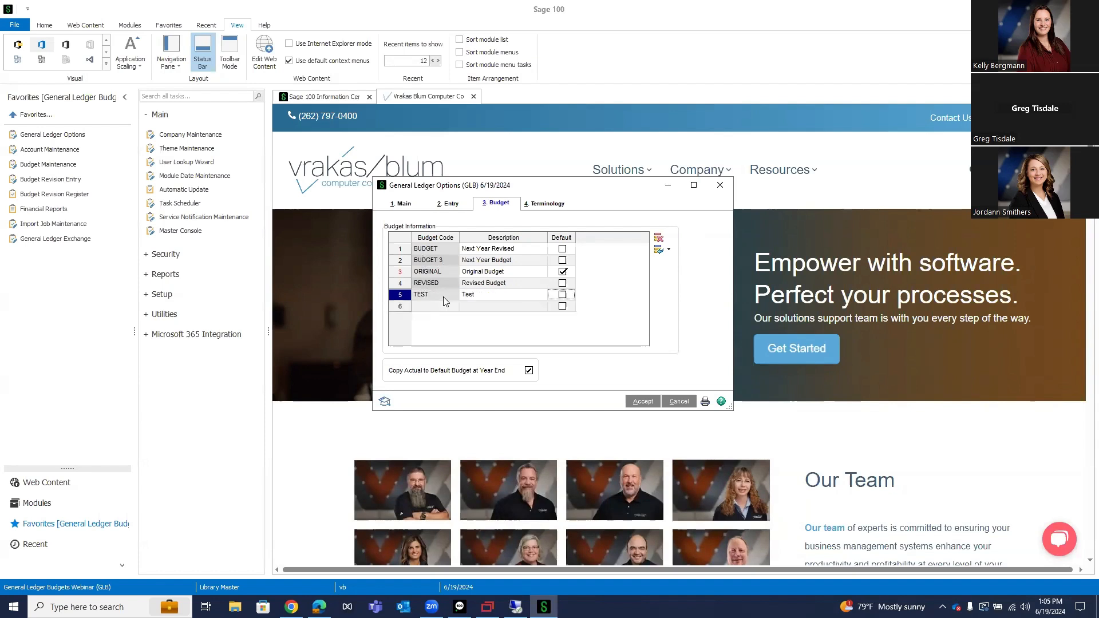
pyautogui.click(644, 402)
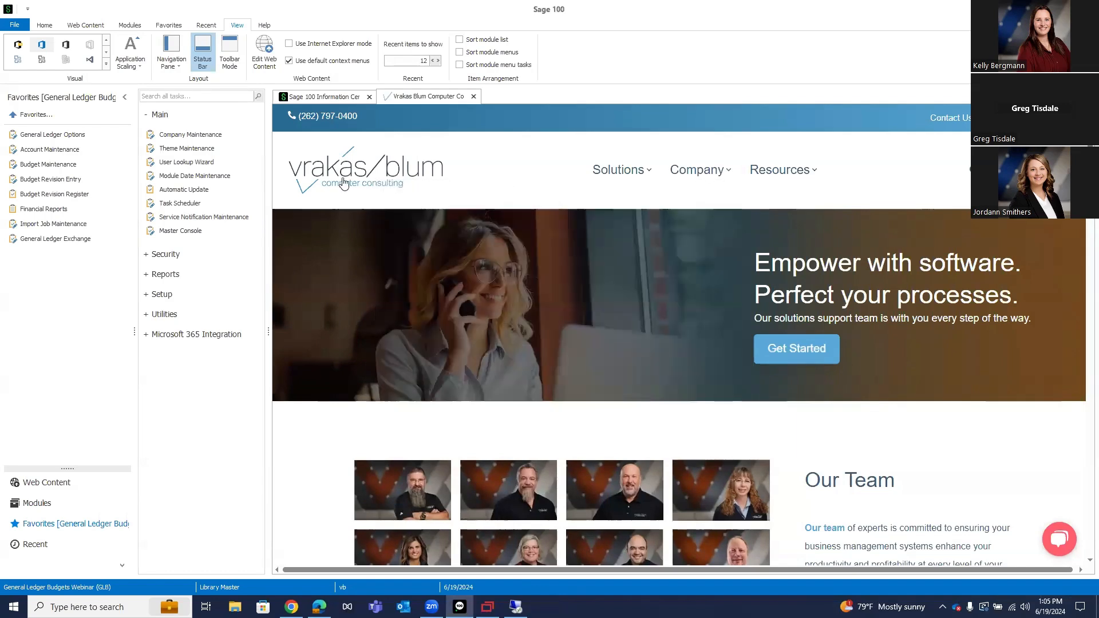
# Step: Reopen the budget settings in General Ledger Options and delete the TEST budget code
pyautogui.click(57, 135)
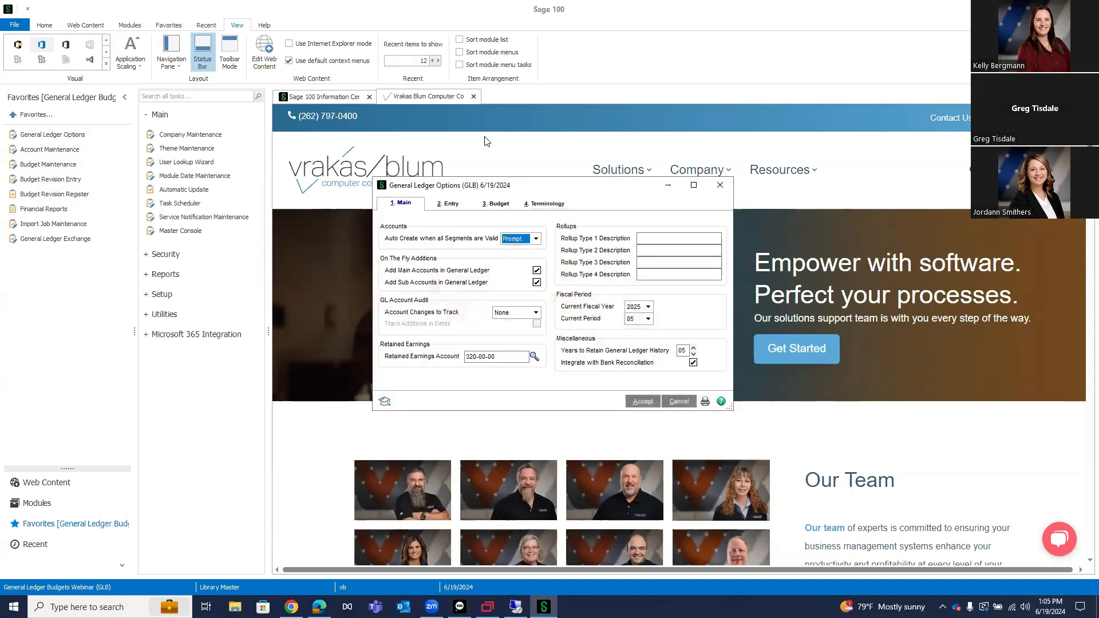
pyautogui.click(495, 204)
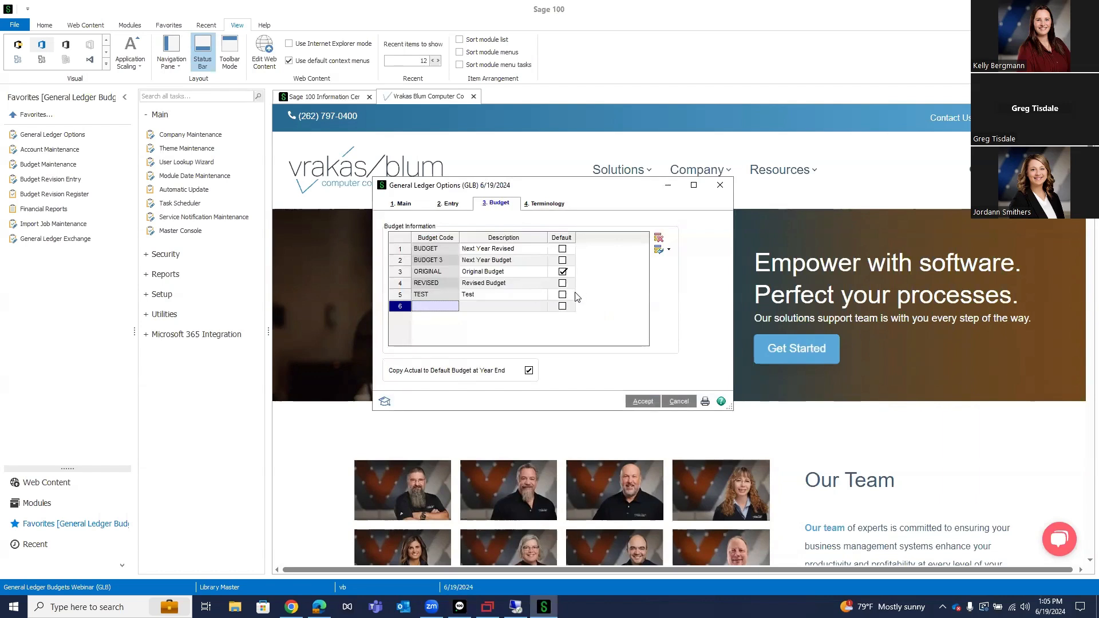
pyautogui.click(535, 296)
pyautogui.click(659, 238)
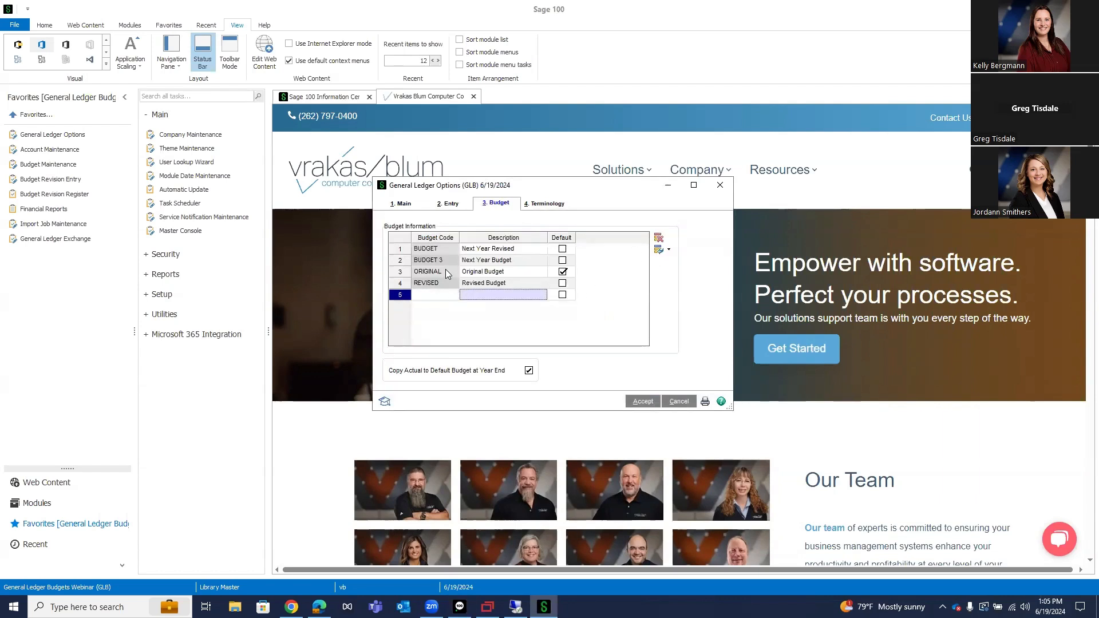
# Step: Try to delete the REVISED budget code and accept the General Ledger Options
pyautogui.click(442, 283)
pyautogui.click(659, 239)
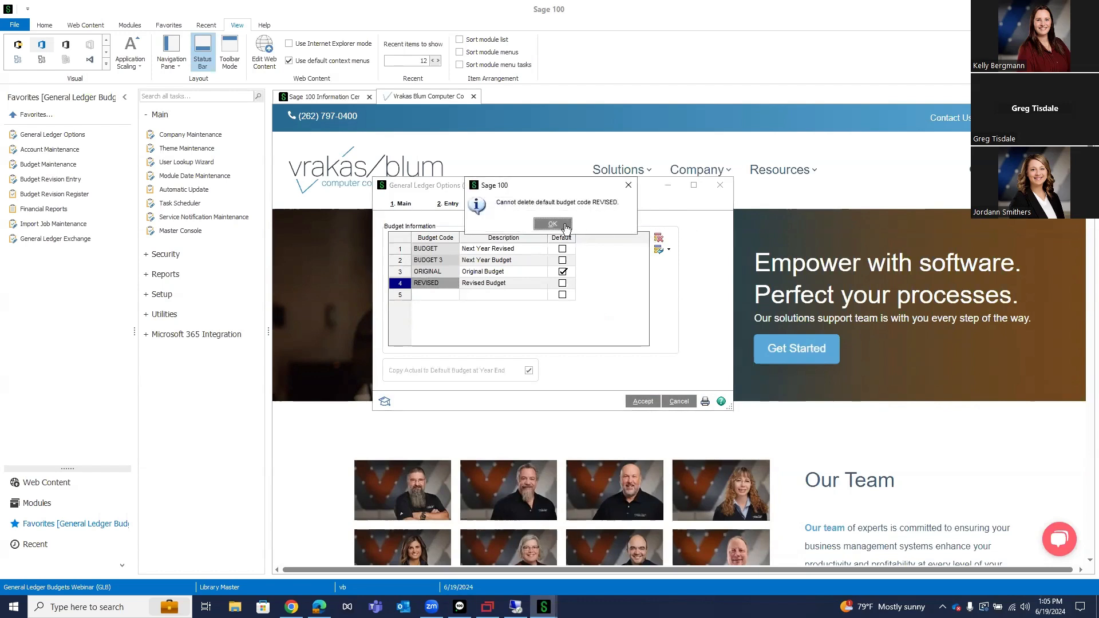
pyautogui.click(554, 224)
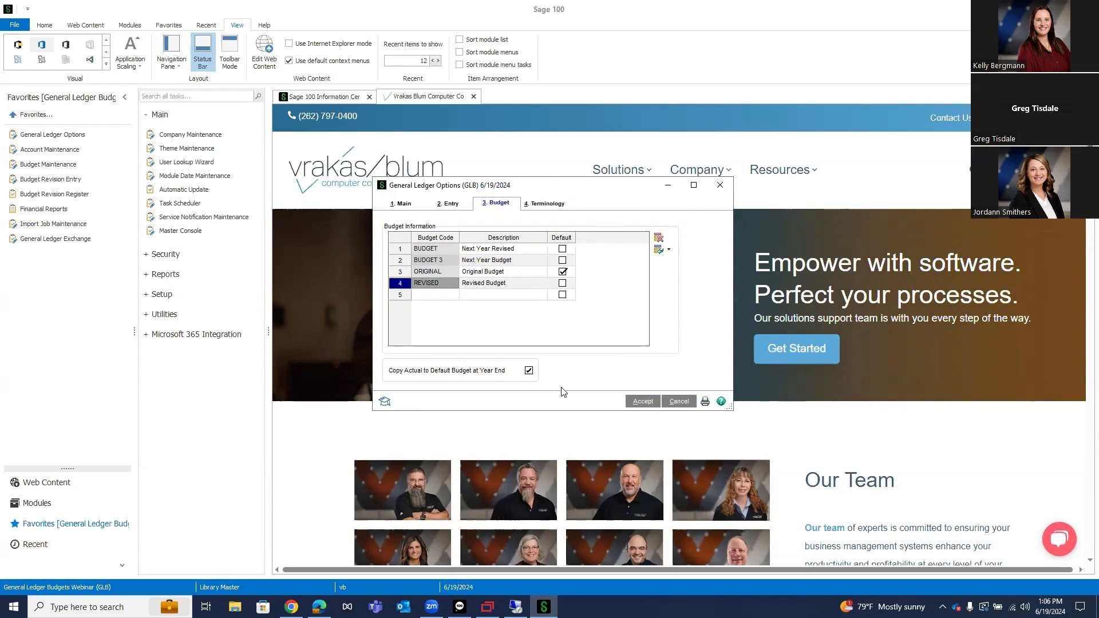
pyautogui.click(640, 404)
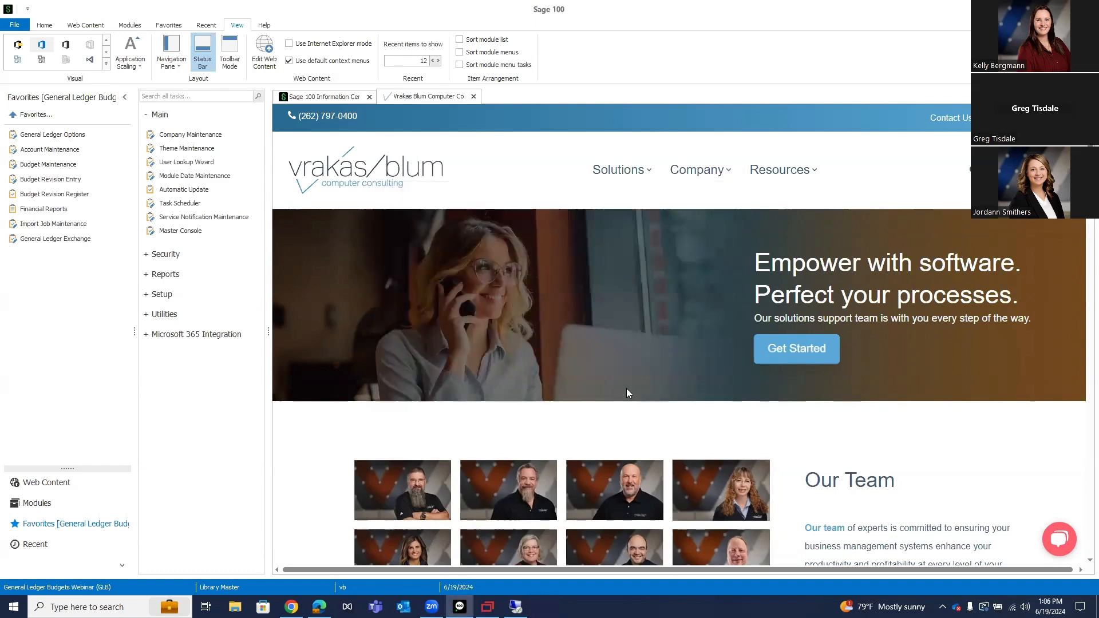
# Step: Open the last account, Provision for income taxes, in Account Maintenance and display its variance figures
pyautogui.click(78, 150)
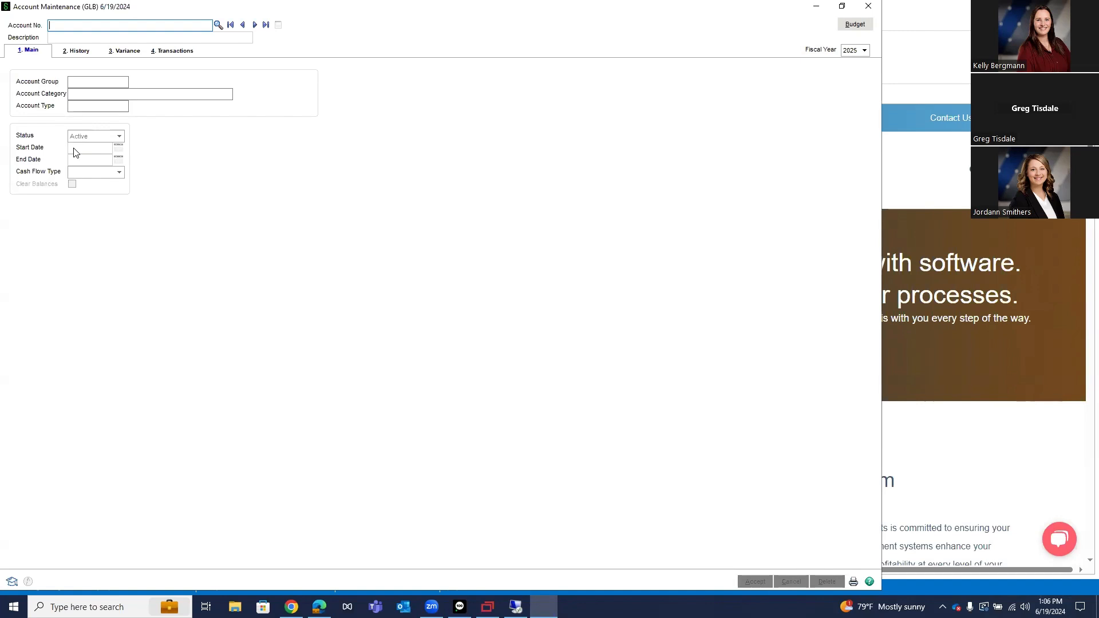
pyautogui.click(266, 25)
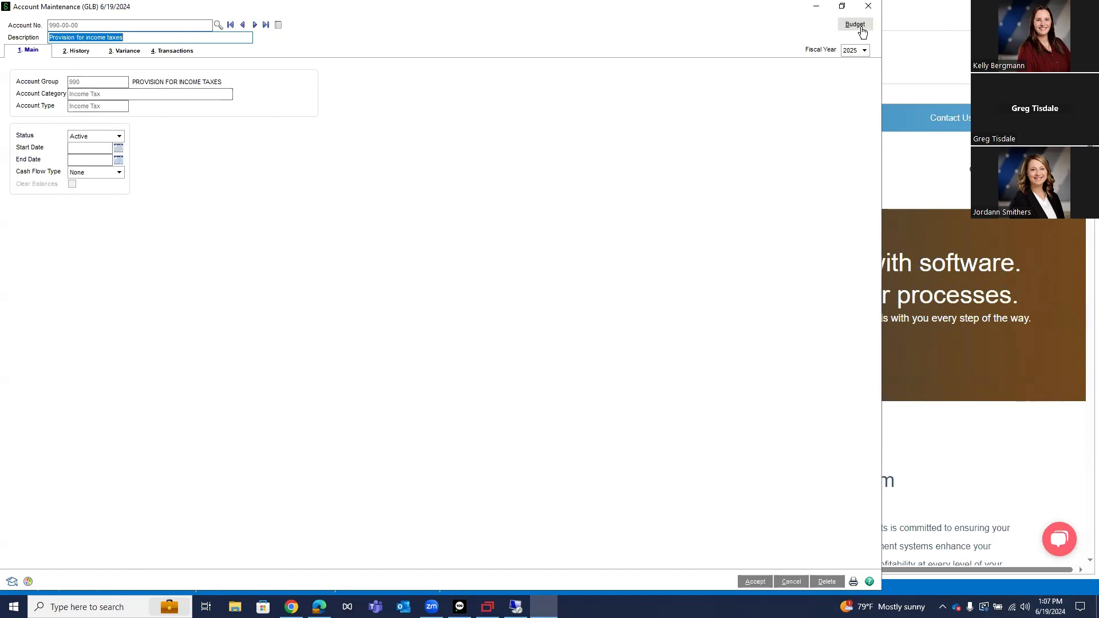
pyautogui.click(119, 53)
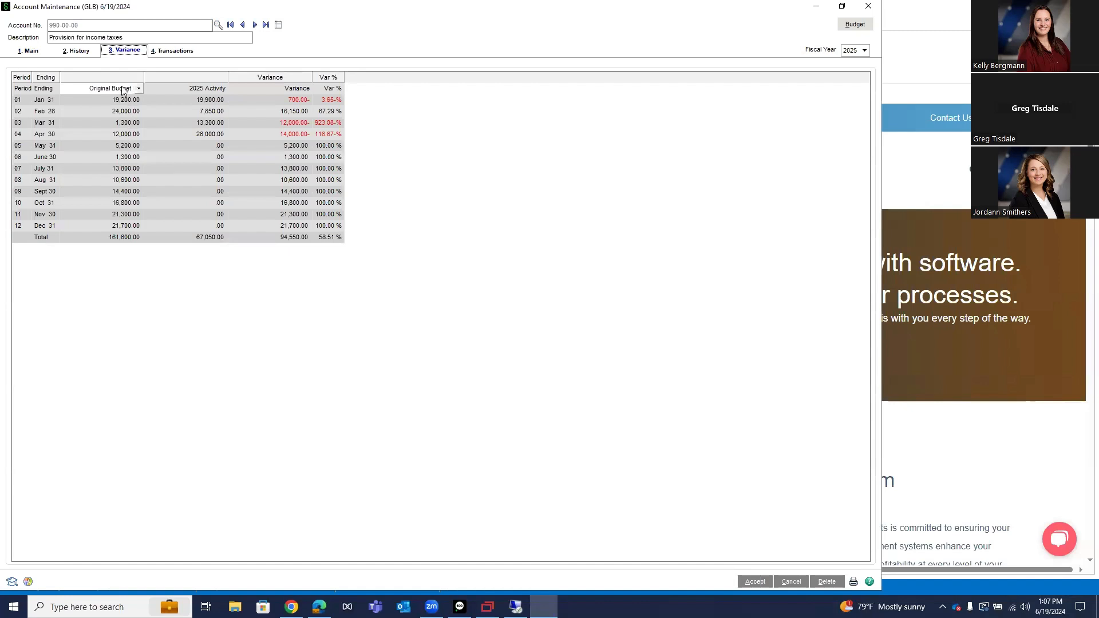
# Step: Compare the 2025 activity with the Revised Budget and switch the comparison back to the Original Budget
pyautogui.click(140, 88)
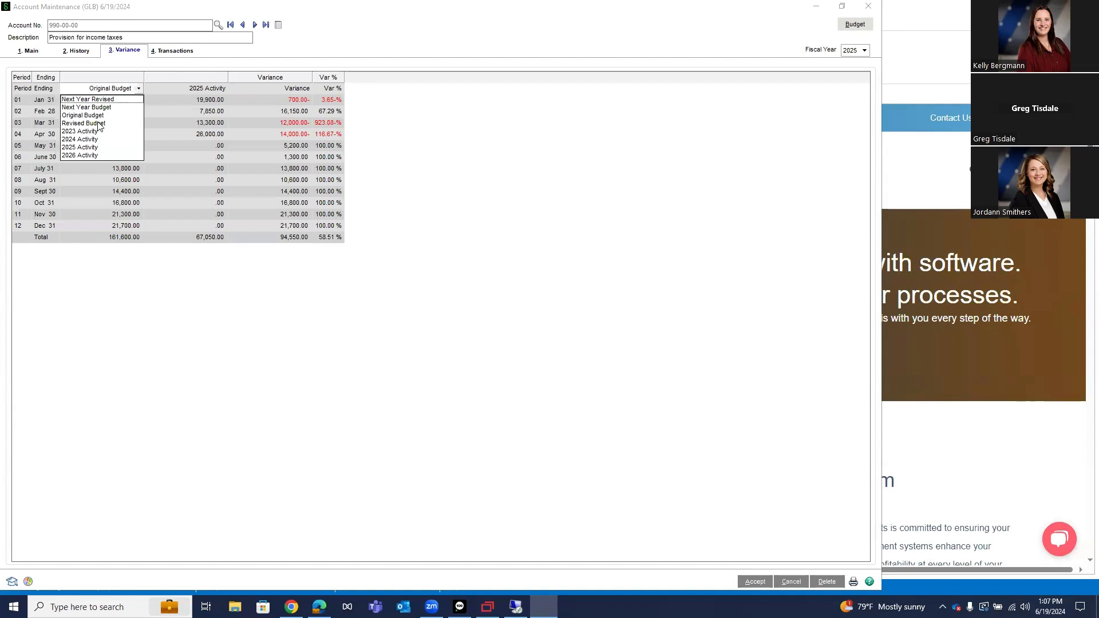
pyautogui.click(101, 123)
pyautogui.click(138, 89)
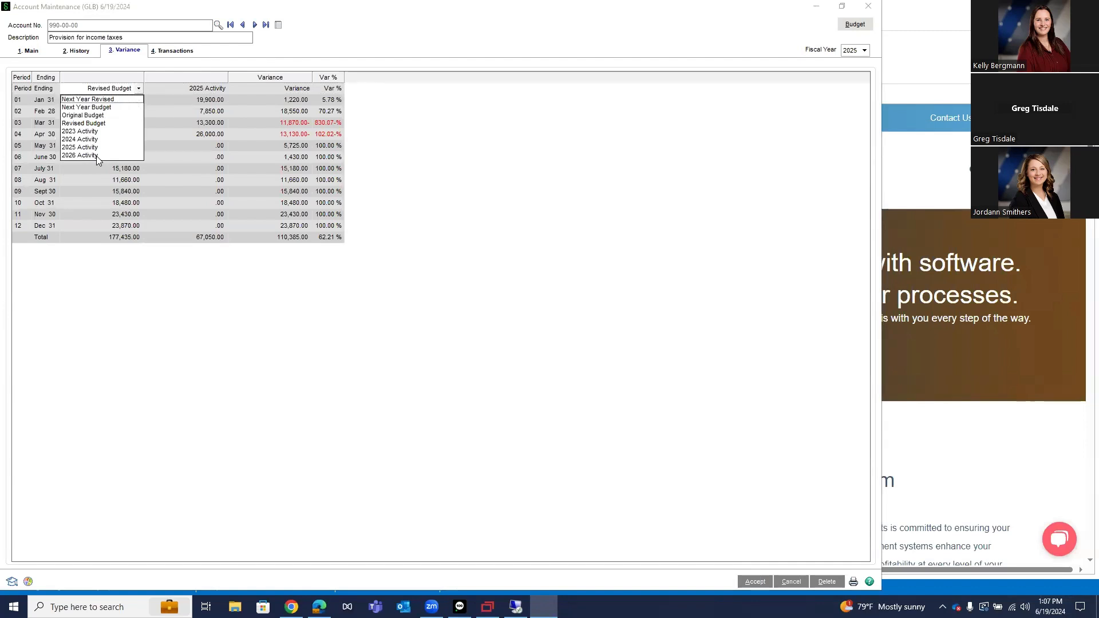
pyautogui.click(169, 176)
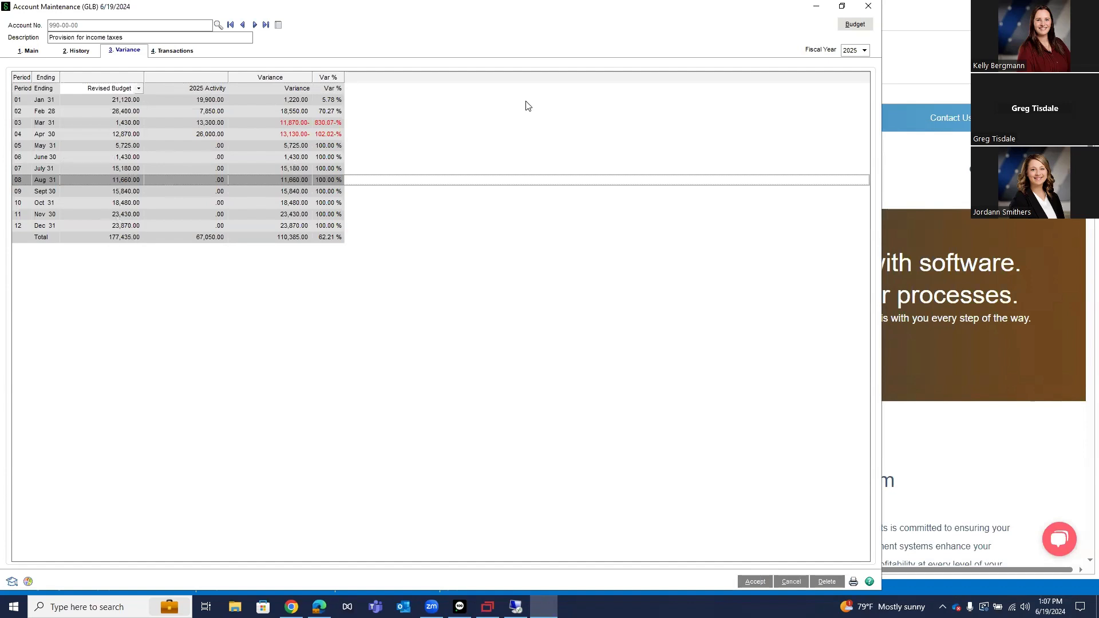
pyautogui.click(138, 89)
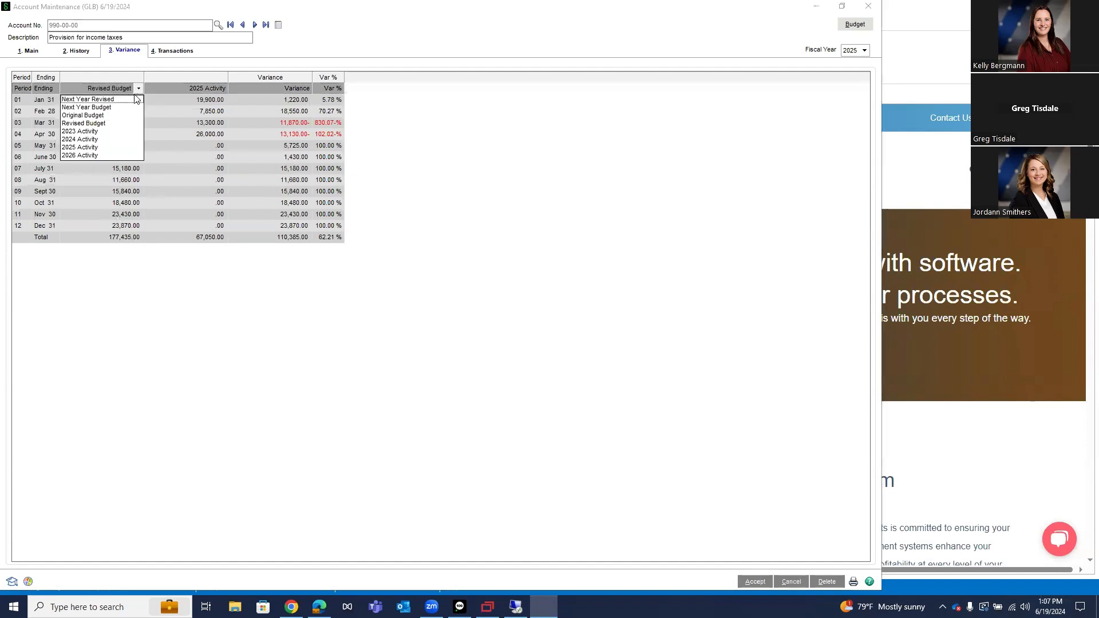
pyautogui.click(111, 116)
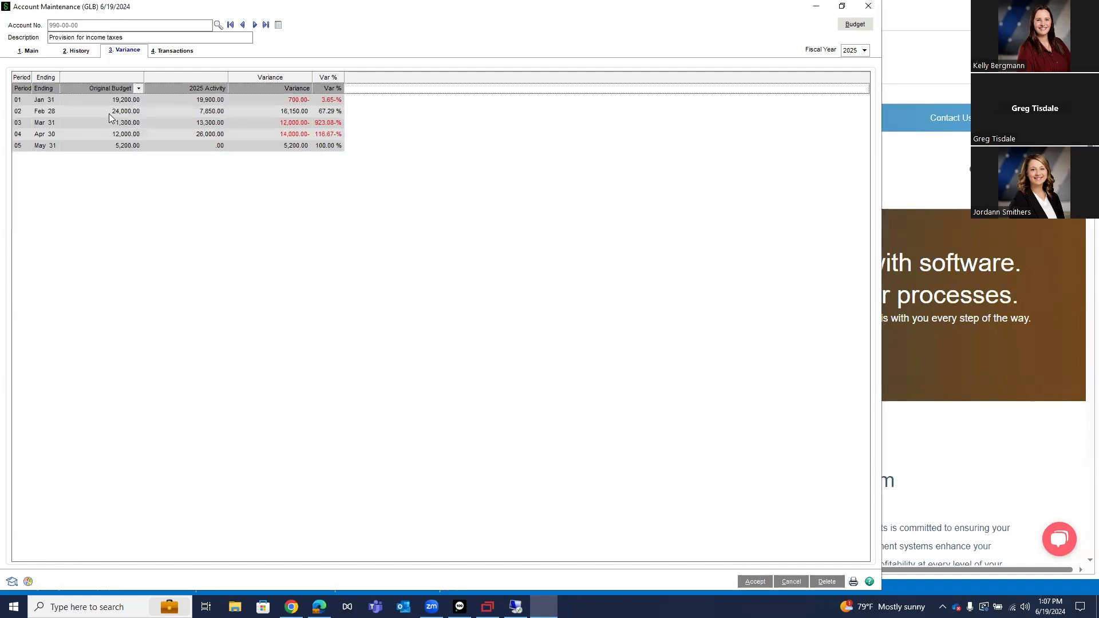
# Step: Open the budget of the Provision for income taxes account and set the Period 01 2025 Revised Budget to 22,000
pyautogui.click(856, 26)
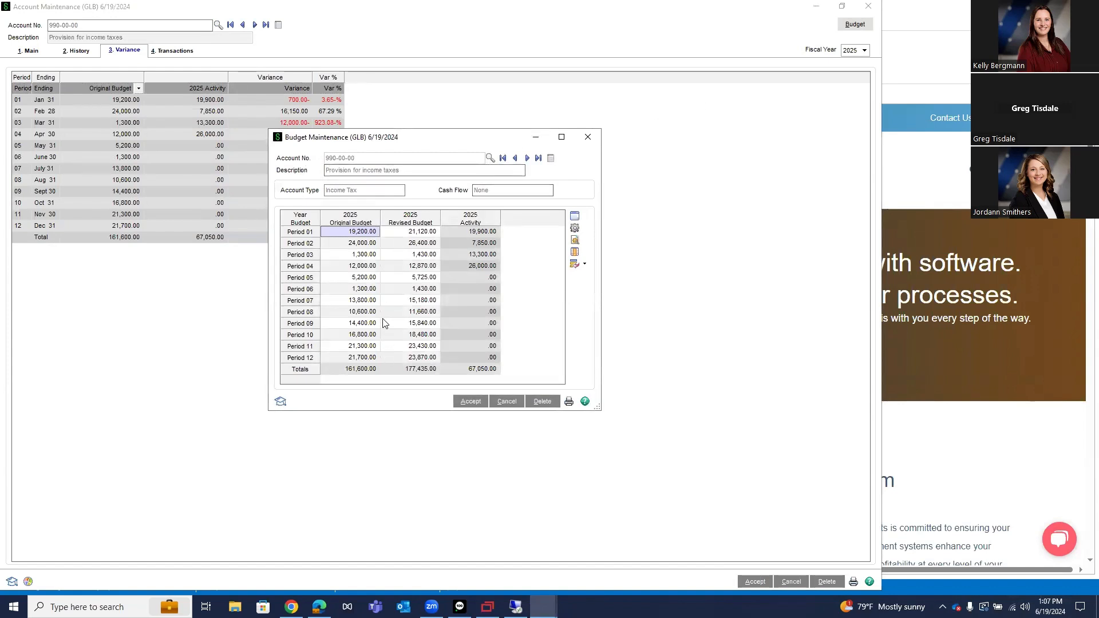
pyautogui.click(426, 232)
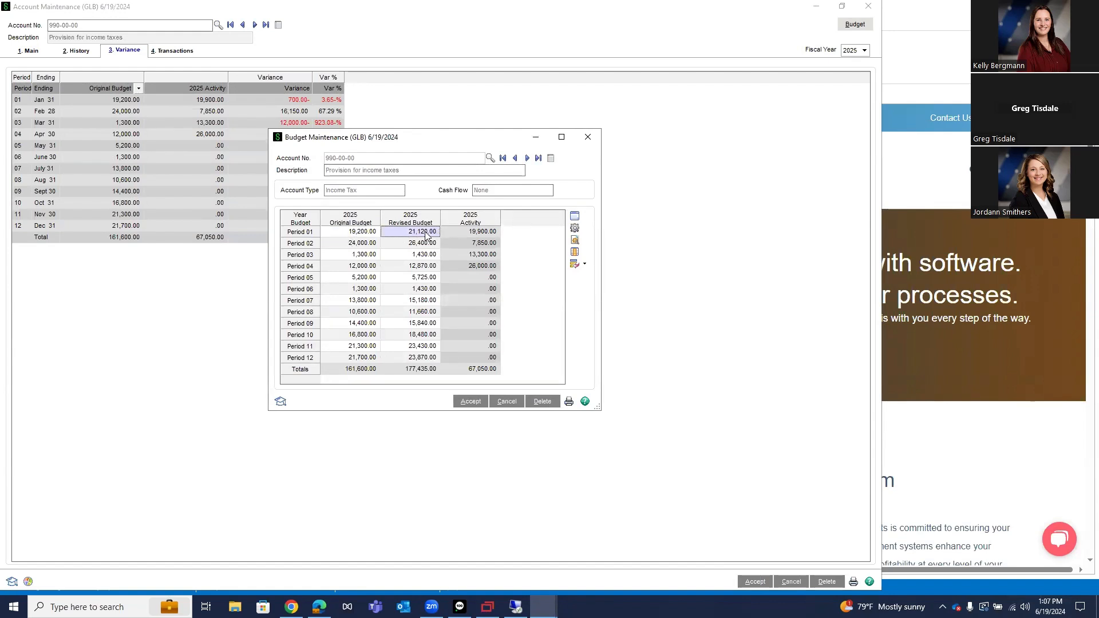
pyautogui.write('.02000')
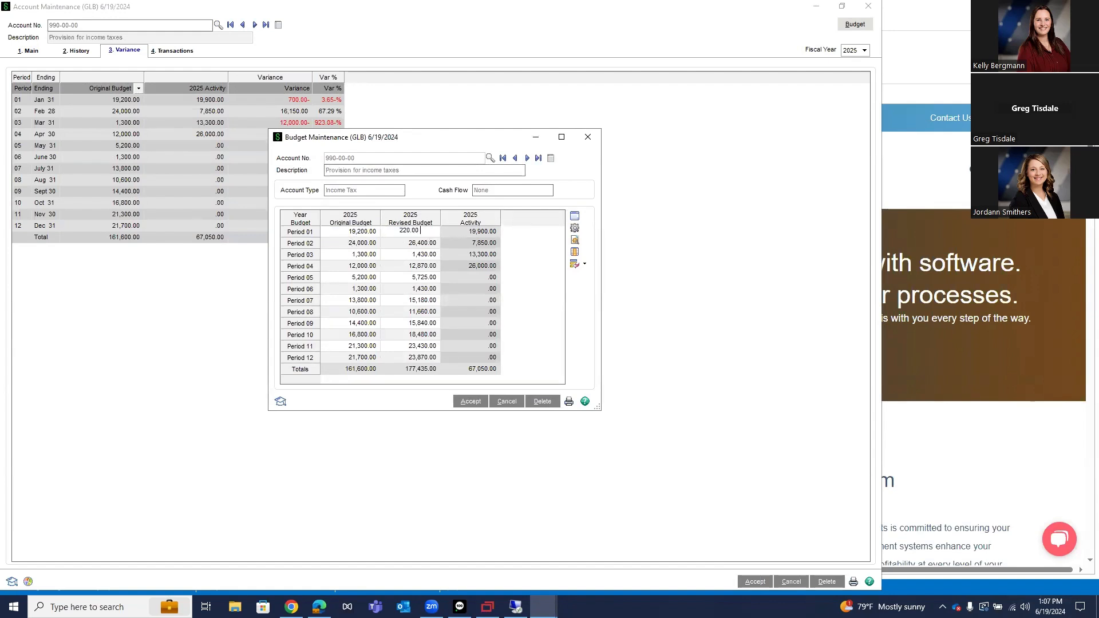
pyautogui.press('Tab')
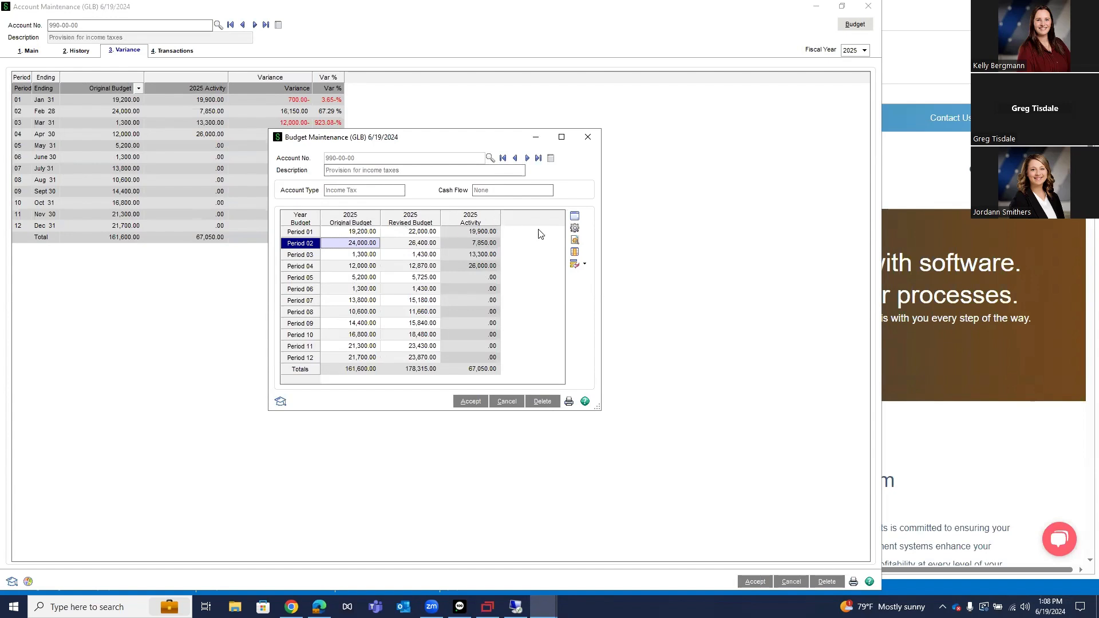
# Step: Add a Next Year Budget column for fiscal year 2025 to the columns shown in Budget Maintenance
pyautogui.click(575, 217)
pyautogui.click(504, 233)
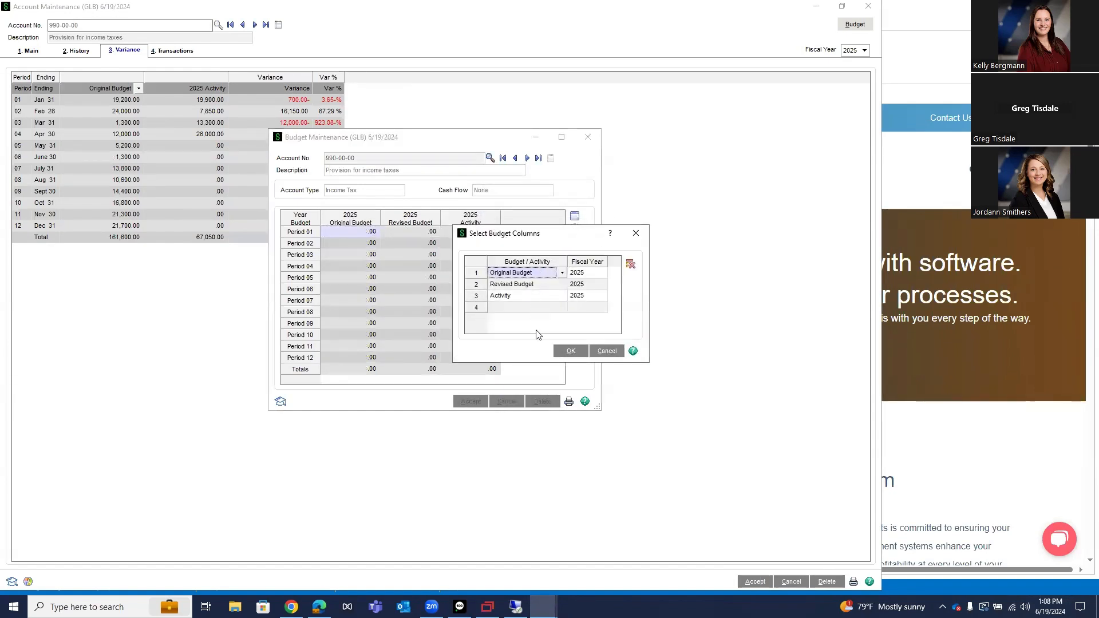
pyautogui.click(540, 310)
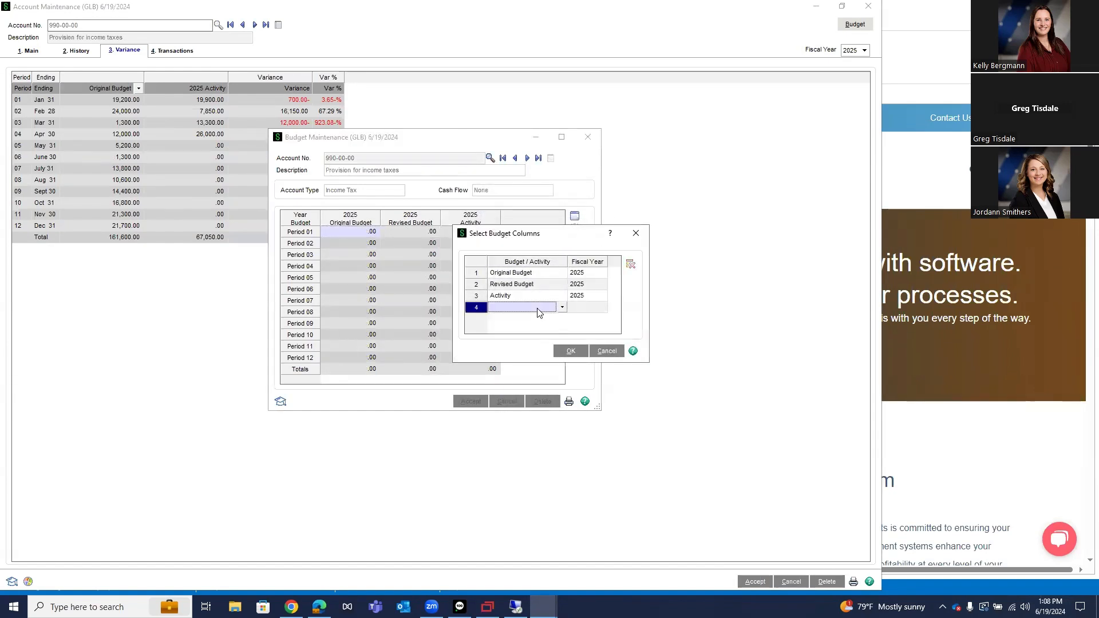
pyautogui.click(562, 308)
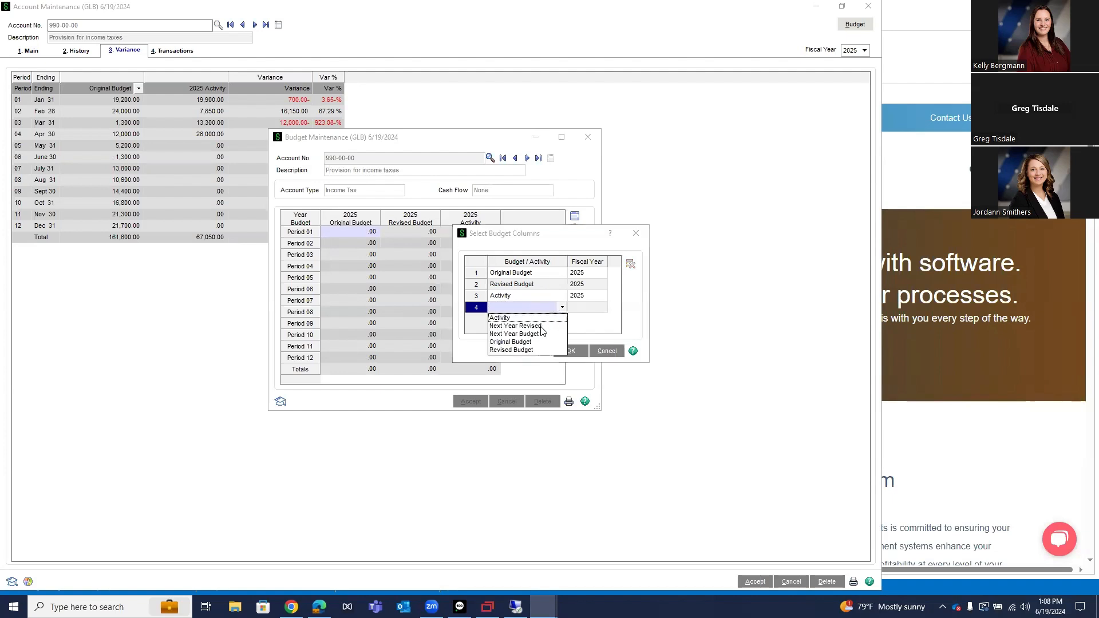
pyautogui.click(493, 334)
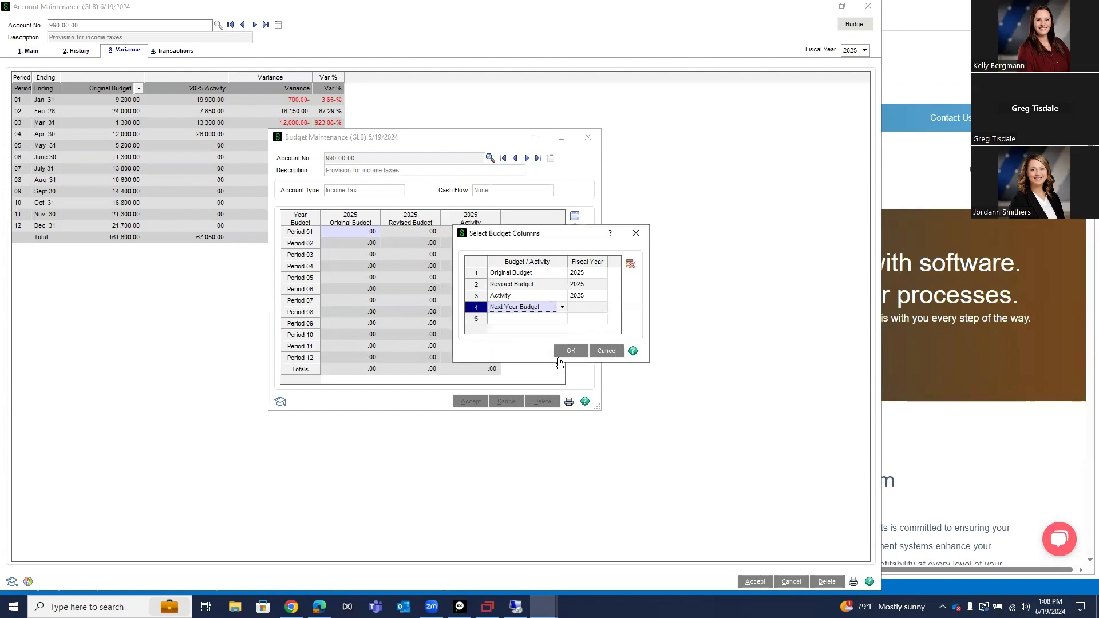
pyautogui.click(564, 352)
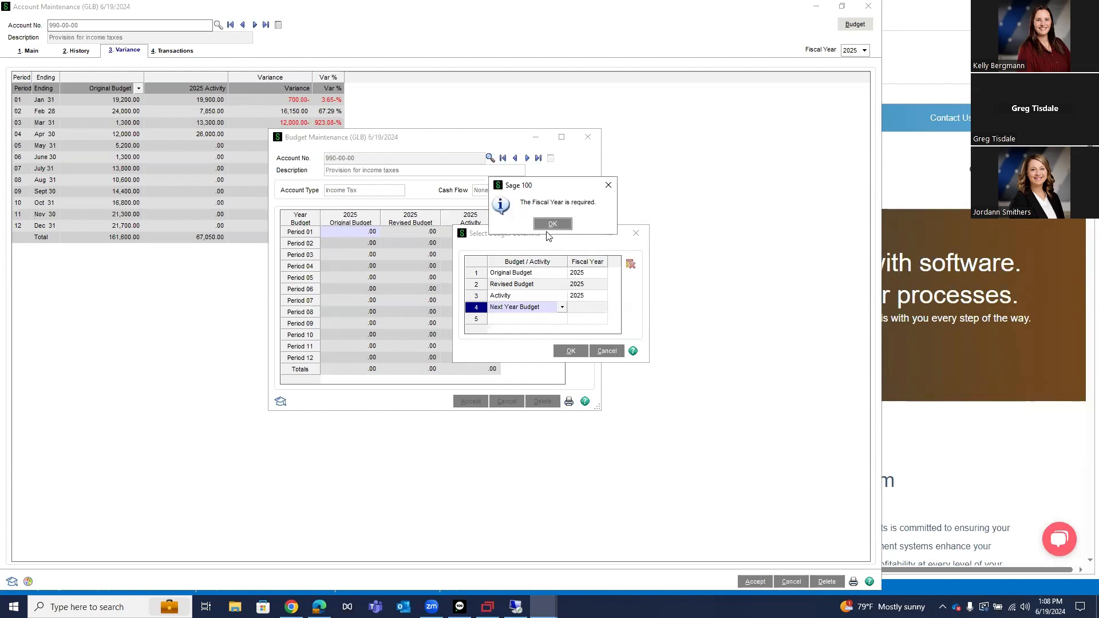
pyautogui.click(549, 230)
pyautogui.click(601, 308)
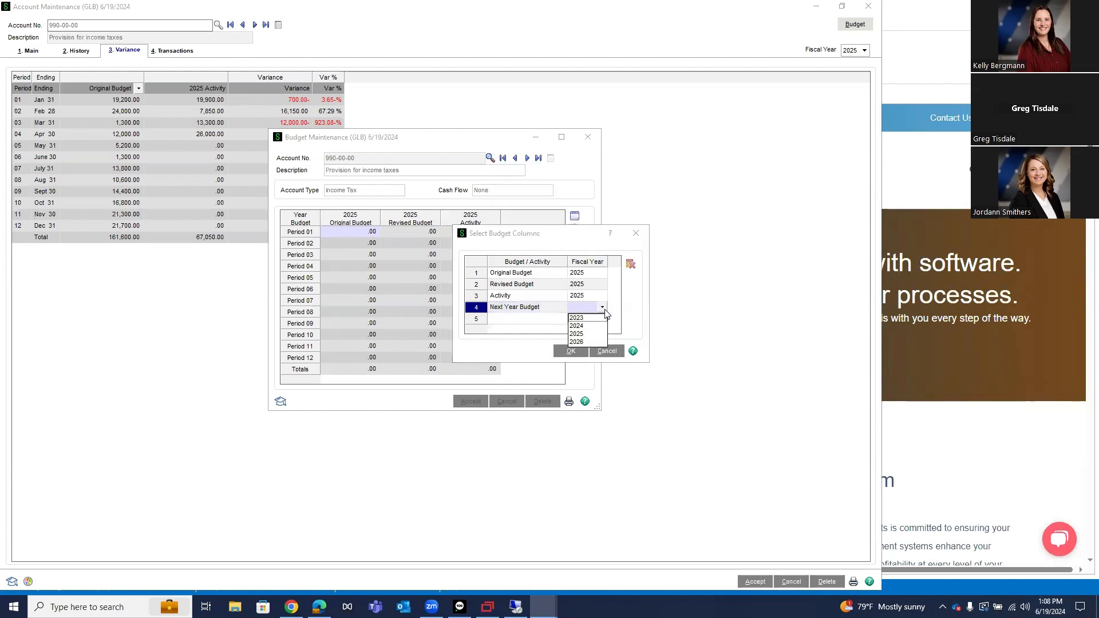
pyautogui.click(586, 336)
pyautogui.click(570, 351)
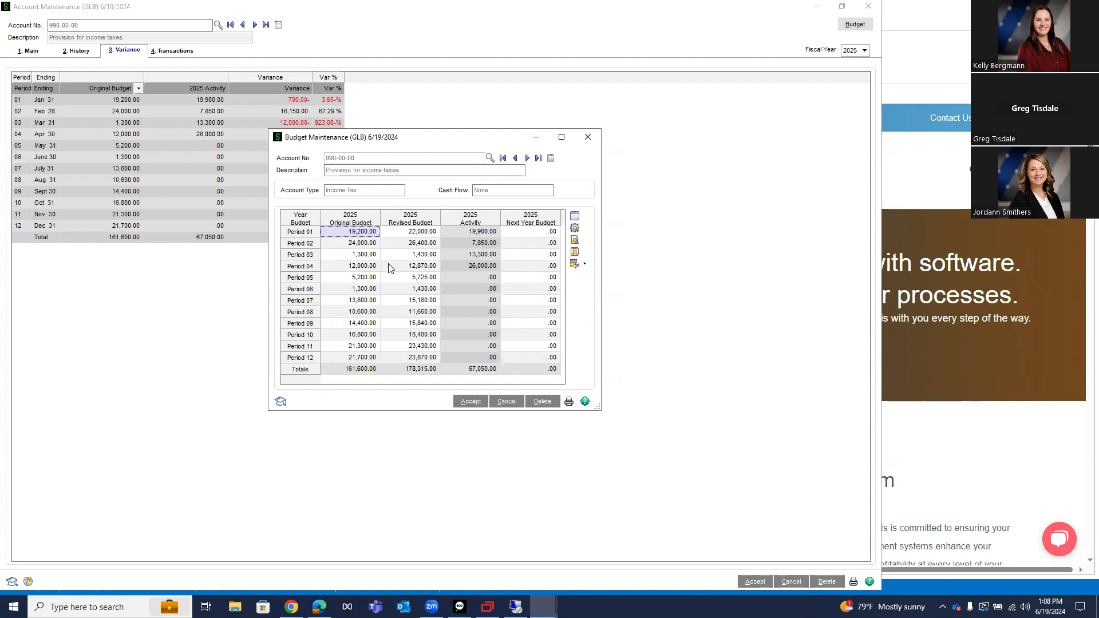
# Step: Review the available change methods in Change Budget and close it without changing the budget
pyautogui.click(575, 229)
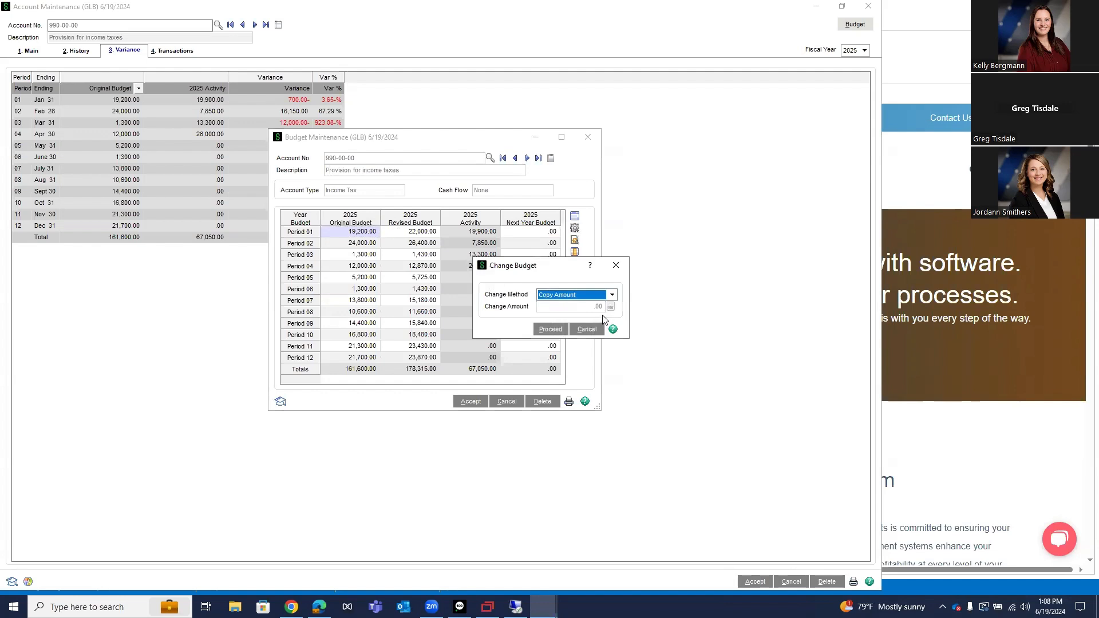
pyautogui.click(612, 295)
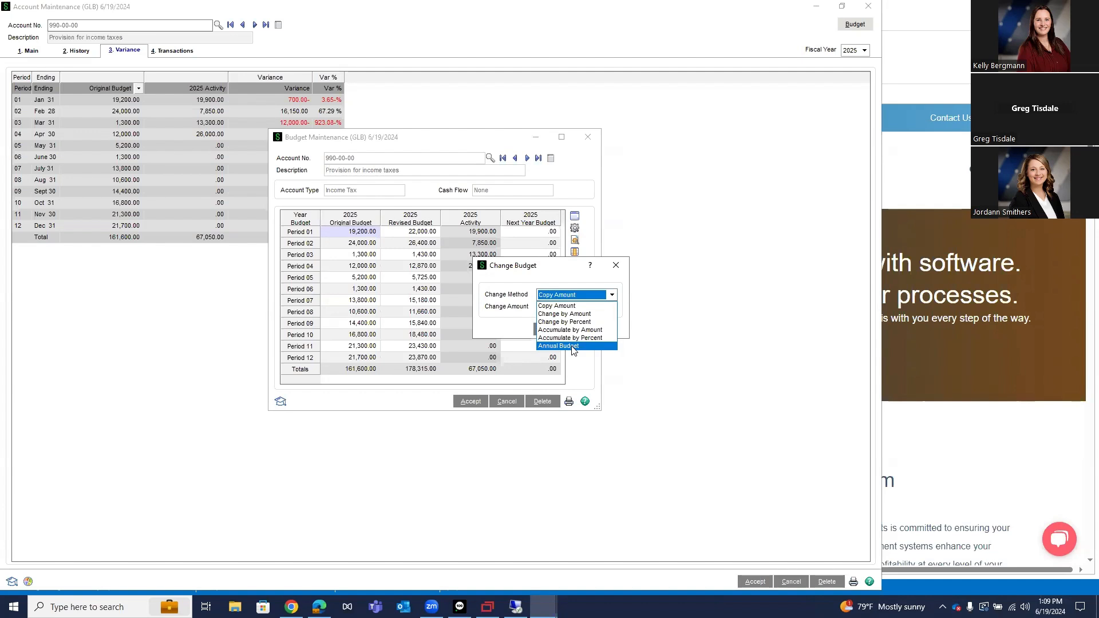
pyautogui.click(585, 275)
pyautogui.click(616, 267)
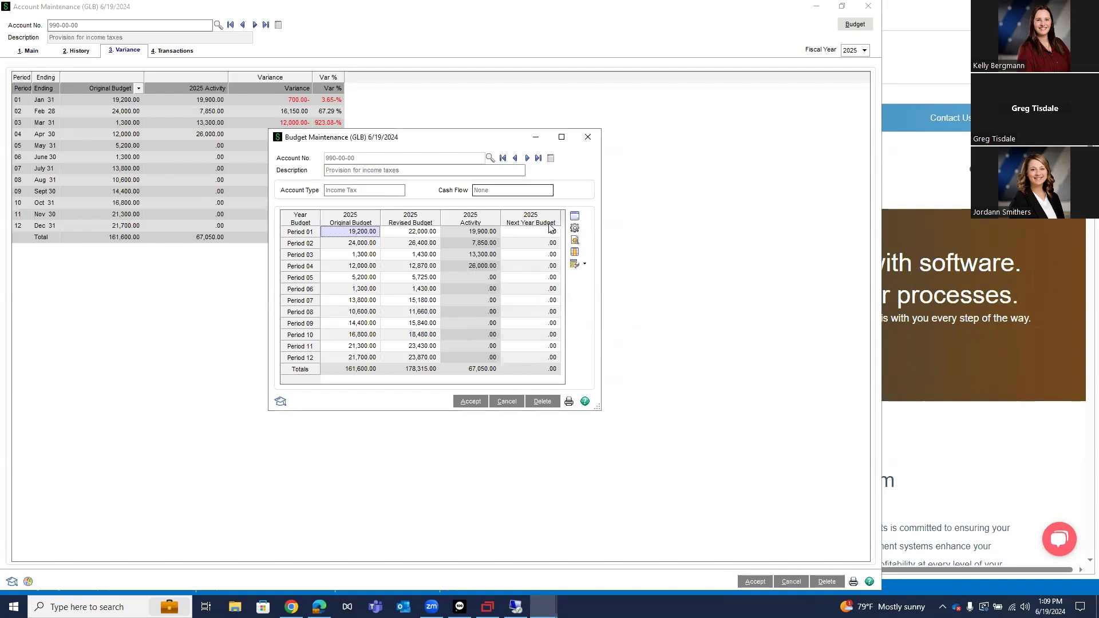
# Step: In the Calculate Budgets Wizard, choose the 2025 Next Year Budget for periods 01 to 12, with the 2025 Revised Budget as calculation source
pyautogui.click(575, 241)
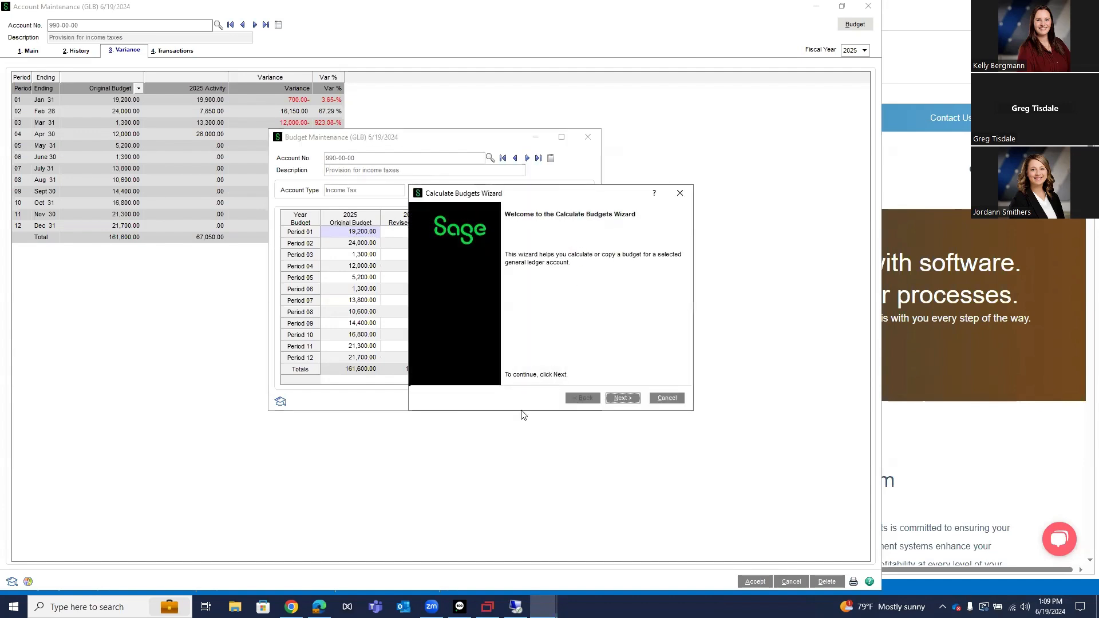
pyautogui.click(623, 398)
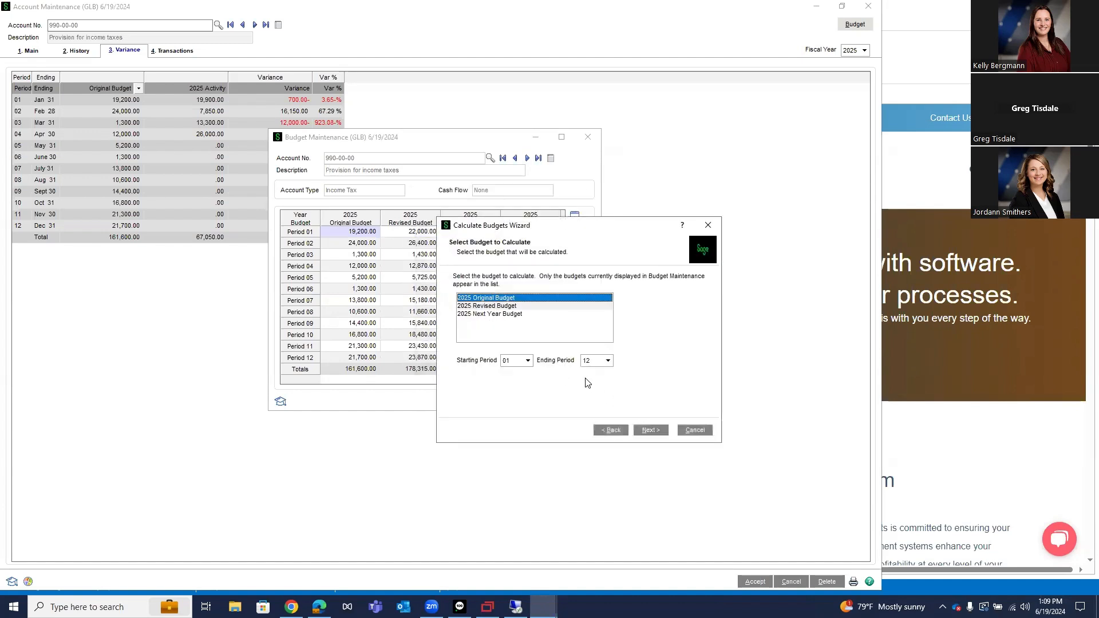
pyautogui.click(495, 314)
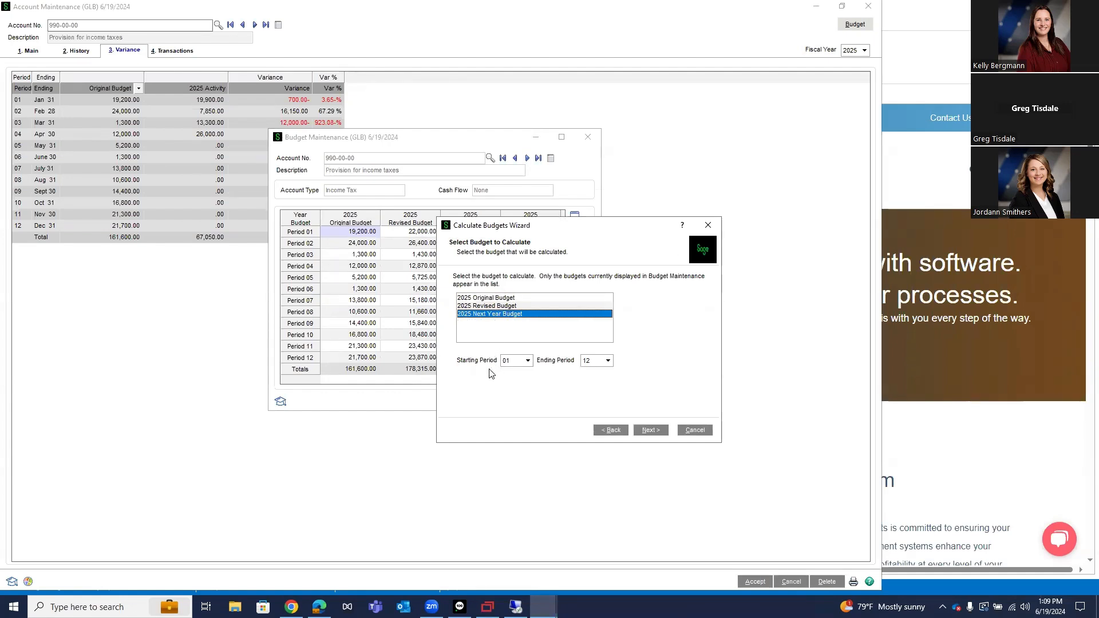
pyautogui.click(650, 431)
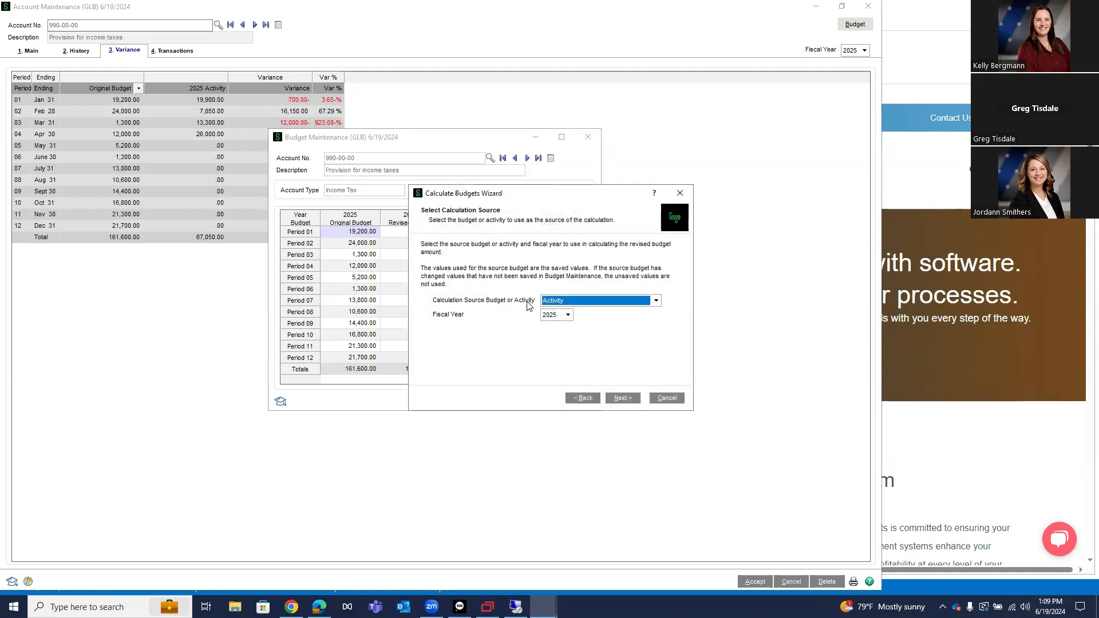
pyautogui.click(656, 301)
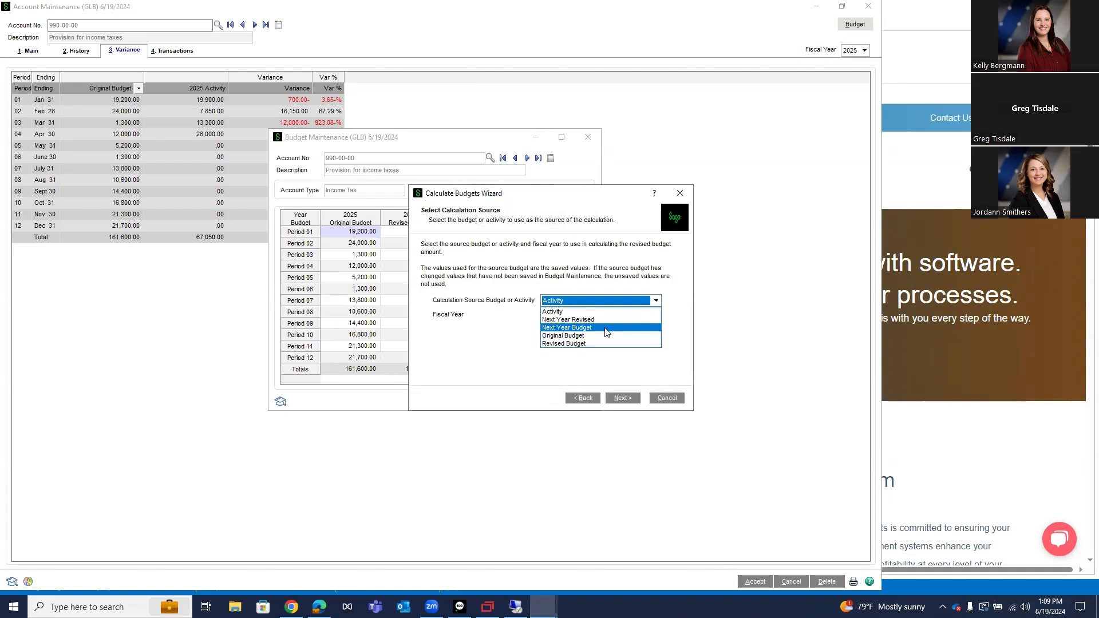
pyautogui.click(597, 345)
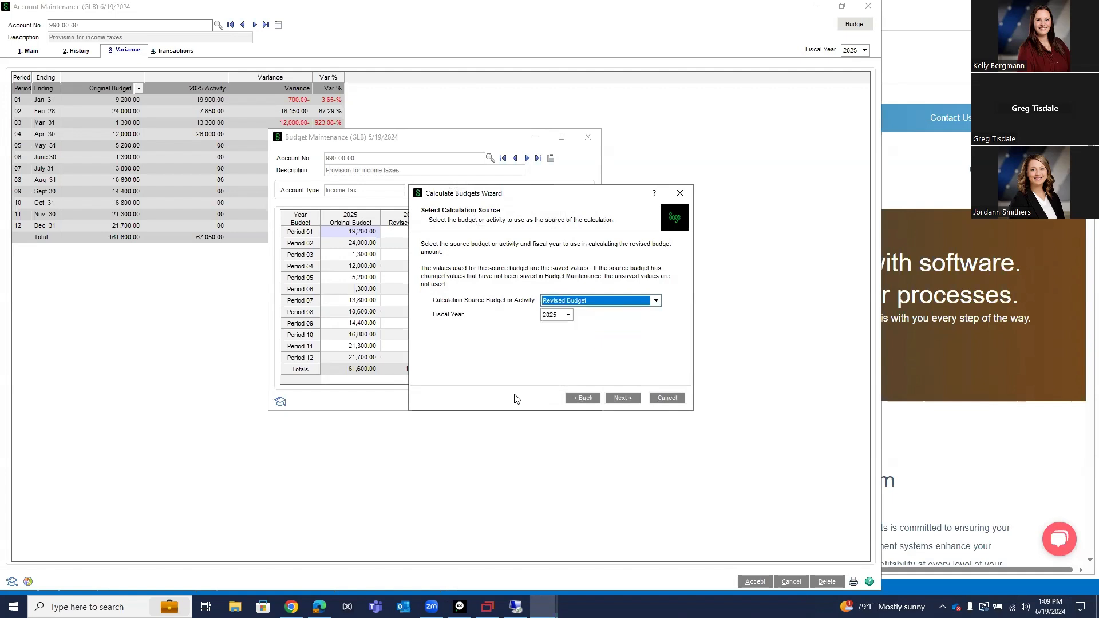
pyautogui.click(618, 399)
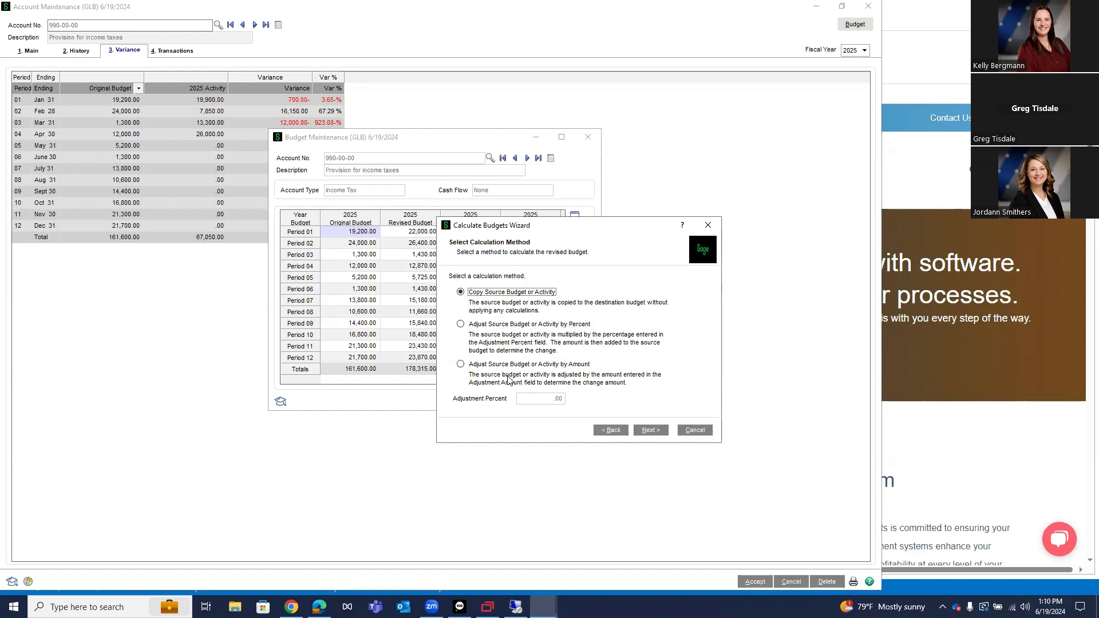
# Step: Calculate the Next Year Budget by adjusting the source budget by 15 percent, and save the account's budget changes
pyautogui.click(461, 324)
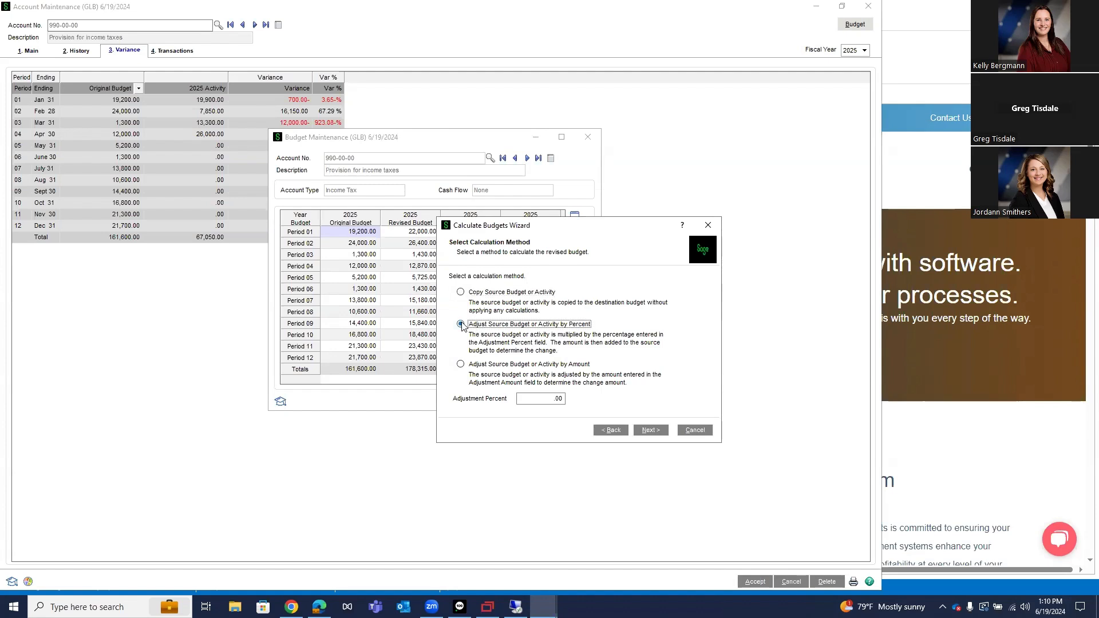
pyautogui.click(536, 400)
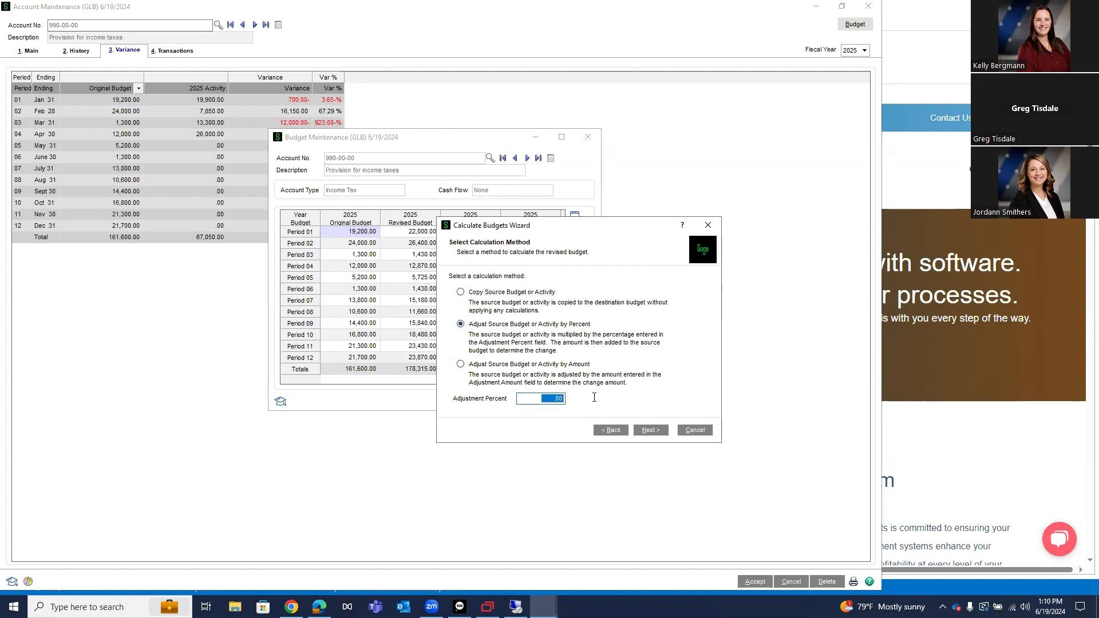
pyautogui.write('.01500')
pyautogui.press('Tab')
pyautogui.click(645, 432)
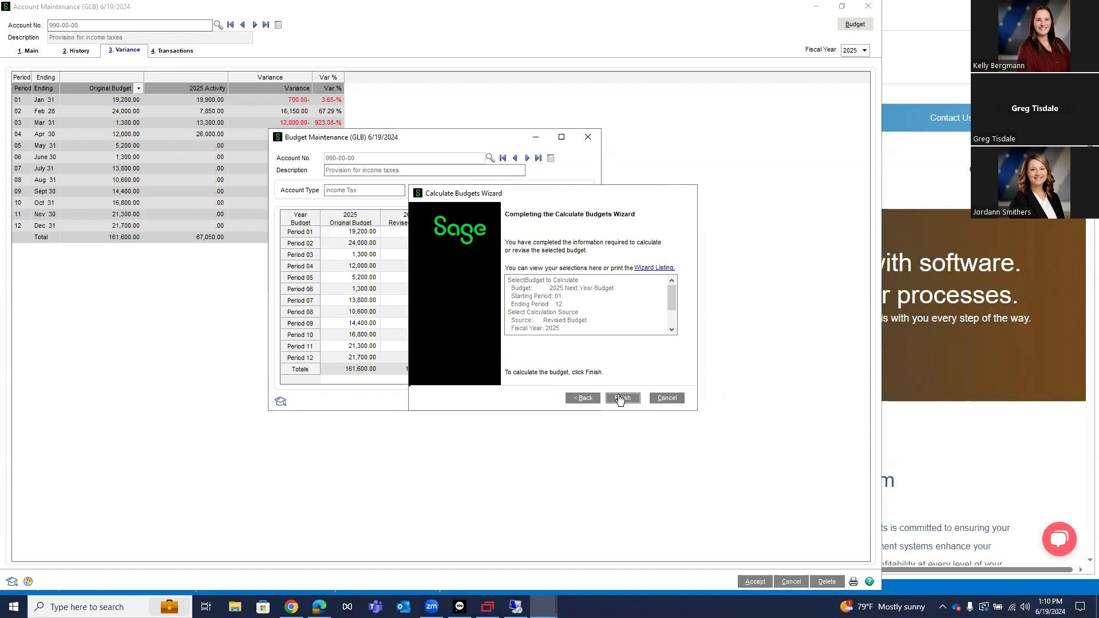
pyautogui.click(622, 399)
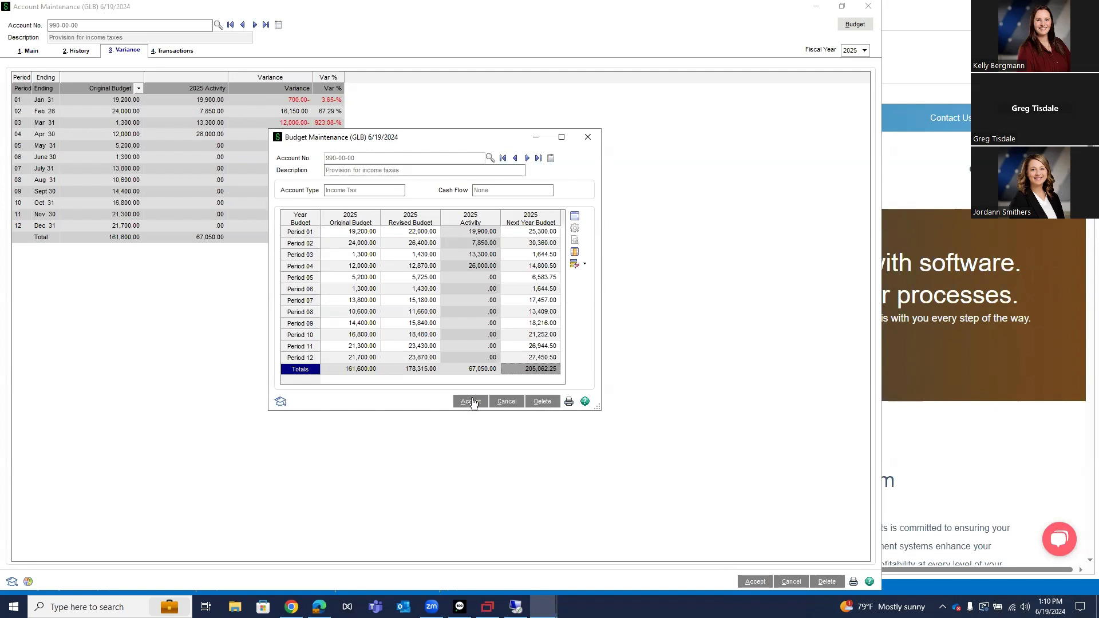
pyautogui.click(527, 162)
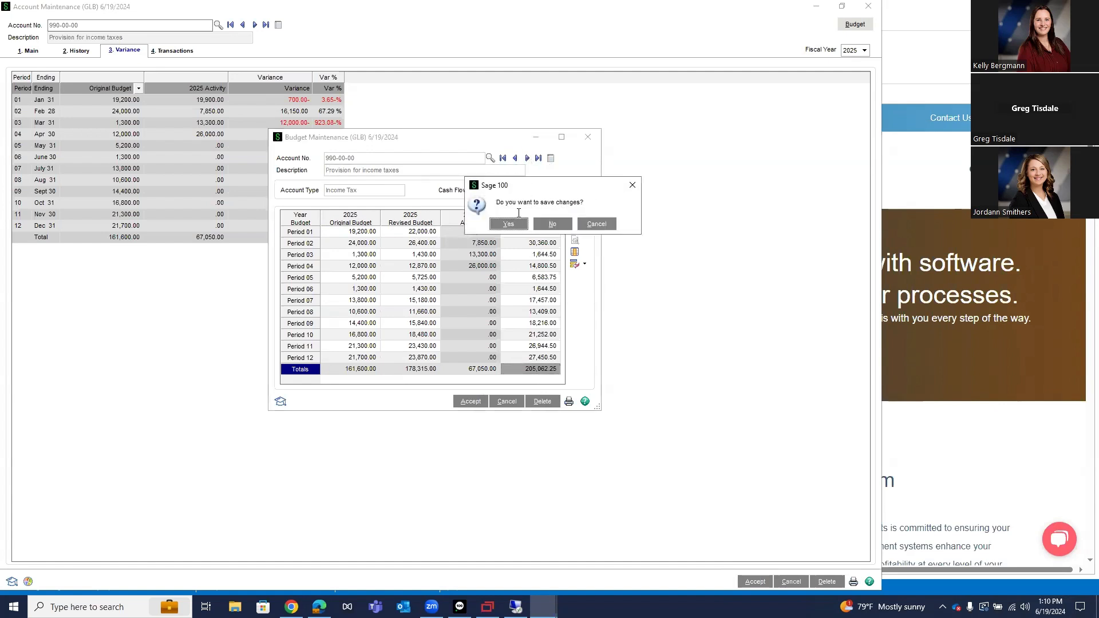
pyautogui.click(512, 227)
# Step: Browse back through the preceding accounts in Budget Maintenance to review their Next Year Budget amounts
pyautogui.click(515, 159)
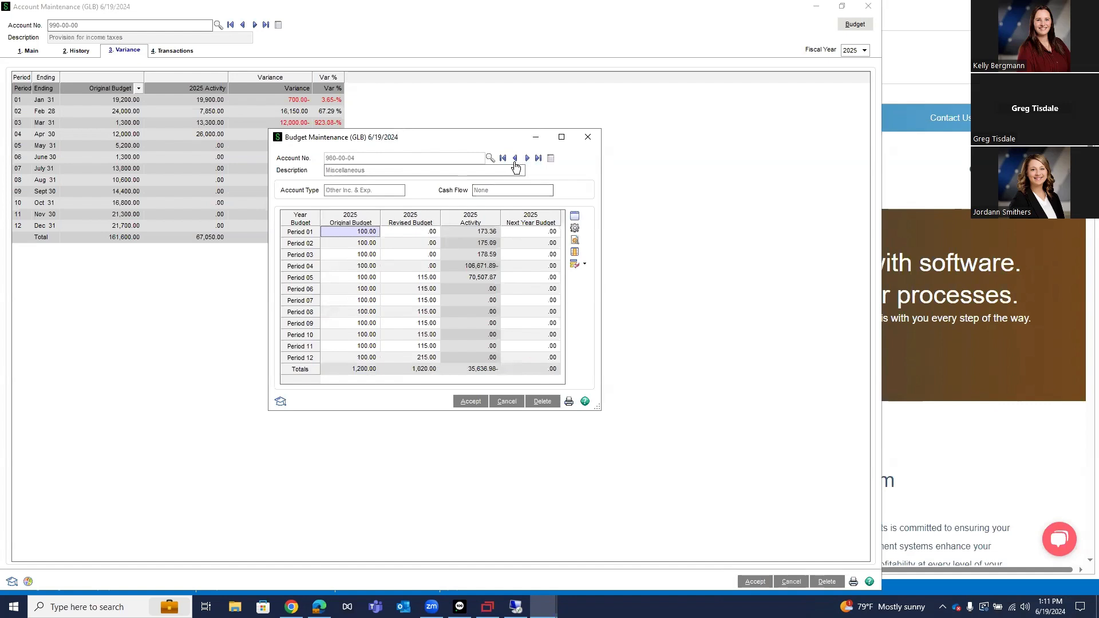
pyautogui.click(515, 158)
pyautogui.click(515, 159)
pyautogui.click(515, 161)
pyautogui.click(514, 160)
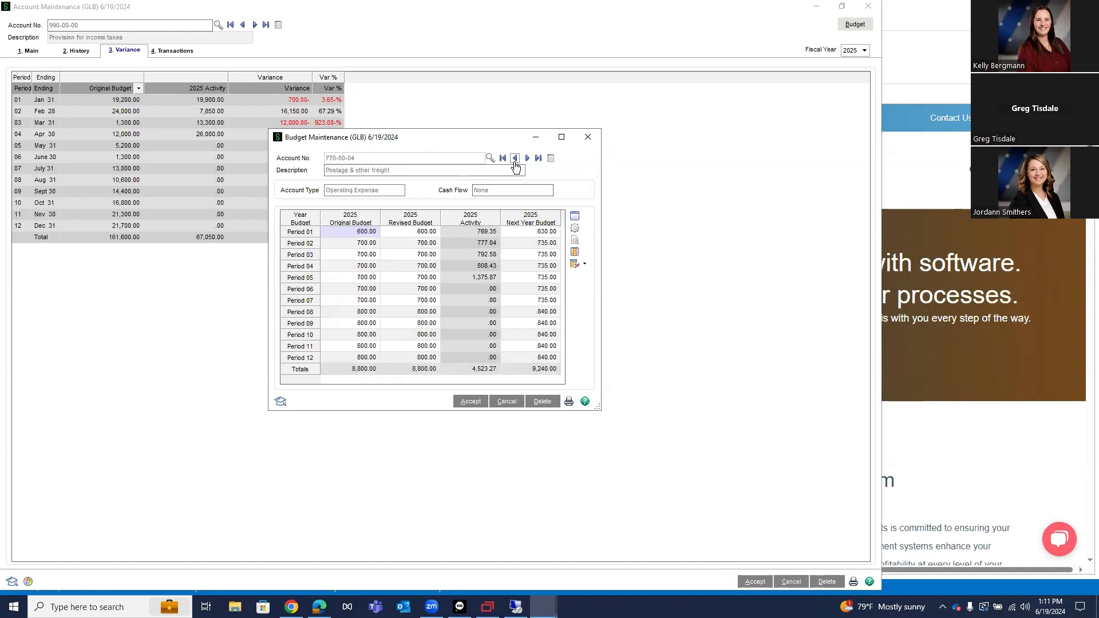
pyautogui.click(514, 160)
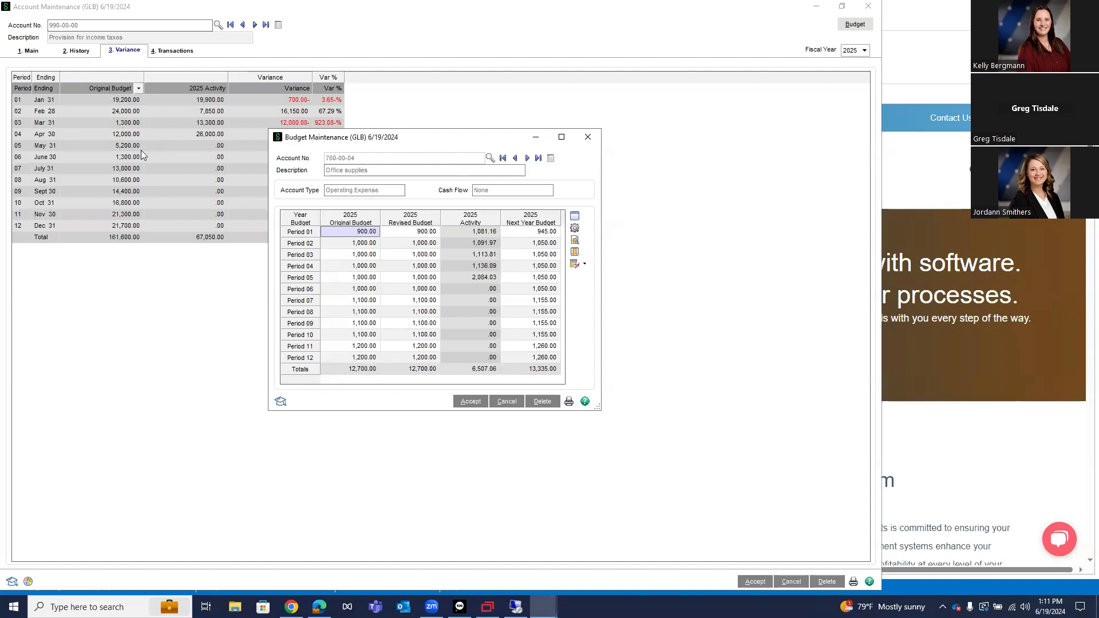
pyautogui.click(515, 159)
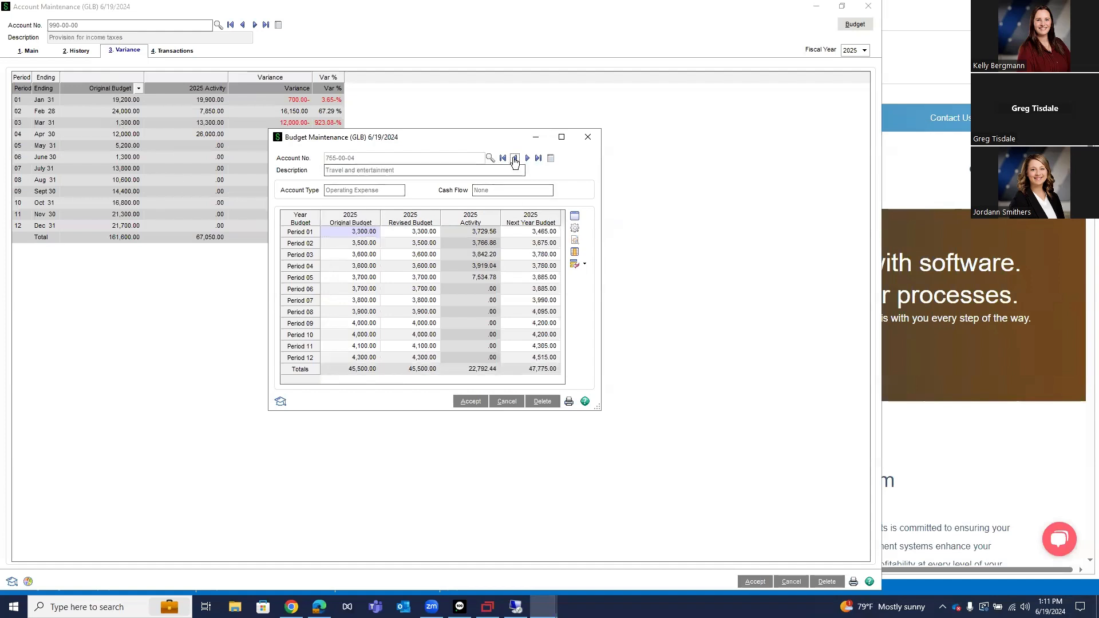
# Step: Close Budget Maintenance, then accept the open account and close Account Maintenance
pyautogui.click(503, 403)
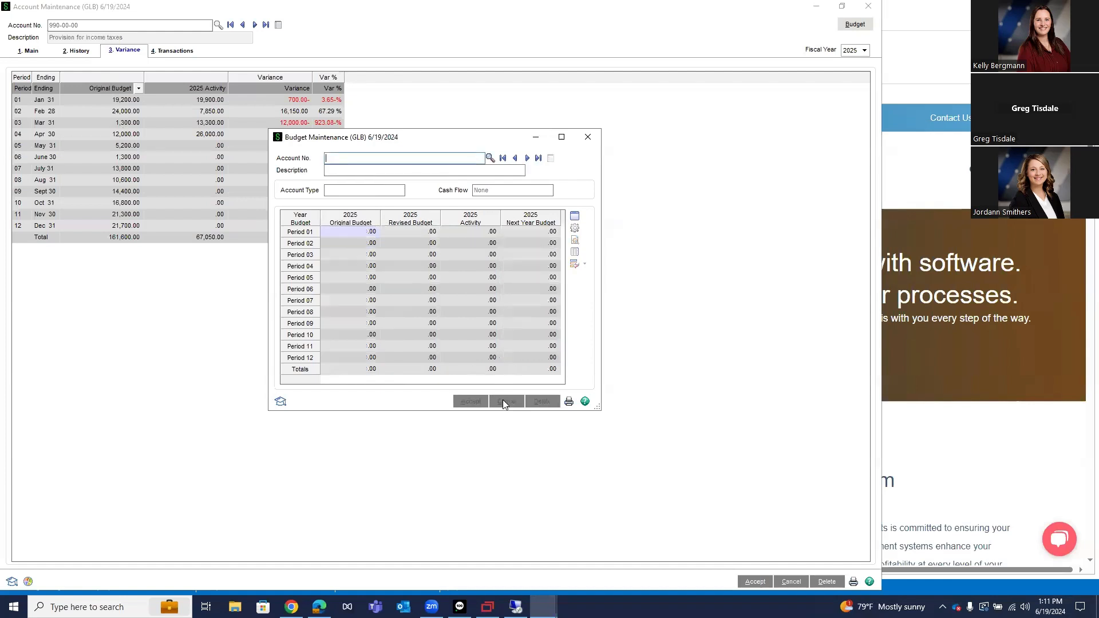
pyautogui.click(589, 138)
pyautogui.click(755, 581)
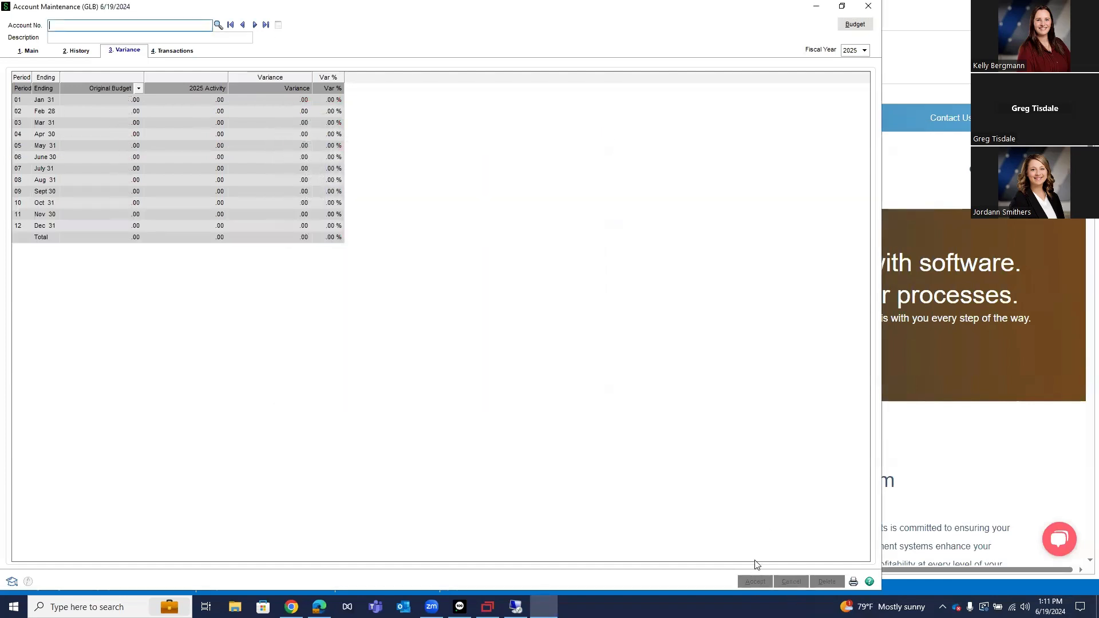
pyautogui.click(873, 8)
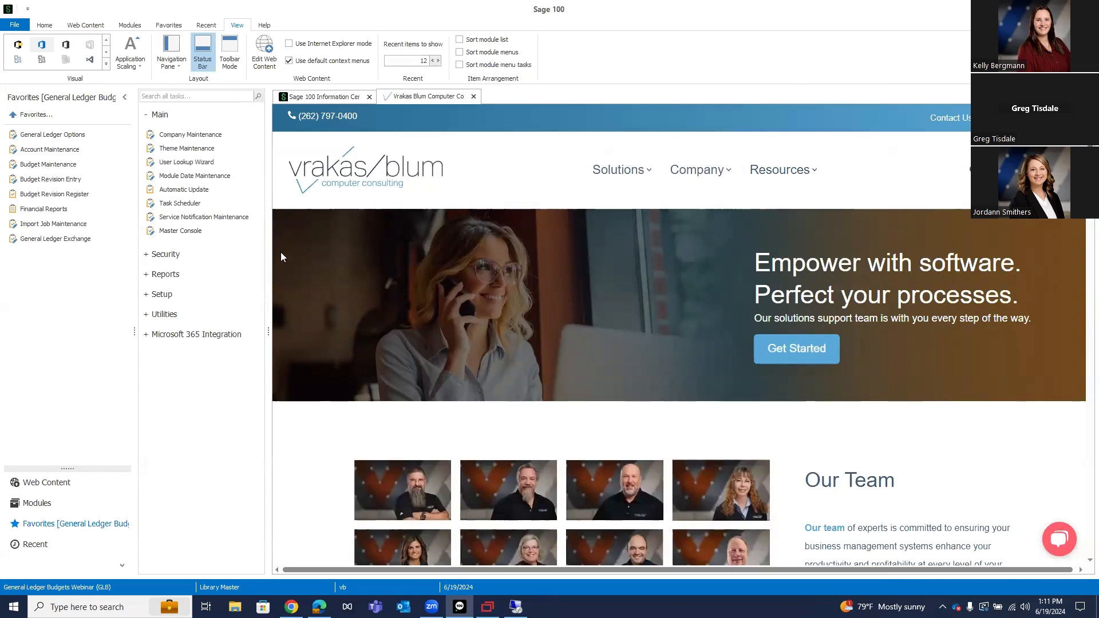
# Step: Open Budget Revision Entry in full view and clear all existing unposted budget revision entries
pyautogui.click(59, 180)
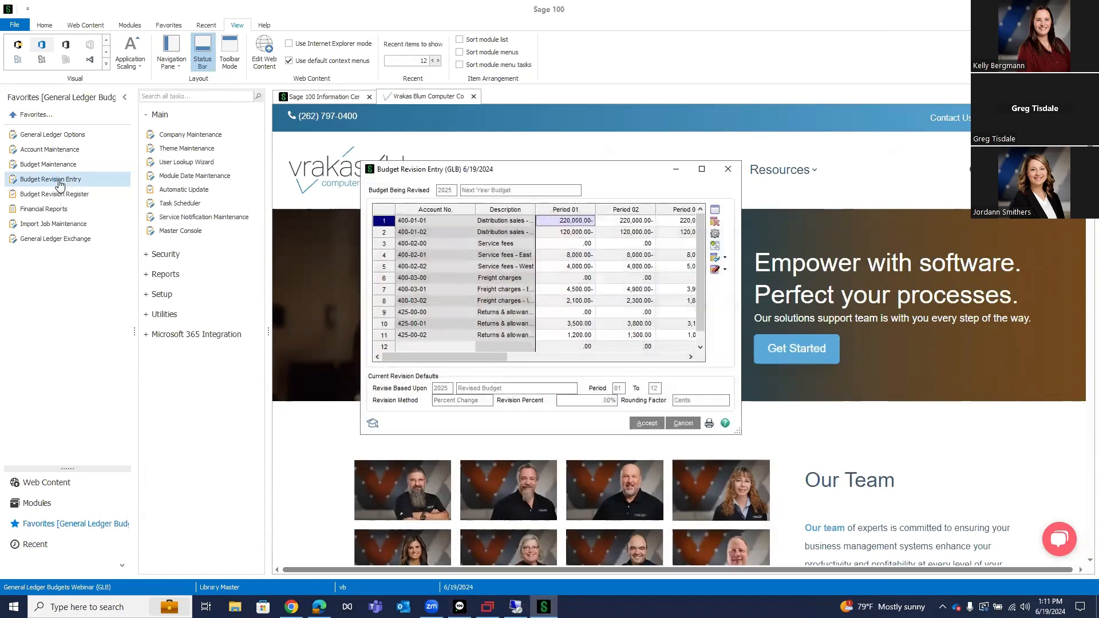
pyautogui.click(701, 169)
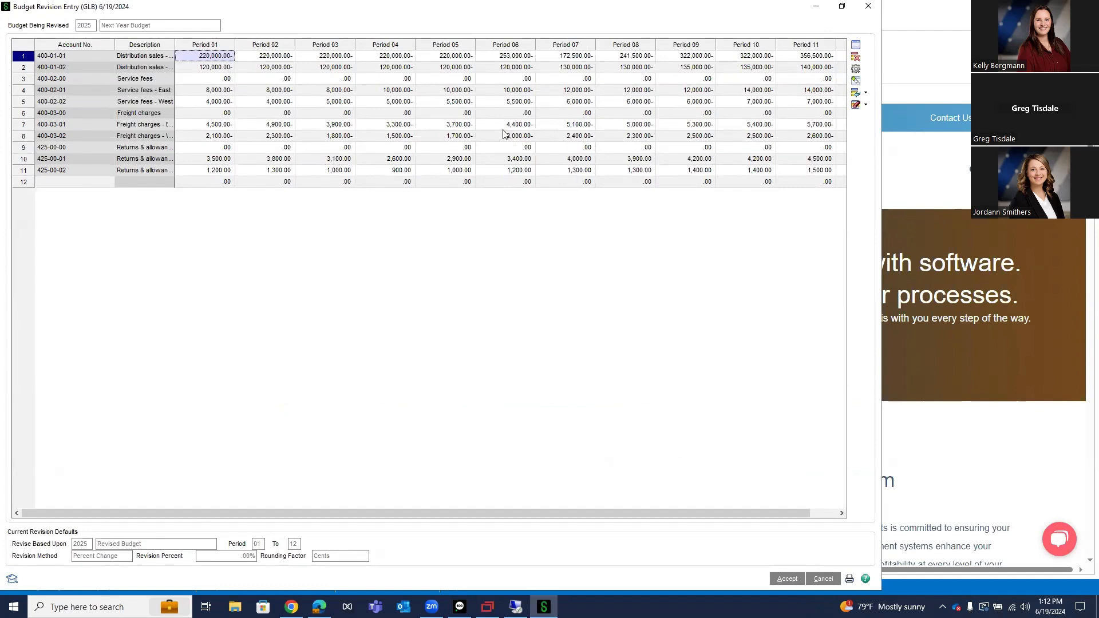
pyautogui.click(856, 50)
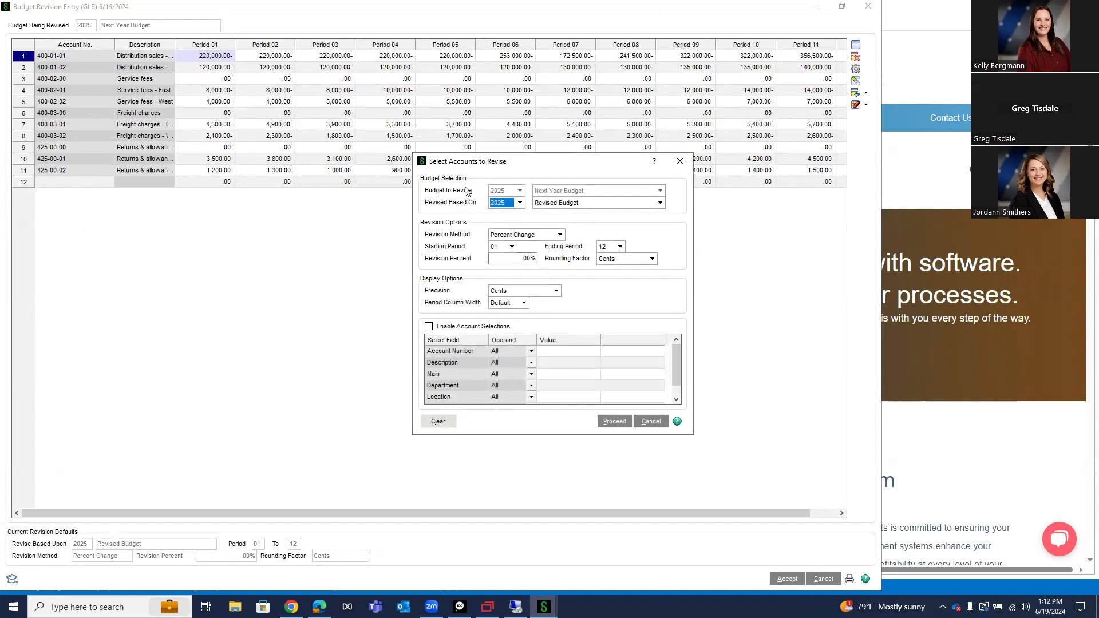
pyautogui.click(436, 422)
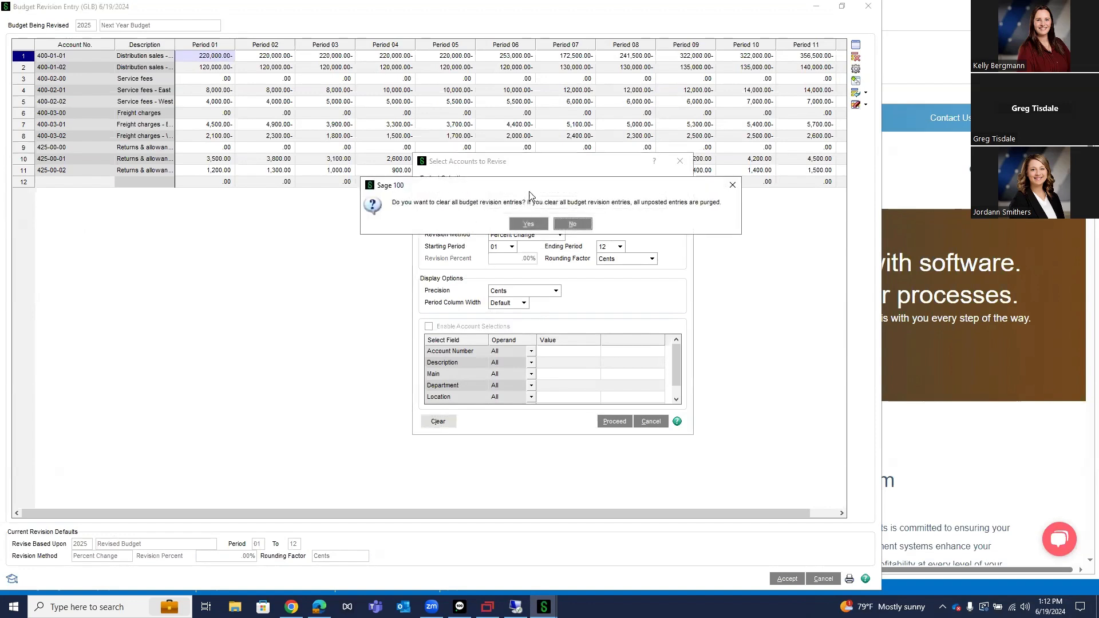
pyautogui.click(526, 223)
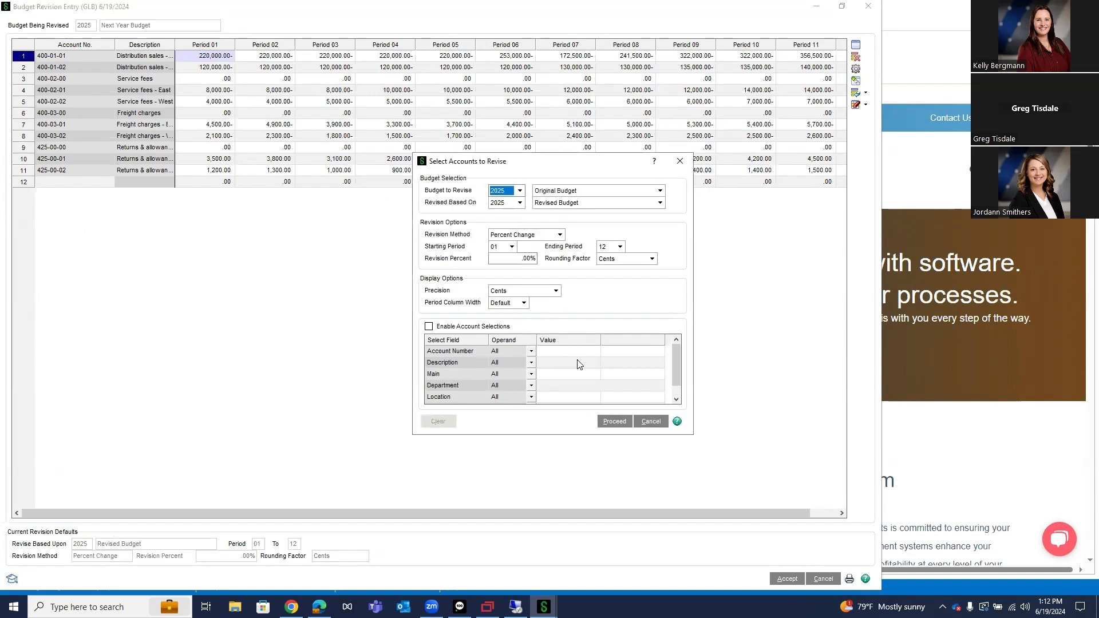
pyautogui.click(610, 423)
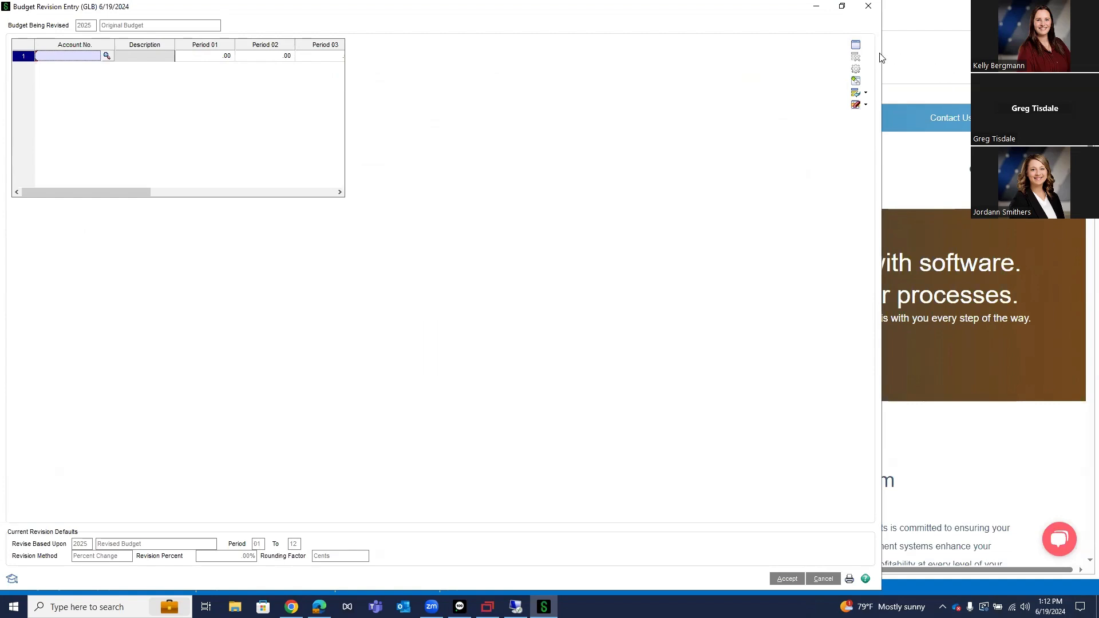
pyautogui.click(856, 56)
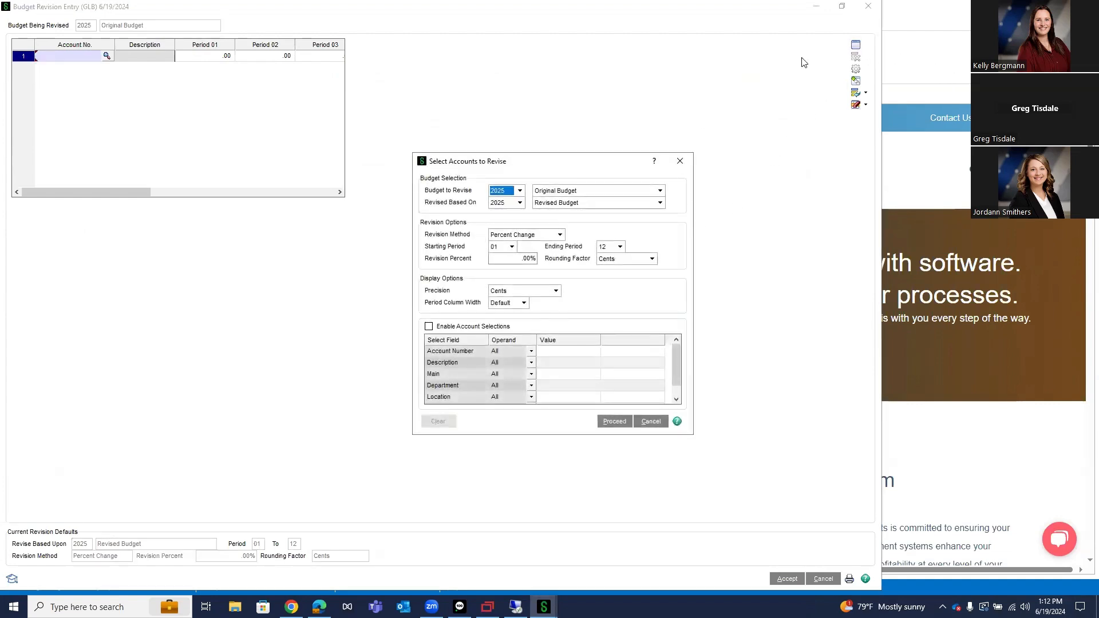
pyautogui.click(843, 8)
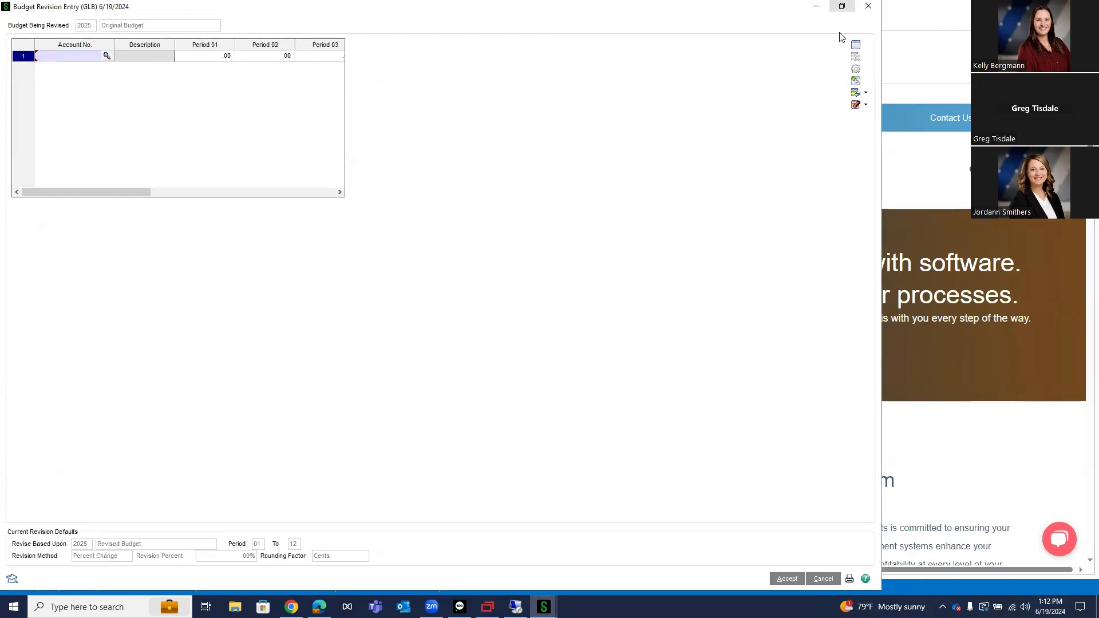
pyautogui.click(868, 10)
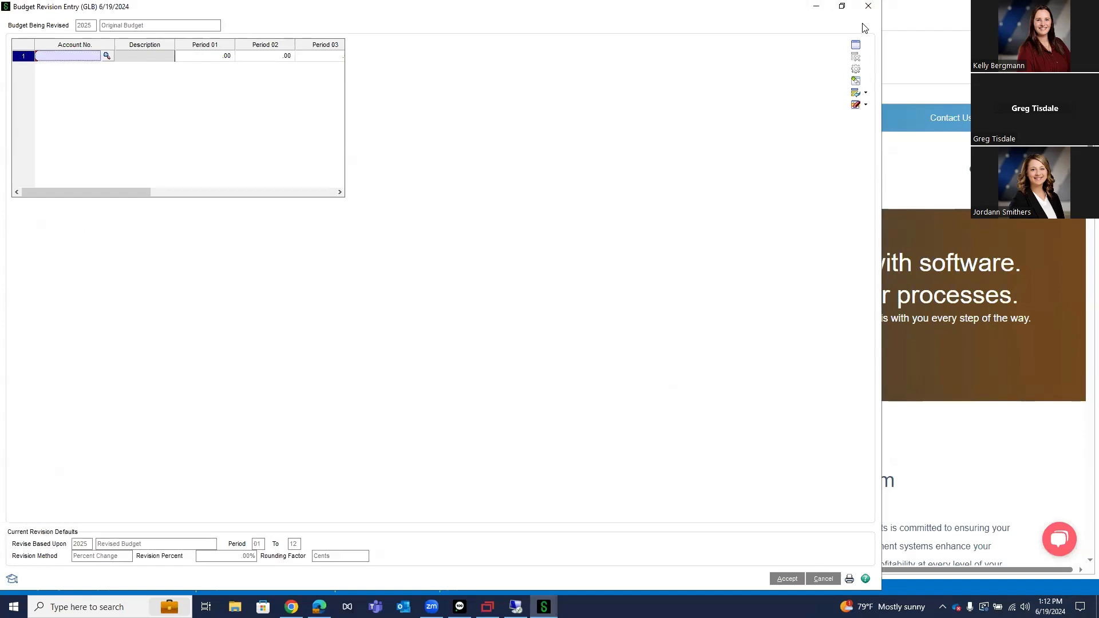
pyautogui.click(870, 11)
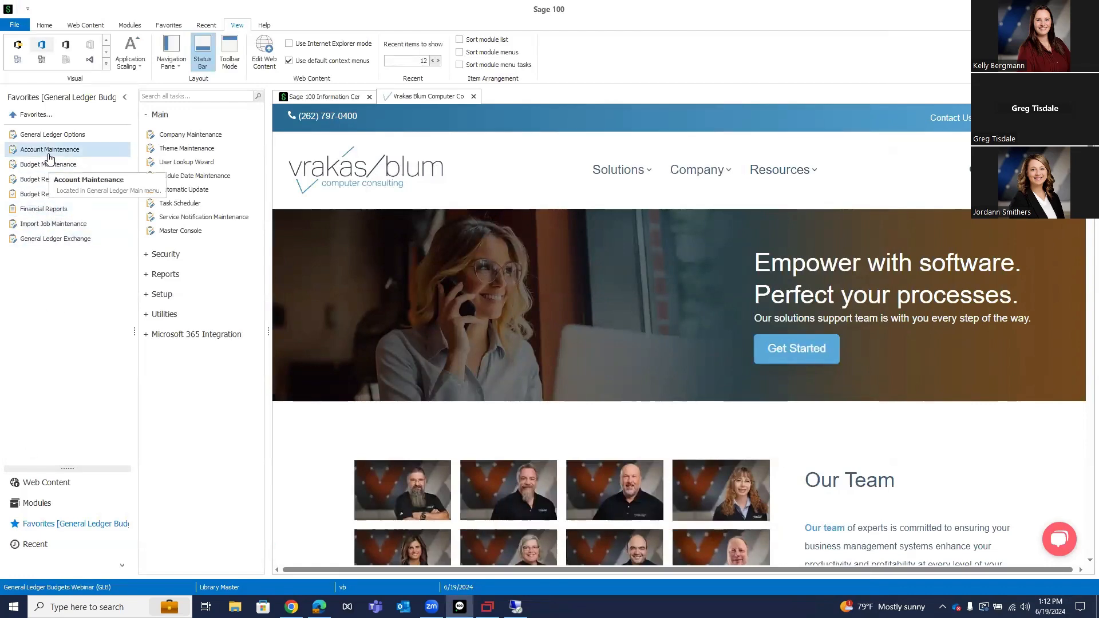
# Step: Open Budget Revision Entry, enable account selections, and choose 400-01-01 as the starting account number
pyautogui.click(41, 180)
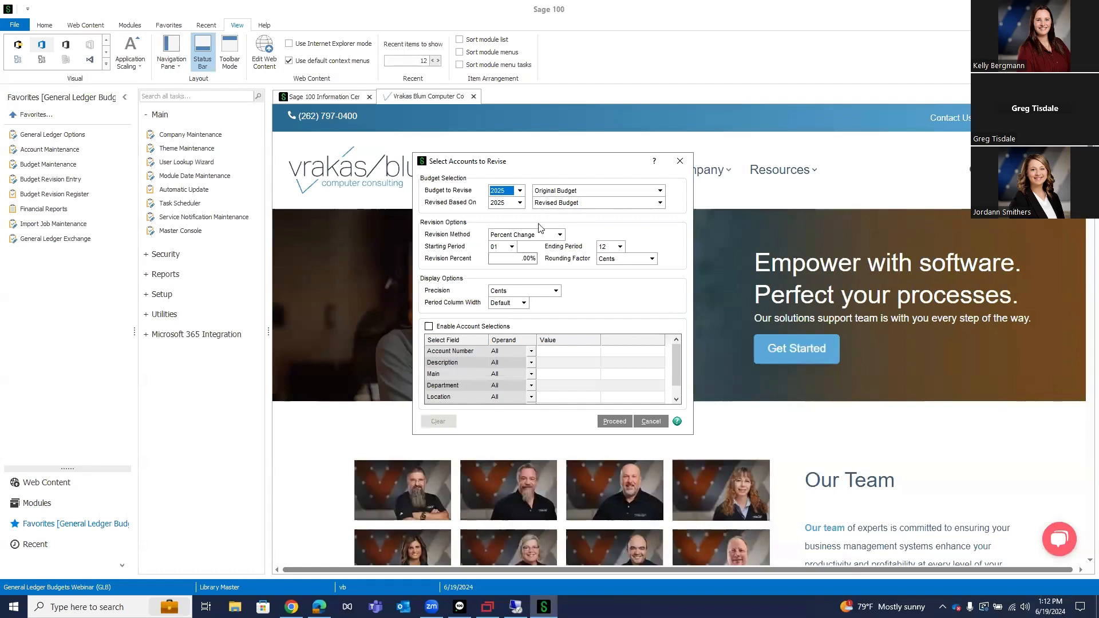
pyautogui.click(429, 327)
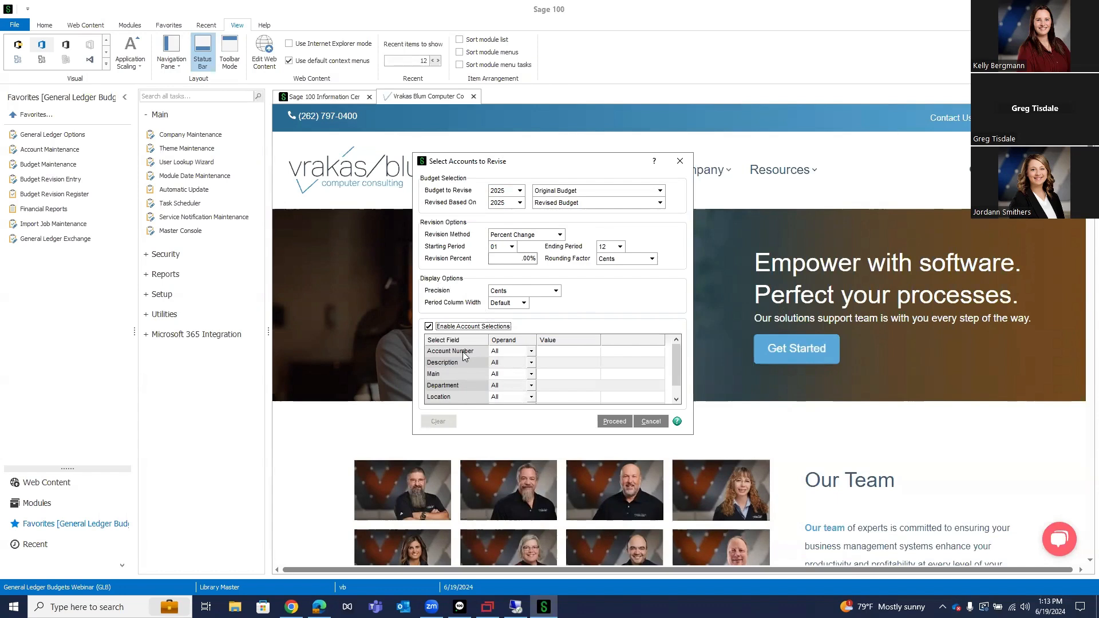
pyautogui.click(572, 356)
pyautogui.click(579, 352)
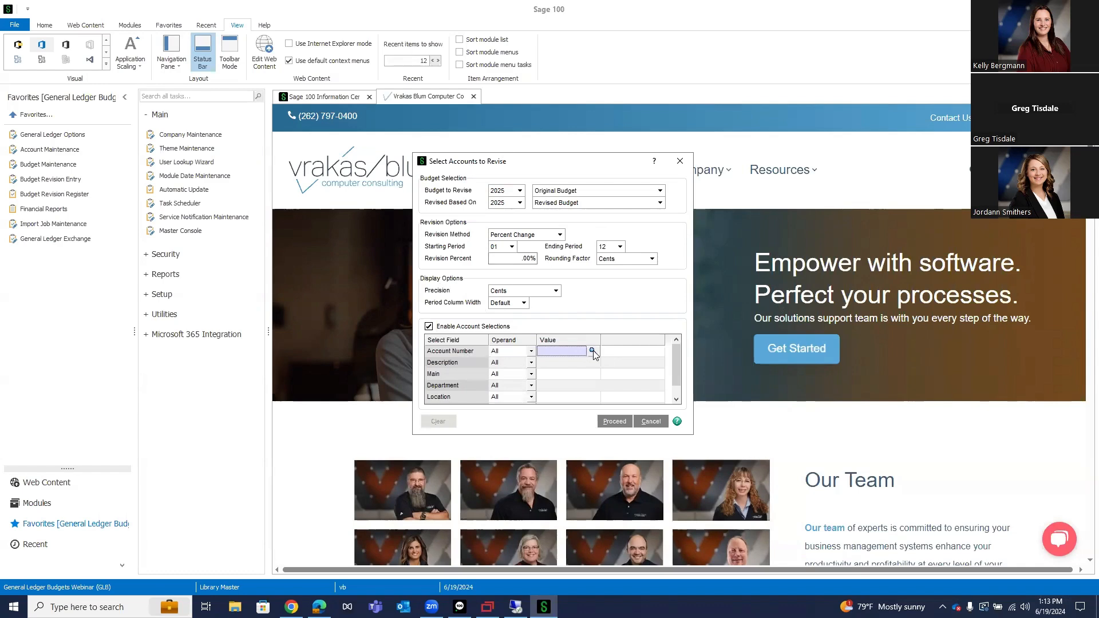
pyautogui.click(593, 352)
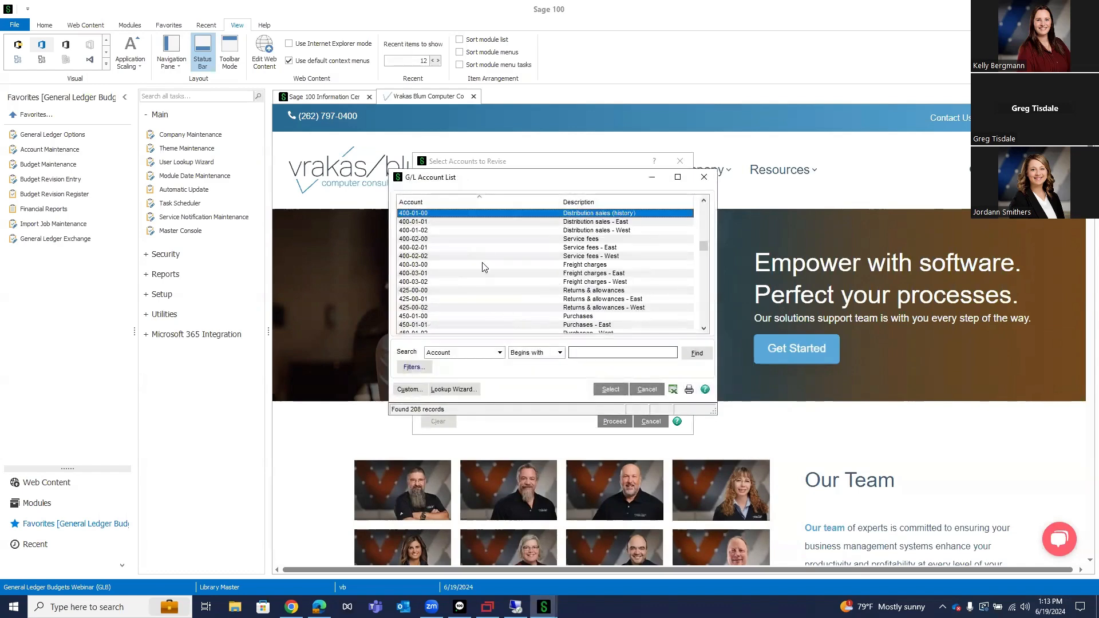
pyautogui.doubleClick(577, 224)
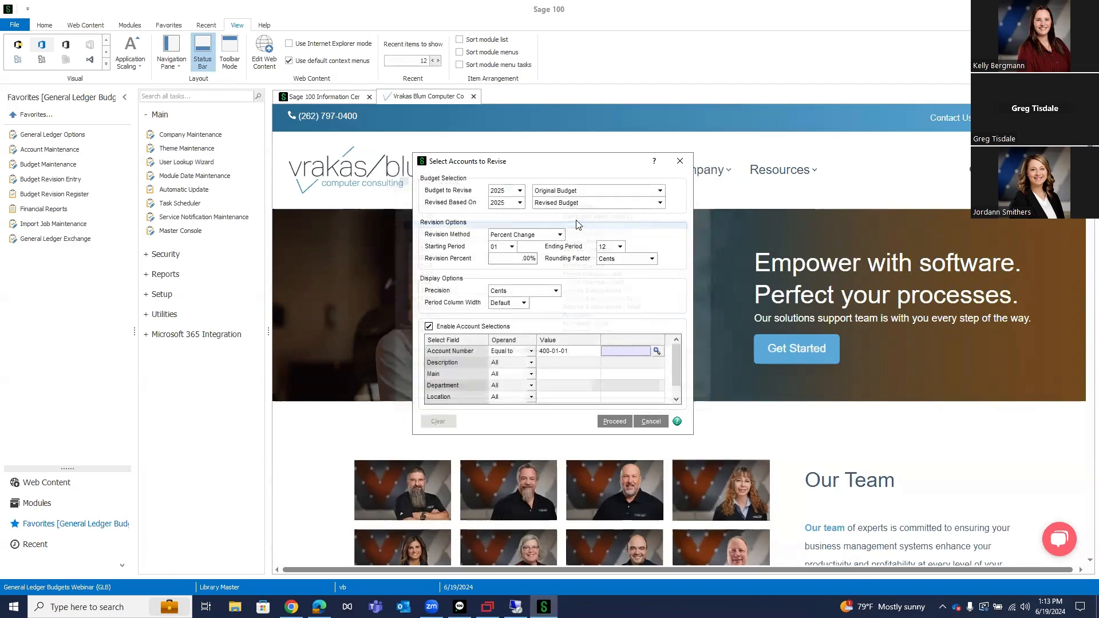
# Step: End the account number range at 425-00-02 and load the selected accounts for revision
pyautogui.click(657, 351)
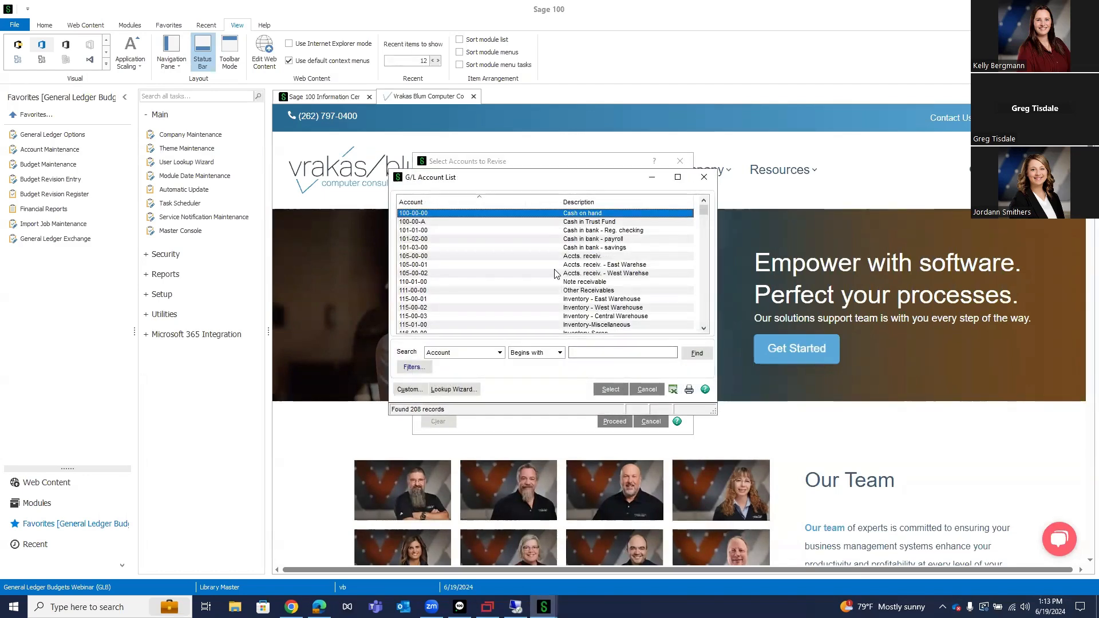
pyautogui.scroll(-20, 567, 267)
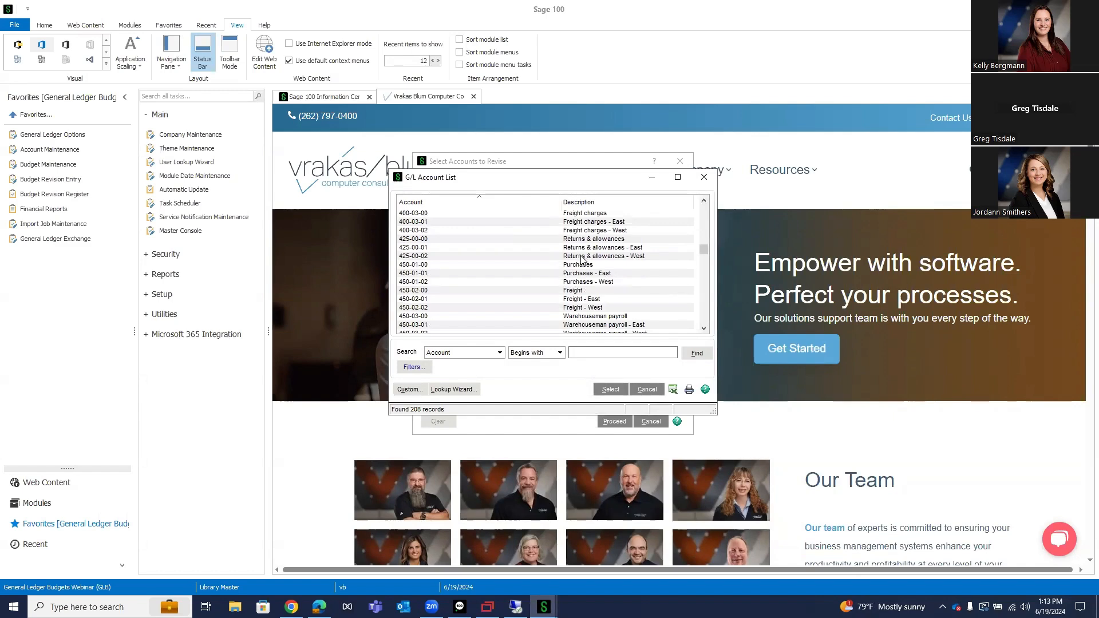
pyautogui.doubleClick(582, 257)
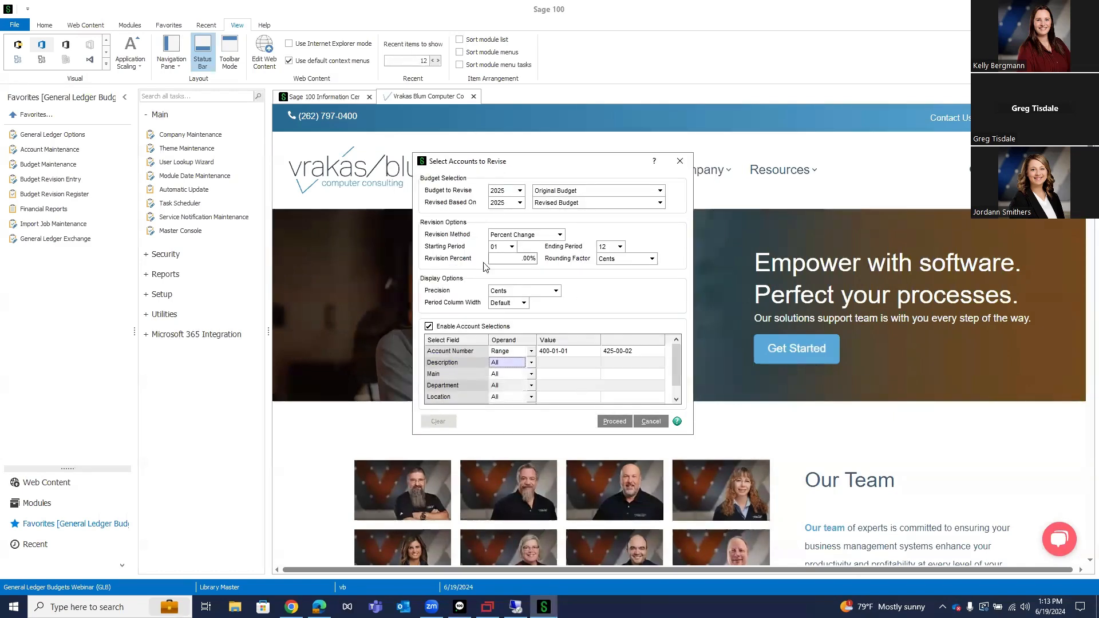
pyautogui.click(613, 424)
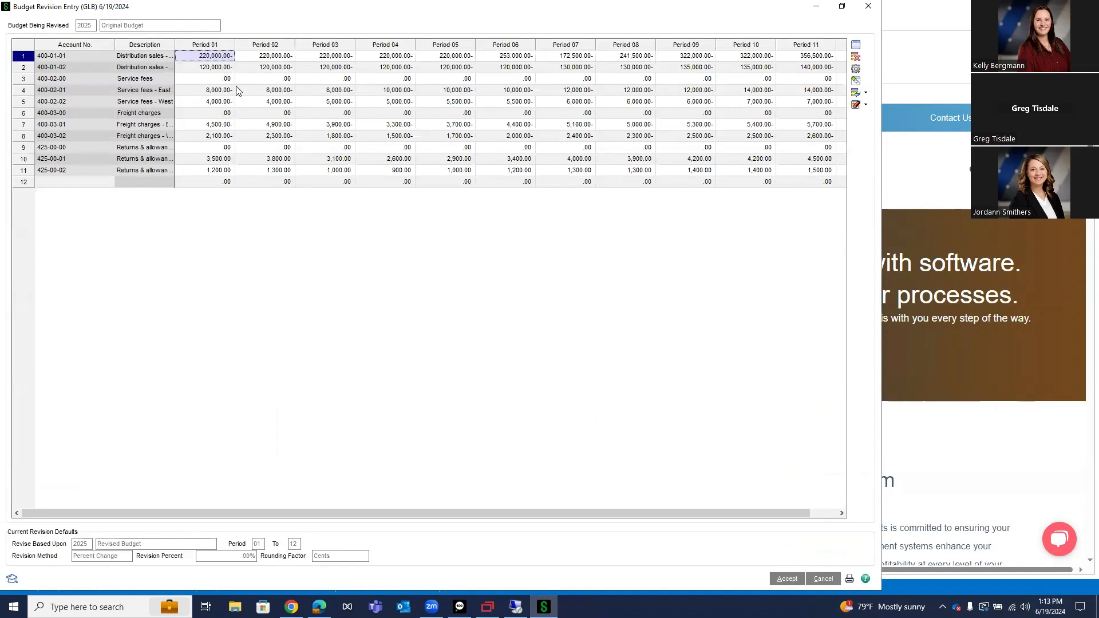
# Step: Try changing the Period 03 budget of account 400-03-02 to 1,900.00, and reset the row to its original amounts
pyautogui.click(342, 137)
pyautogui.write('.01')
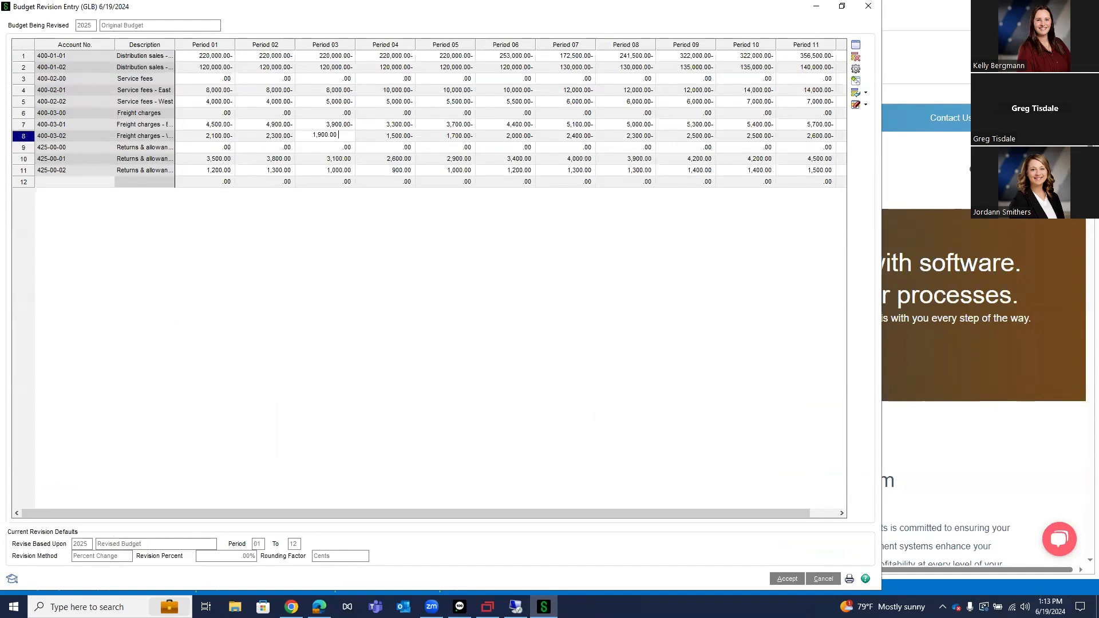
pyautogui.press('Tab')
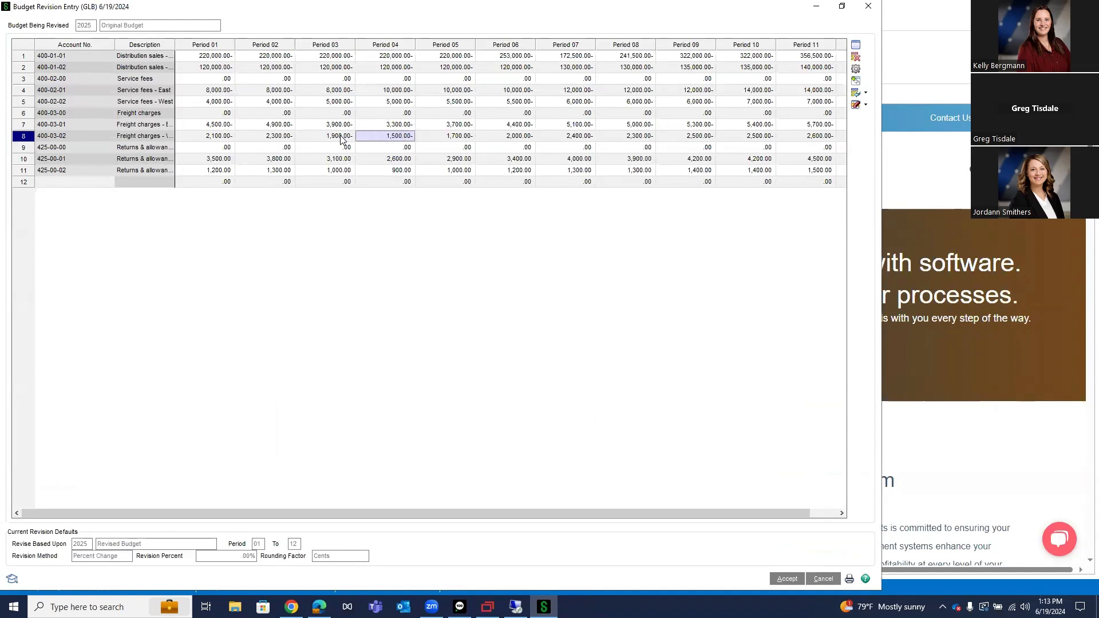
pyautogui.click(857, 95)
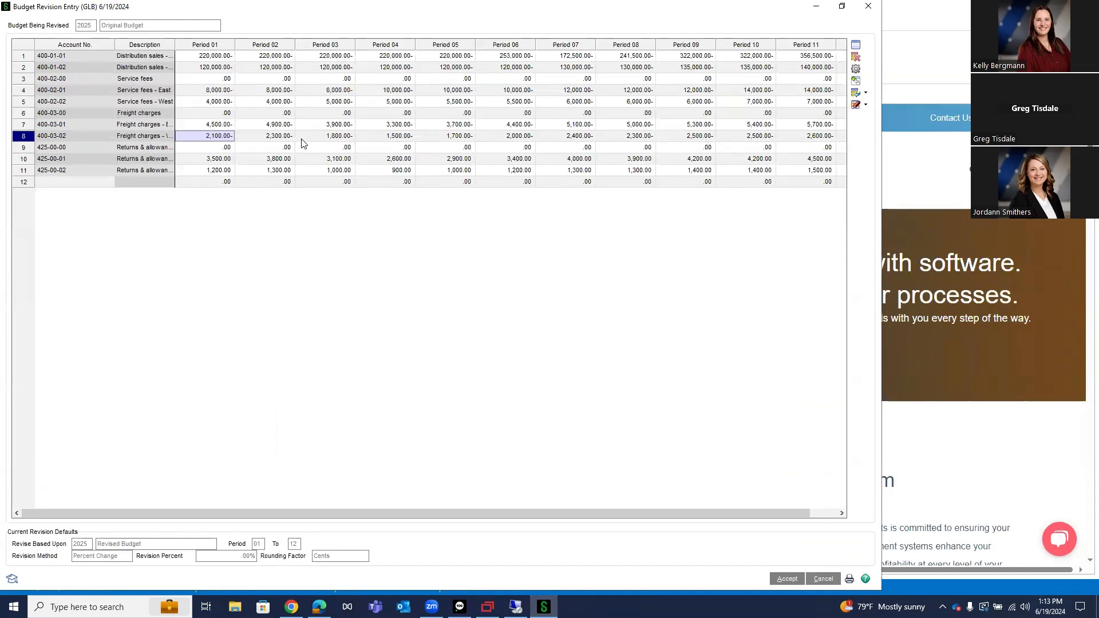
# Step: Reopen the selection of accounts to revise, enable account selections, and choose 450-02-00 as the starting account number
pyautogui.click(857, 46)
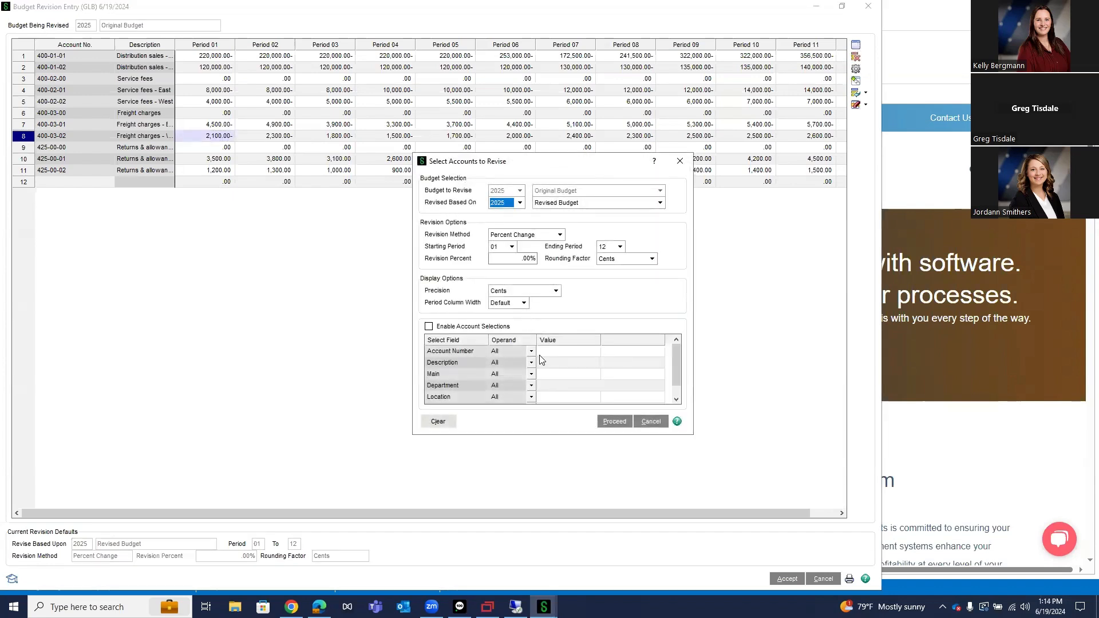
pyautogui.click(458, 328)
pyautogui.click(556, 352)
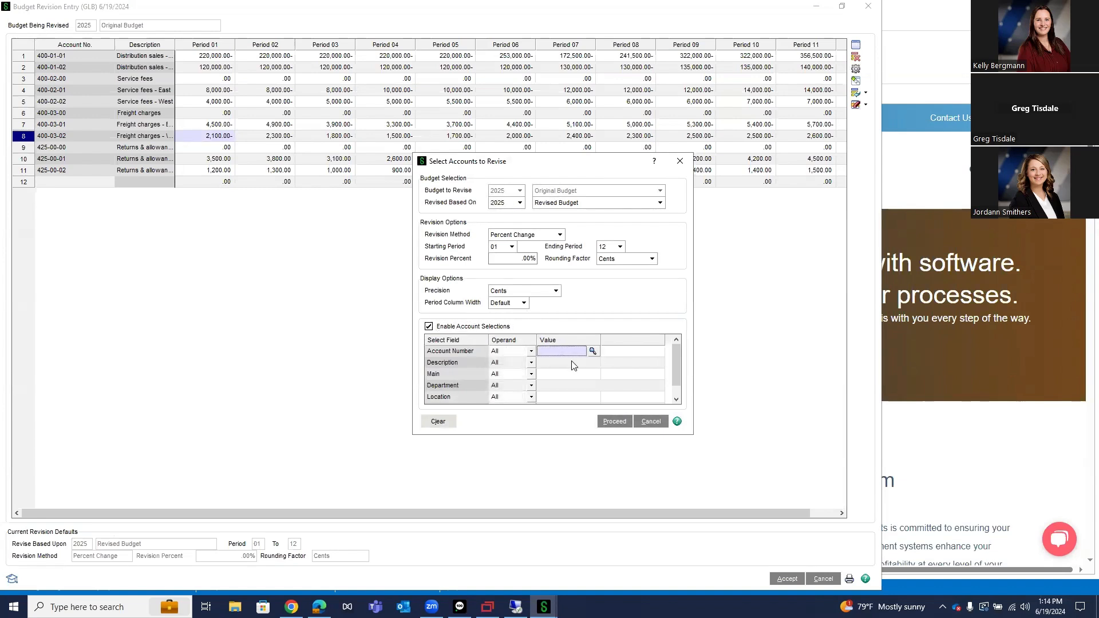
pyautogui.click(593, 351)
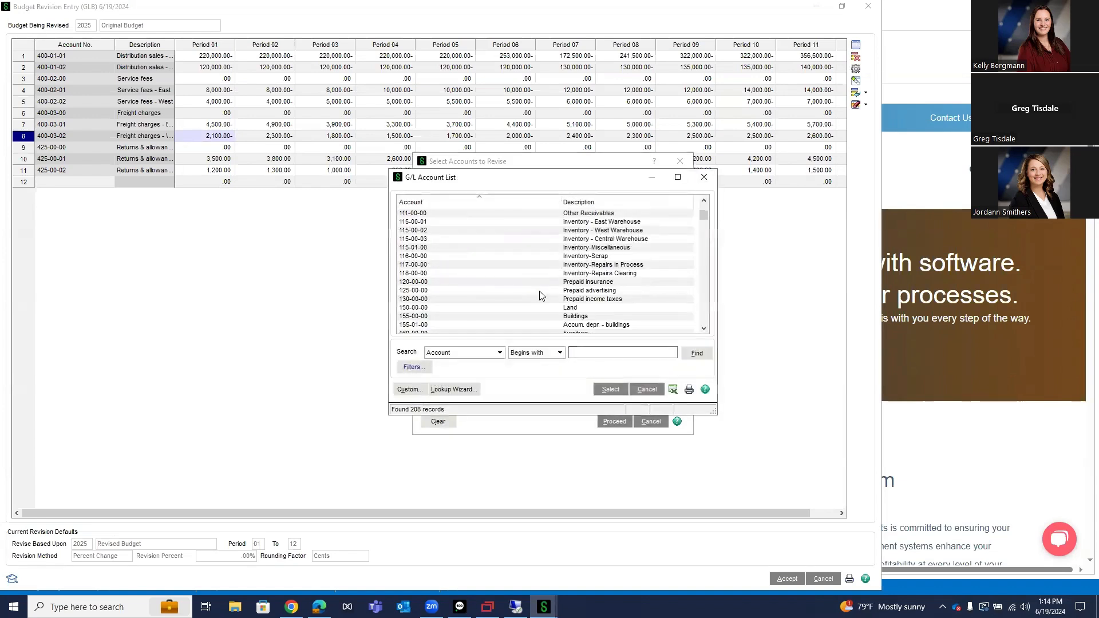
pyautogui.scroll(-20, 541, 296)
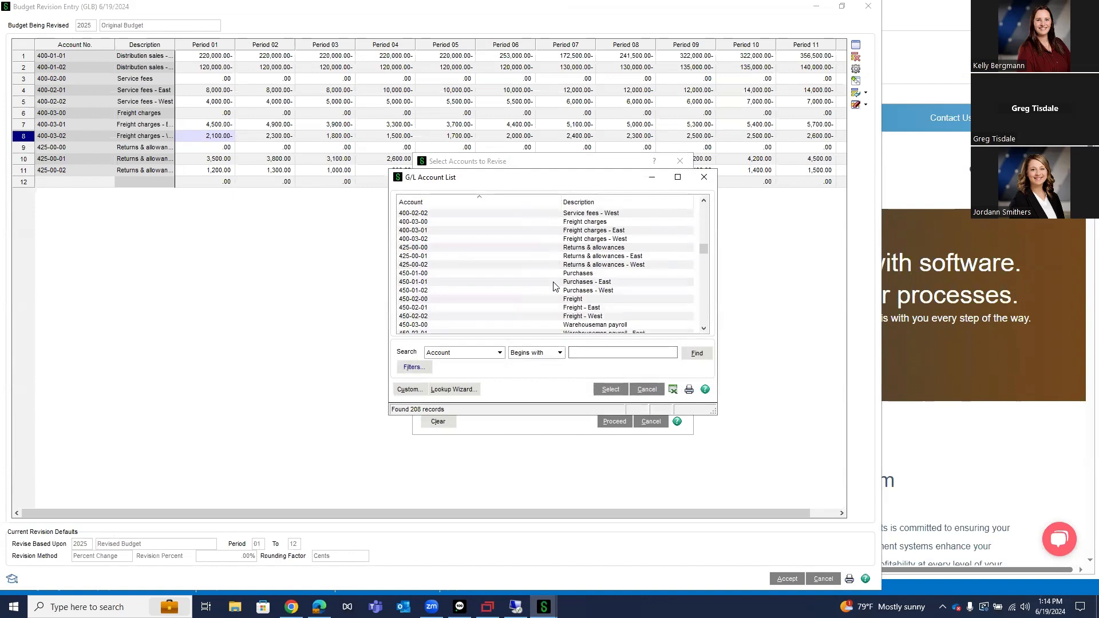
pyautogui.click(564, 299)
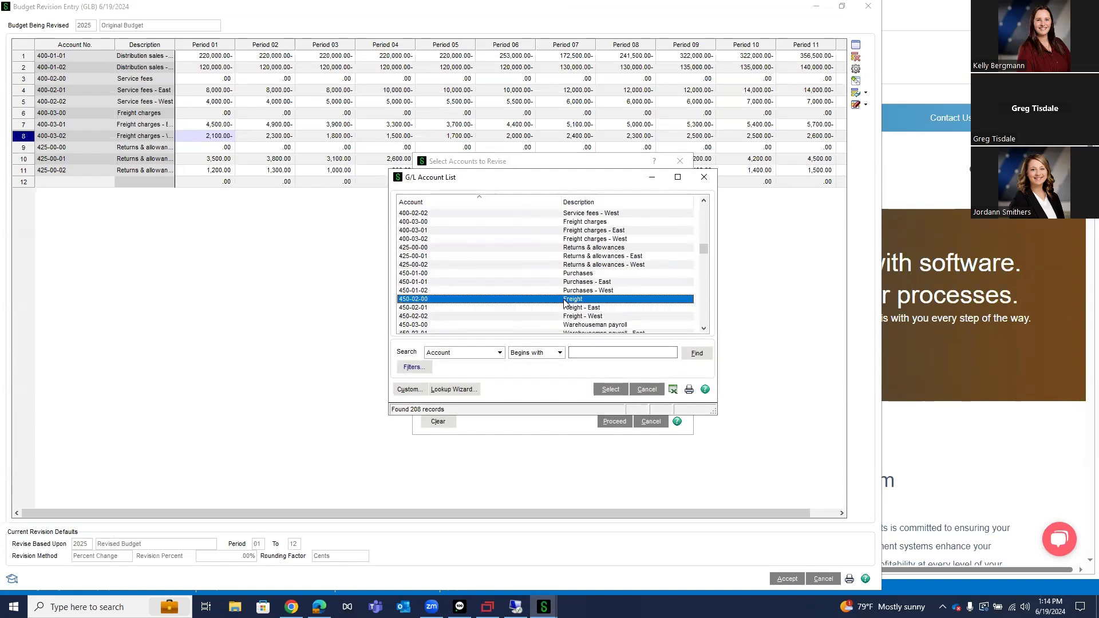
pyautogui.doubleClick(564, 300)
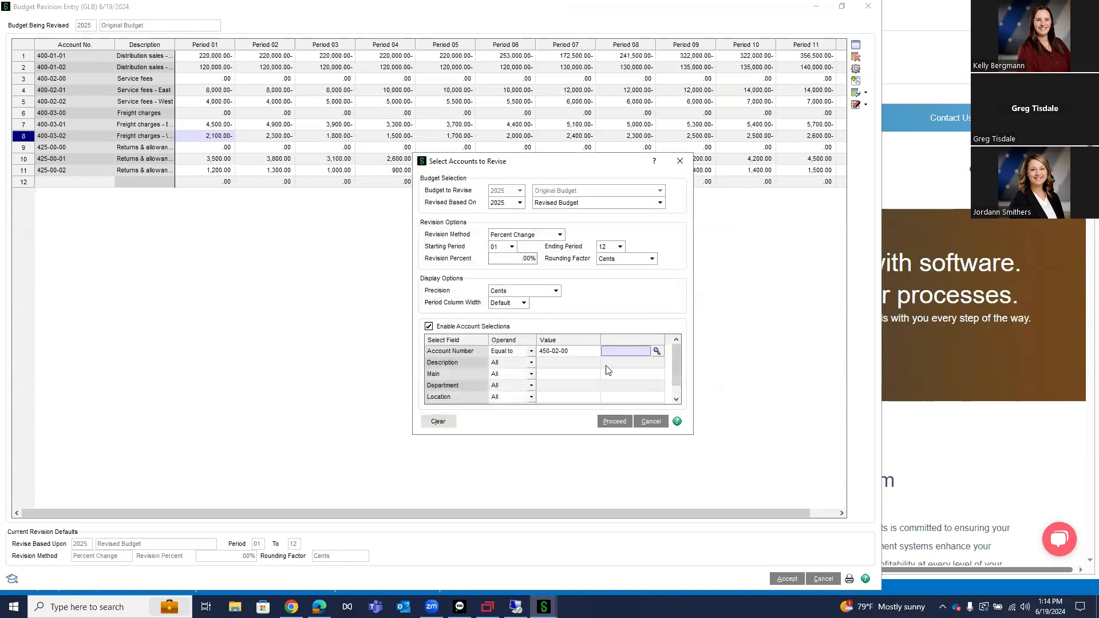
# Step: Choose 400-03-02 as the ending account number and try to add this range to the revision grid
pyautogui.click(657, 350)
pyautogui.scroll(-10, 618, 321)
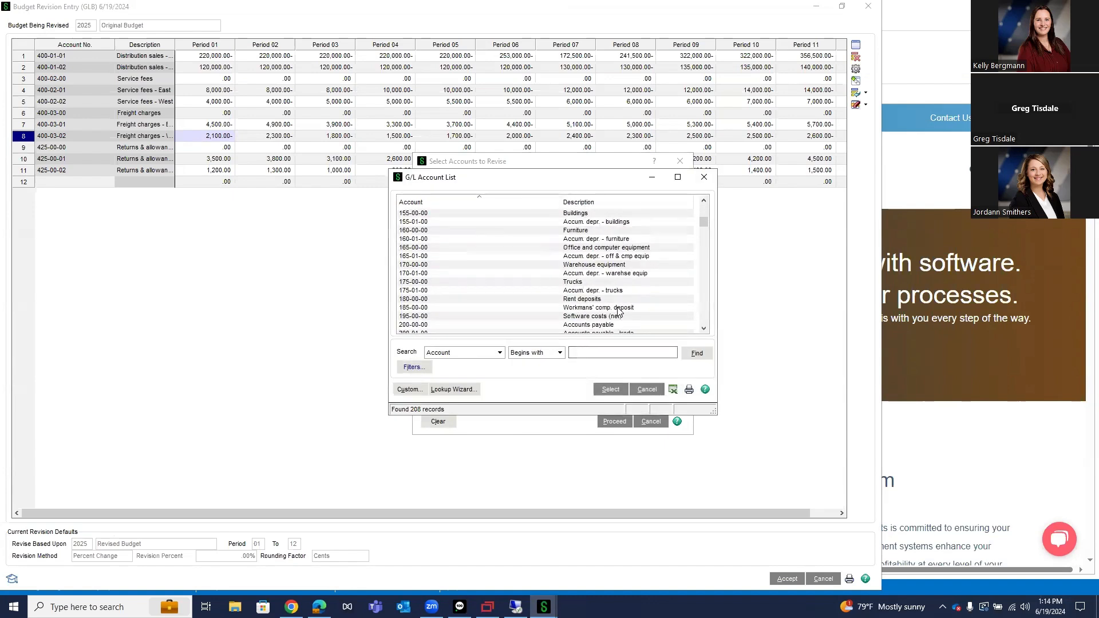
pyautogui.scroll(-3, 623, 314)
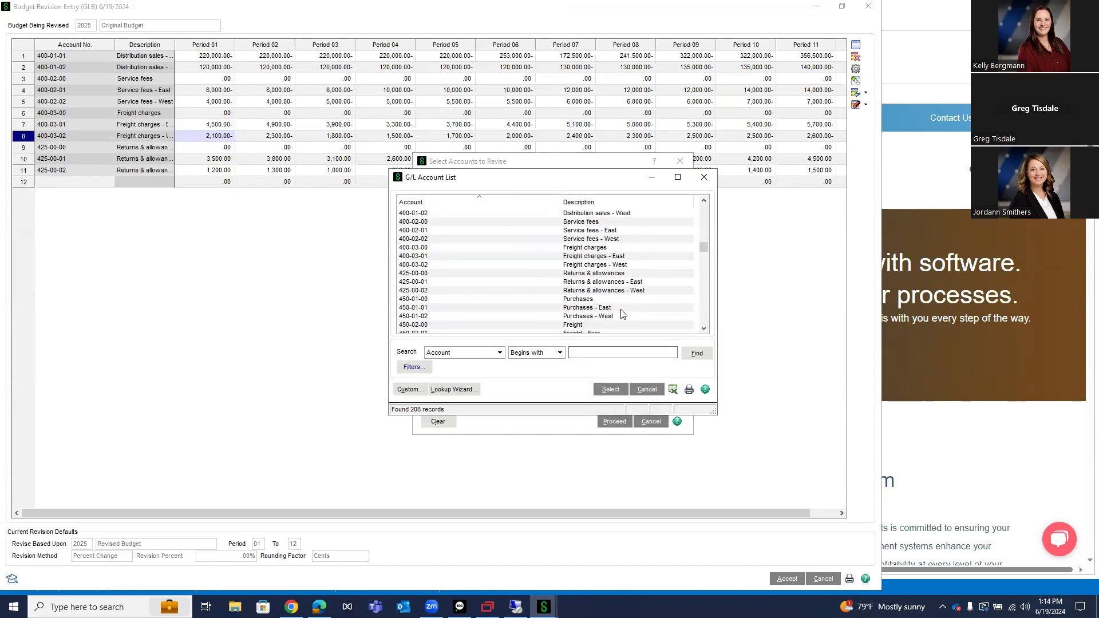
pyautogui.doubleClick(584, 265)
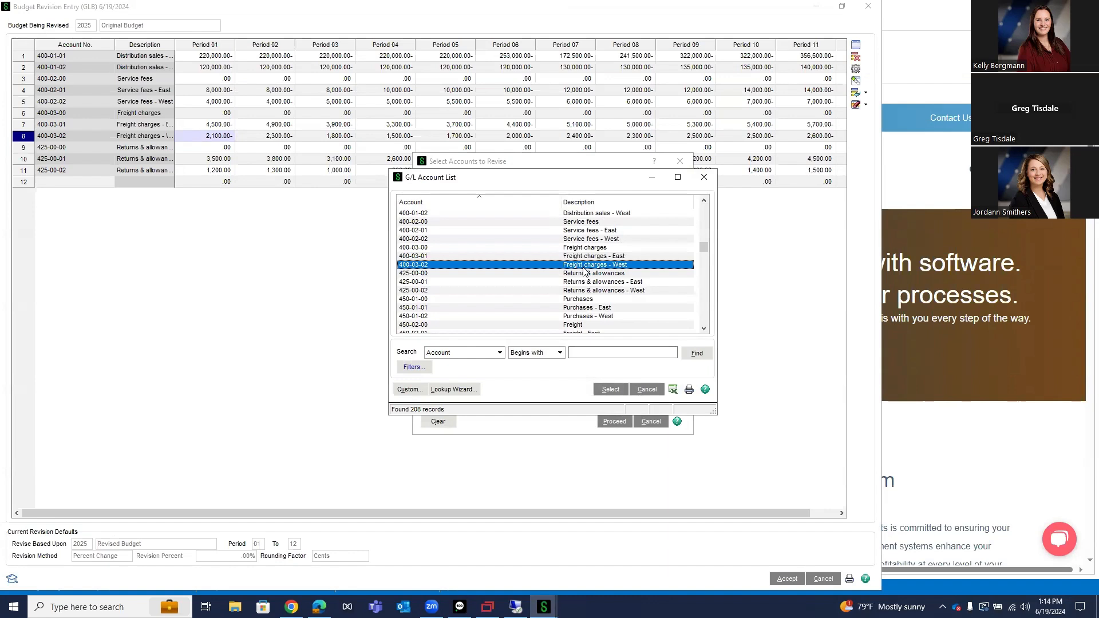
pyautogui.click(618, 423)
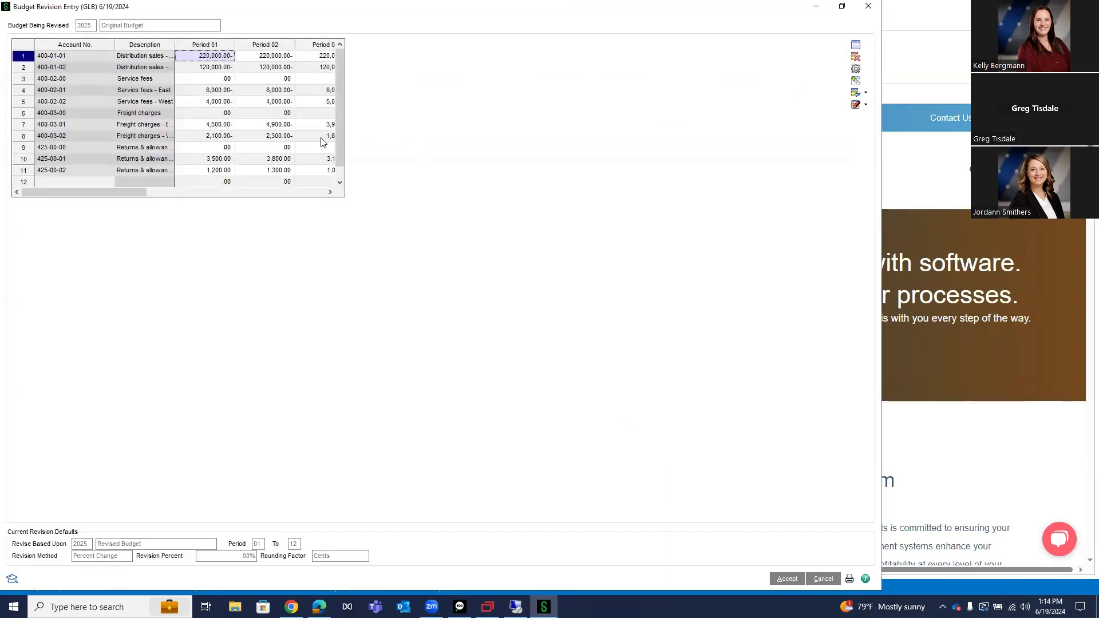
# Step: Widen the revision grid in full view to reach the Period 12 column
pyautogui.moveTo(345, 120); pyautogui.dragTo(834, 143)
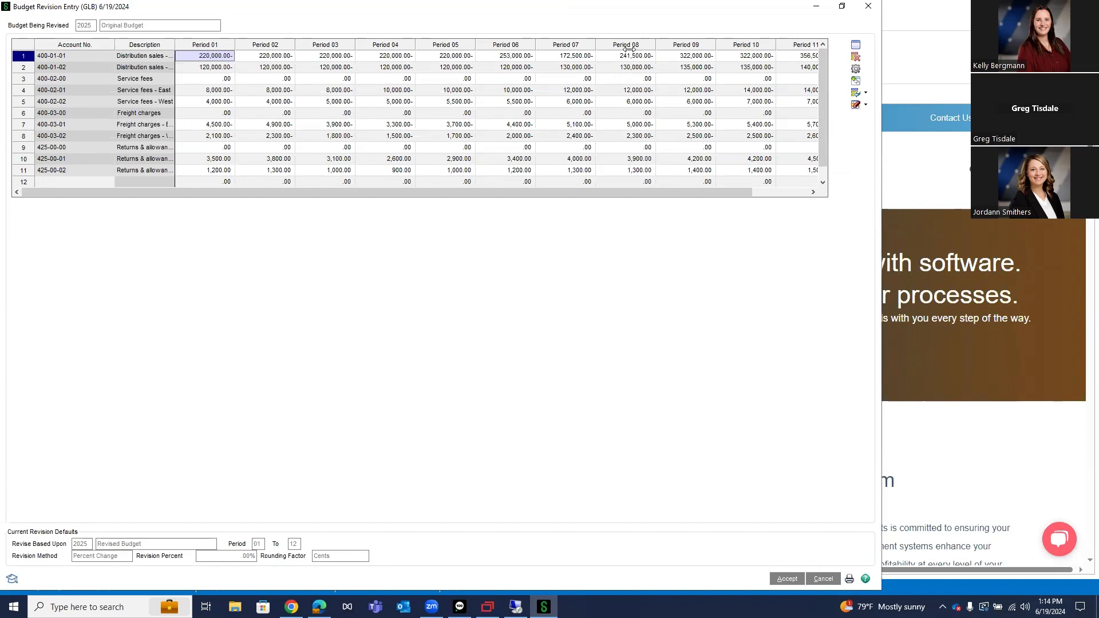
pyautogui.click(842, 7)
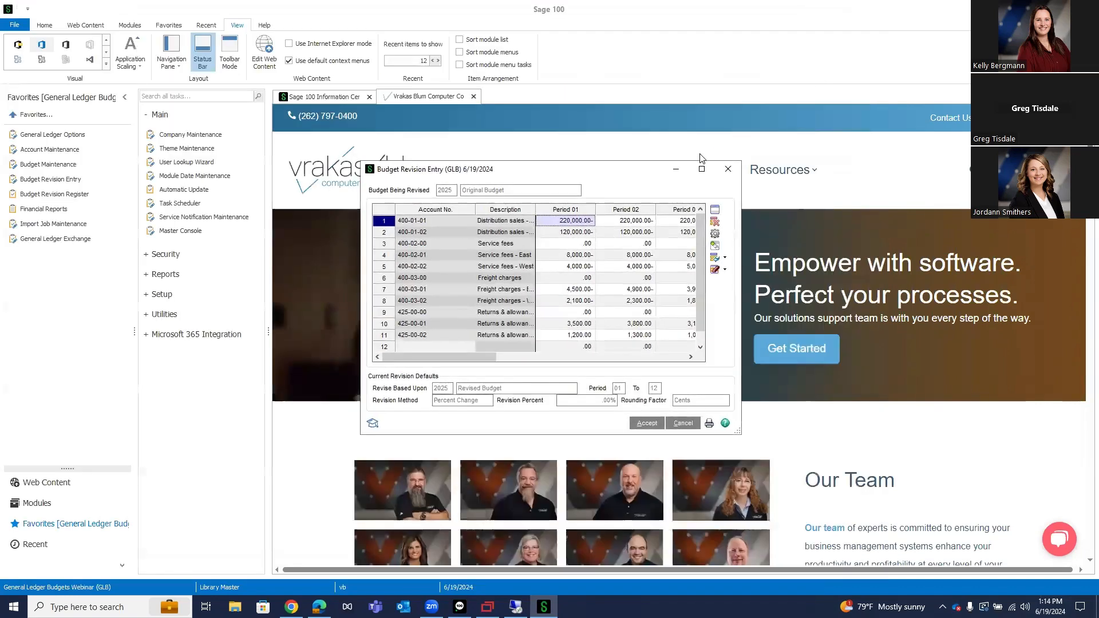
pyautogui.click(698, 164)
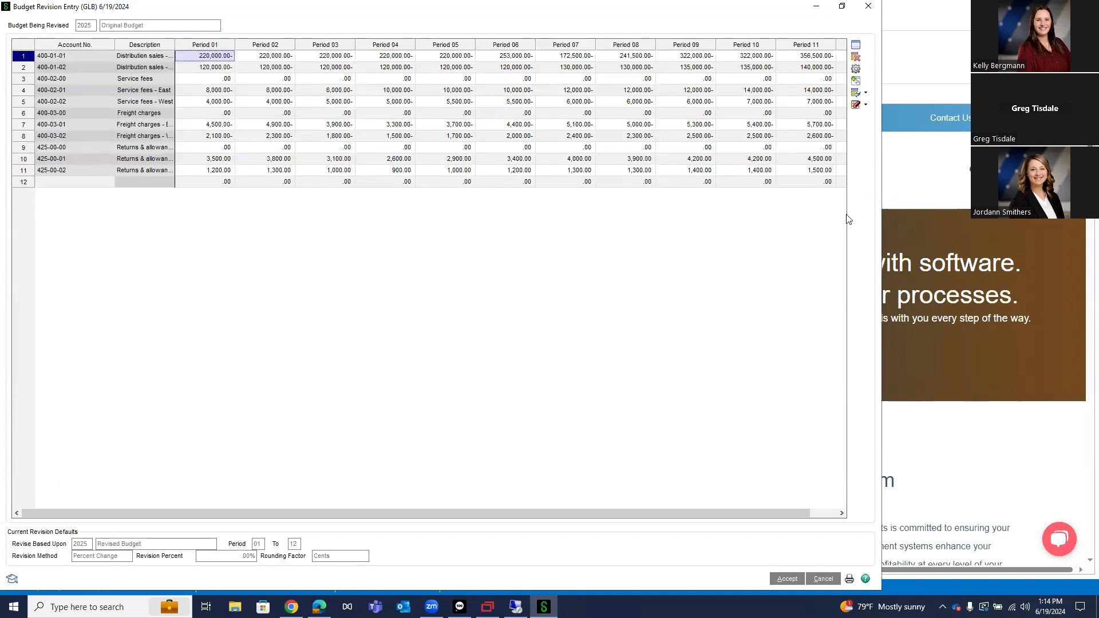
pyautogui.moveTo(847, 212); pyautogui.dragTo(881, 215)
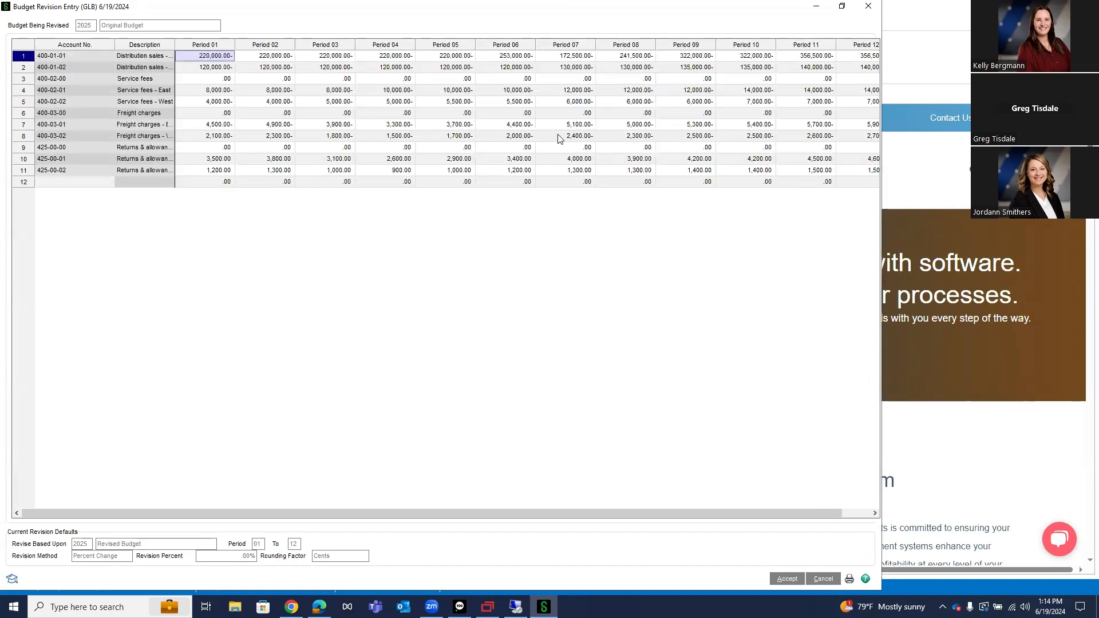
# Step: Restore Budget Revision Entry to a normal window and enlarge it to fit all account rows and Periods 01 through 11
pyautogui.doubleClick(239, 17)
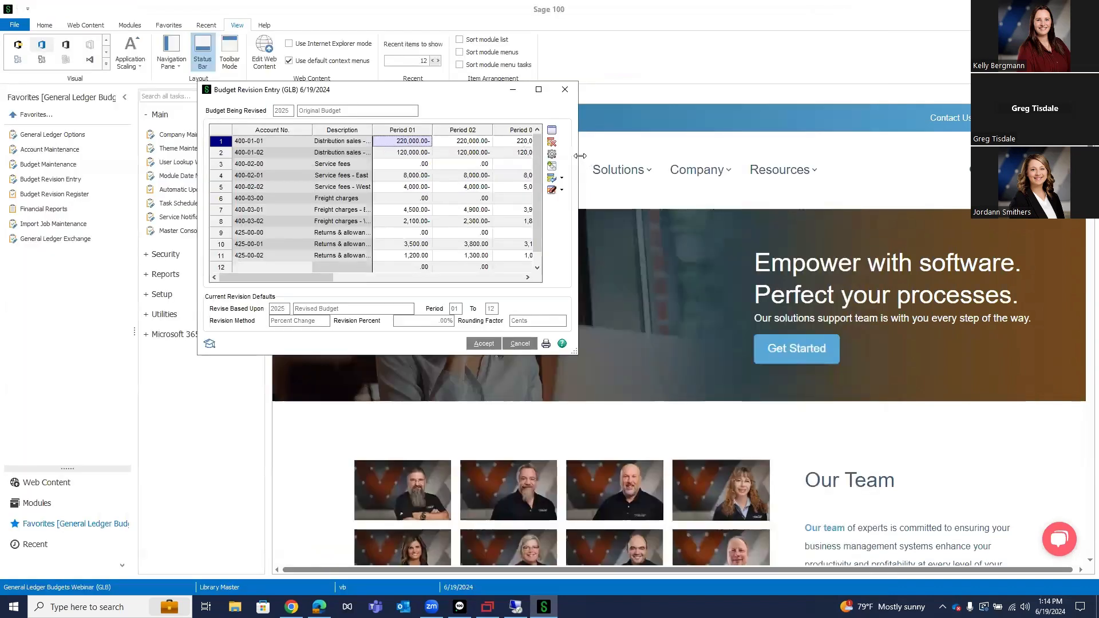
pyautogui.moveTo(580, 156); pyautogui.dragTo(1063, 156)
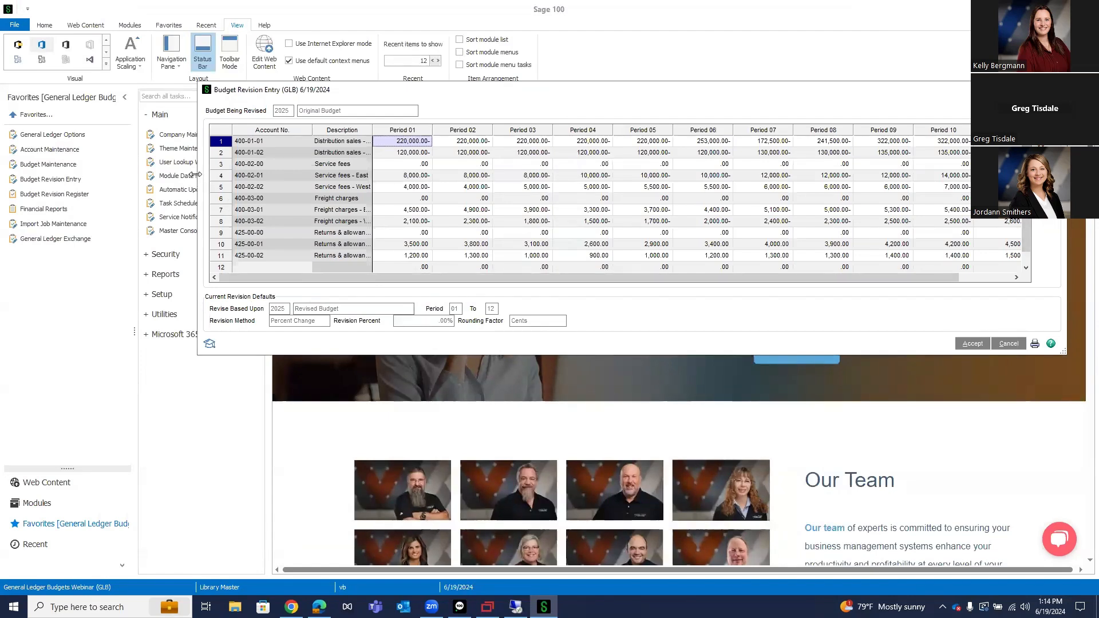
pyautogui.moveTo(197, 175); pyautogui.dragTo(75, 175)
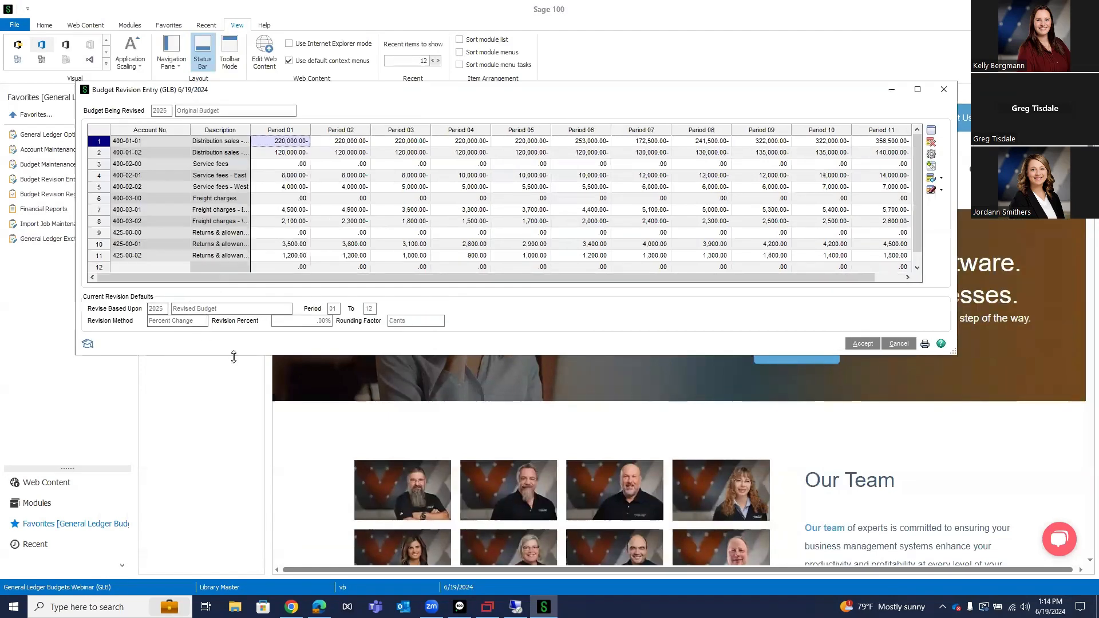
pyautogui.moveTo(234, 355); pyautogui.dragTo(233, 539)
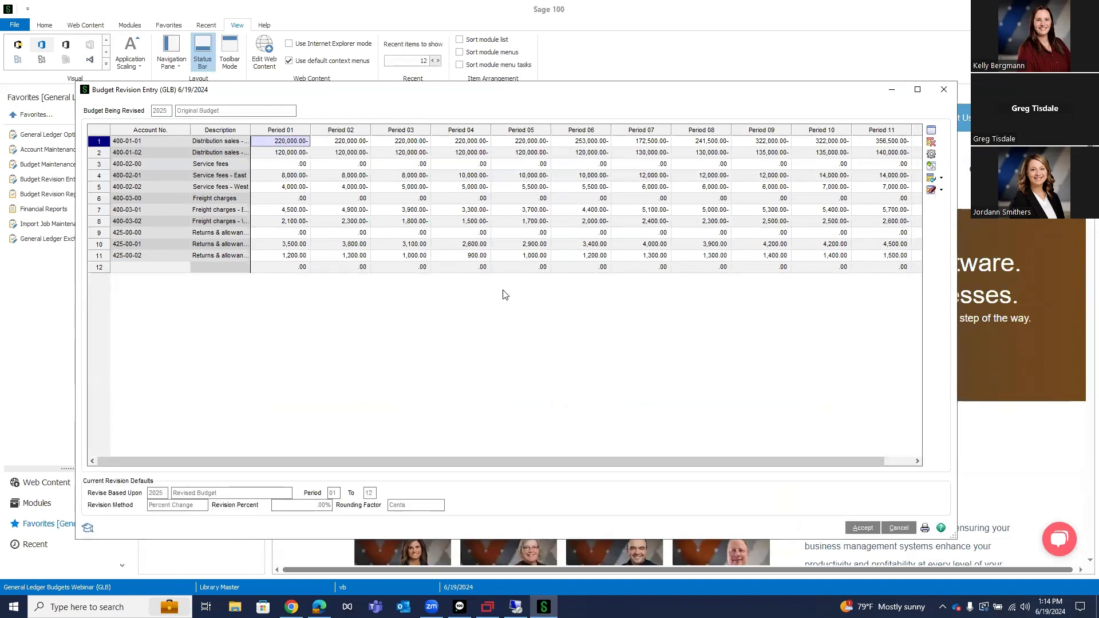
# Step: Review the change methods available in Change Budget, and close the dialog without applying a change
pyautogui.click(932, 156)
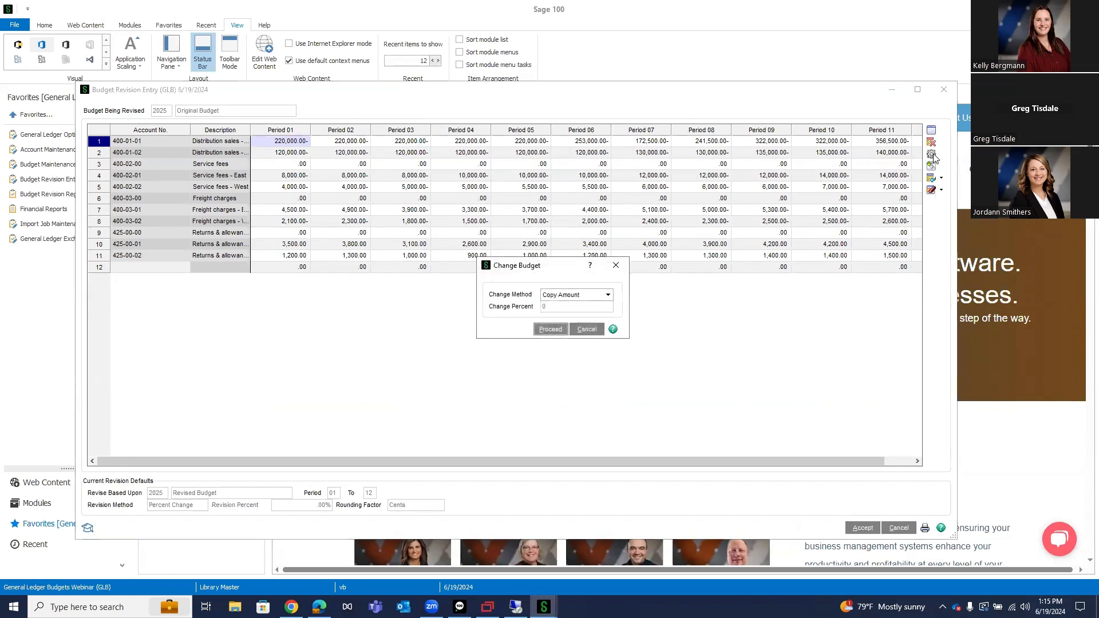
pyautogui.click(608, 295)
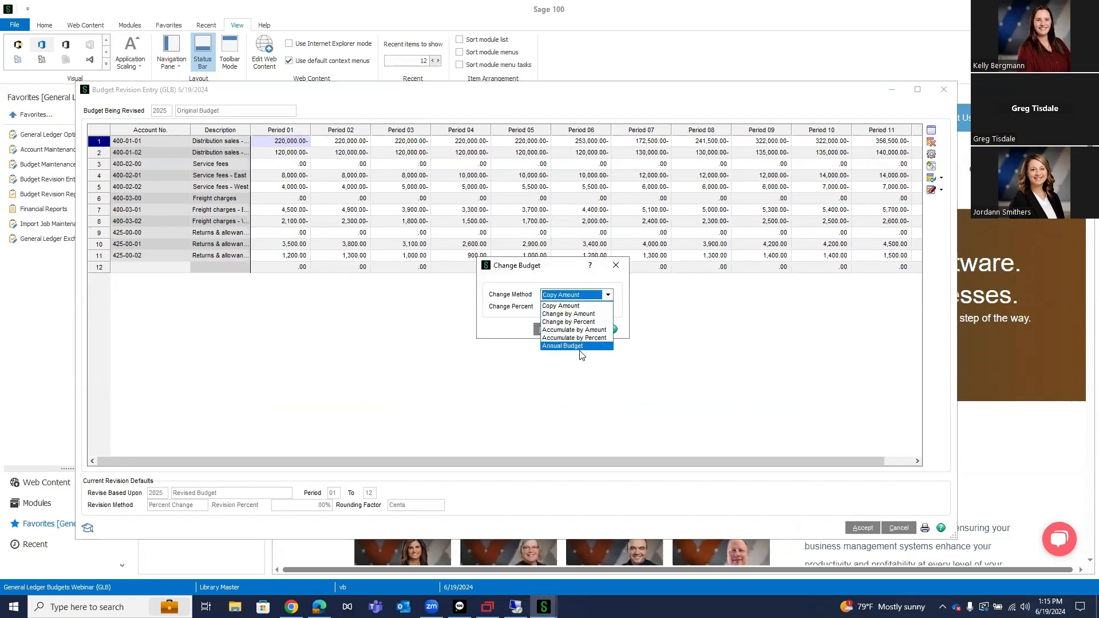
pyautogui.click(673, 335)
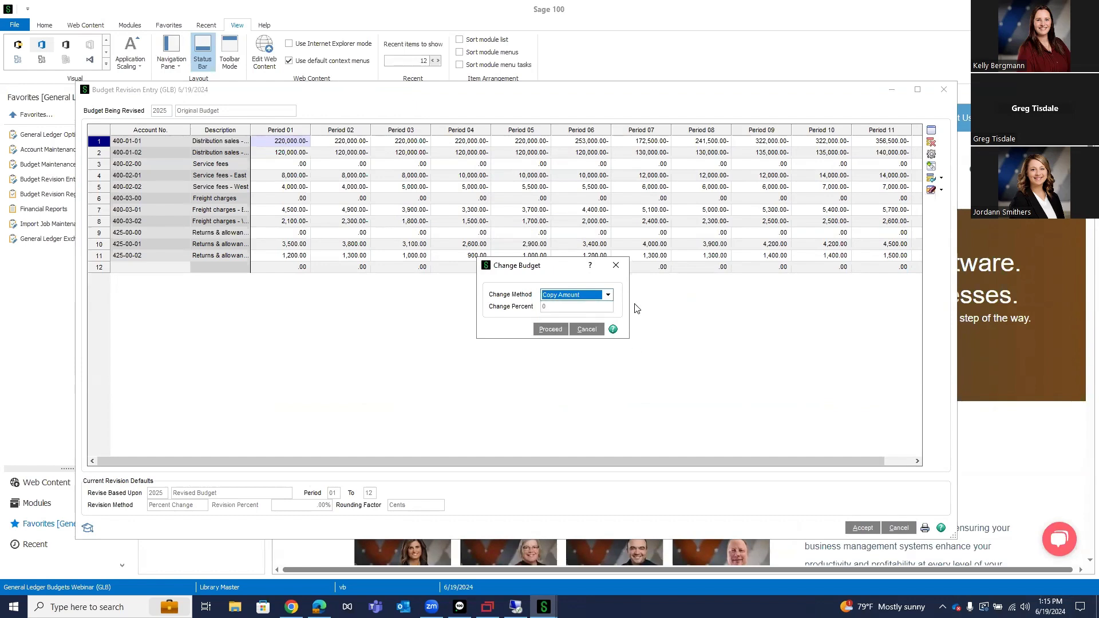
pyautogui.click(616, 265)
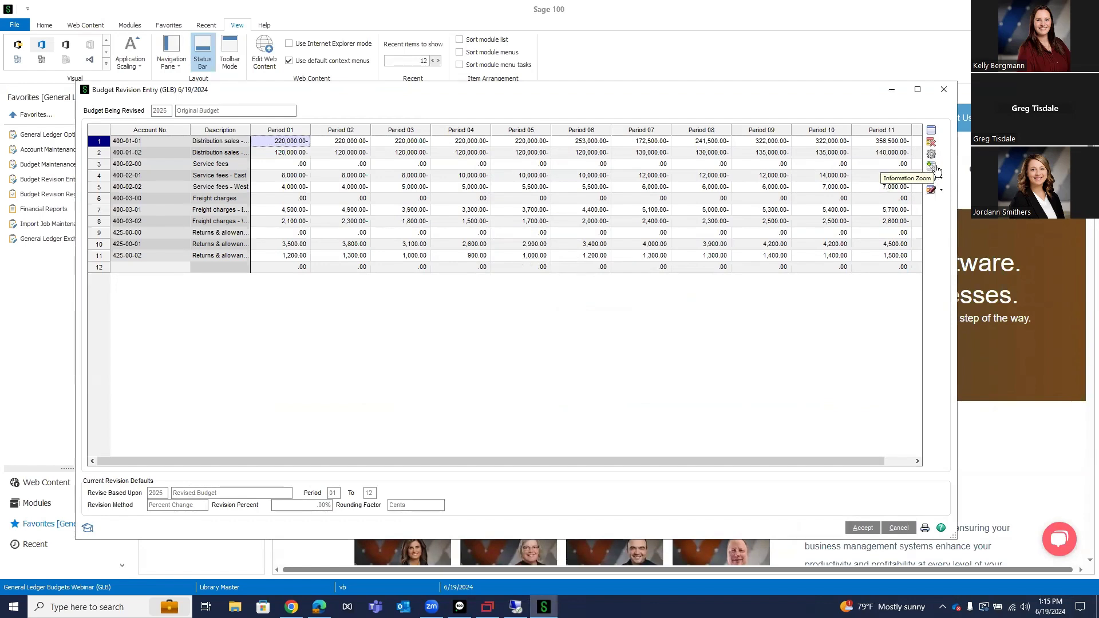
# Step: Review the Select Accounts to Revise options, cancel without changes, and maximize the Budget Revision Entry window
pyautogui.click(934, 134)
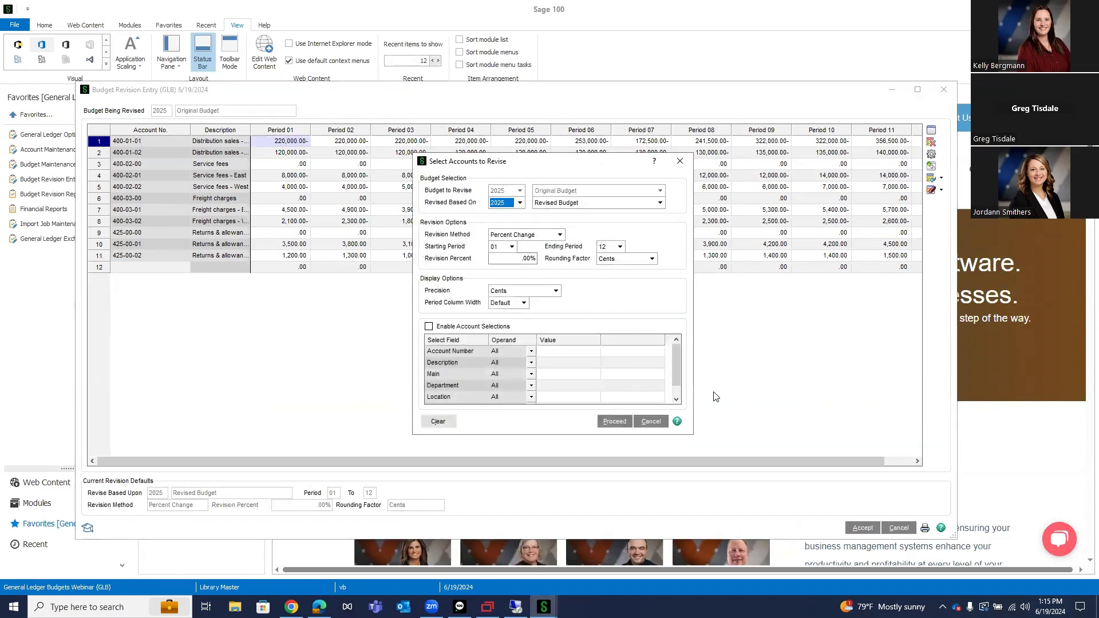
pyautogui.click(651, 424)
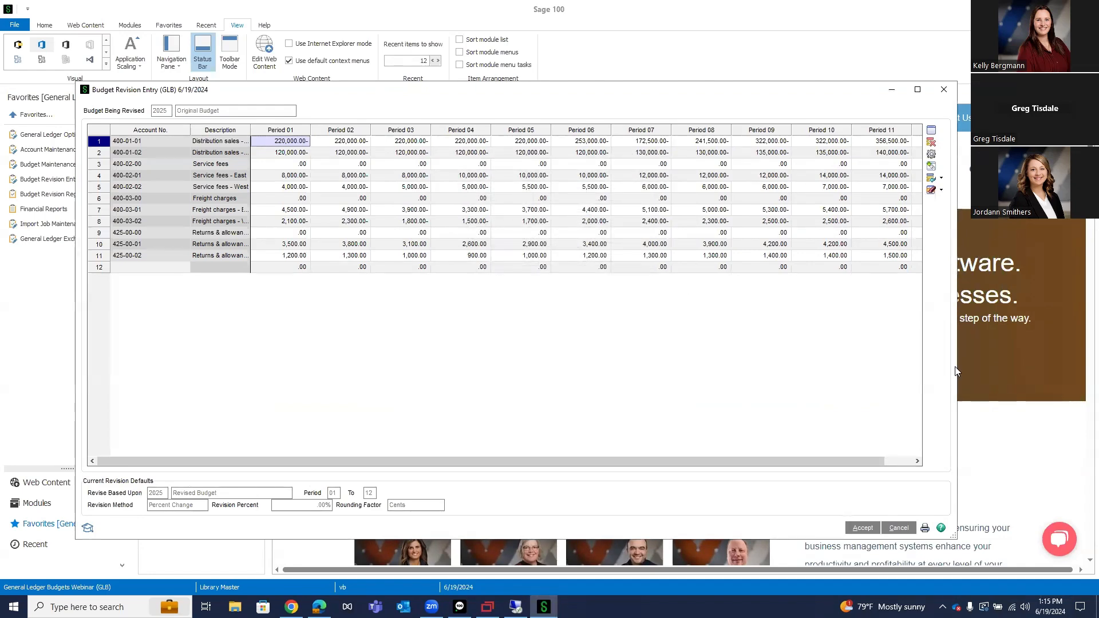
pyautogui.click(918, 90)
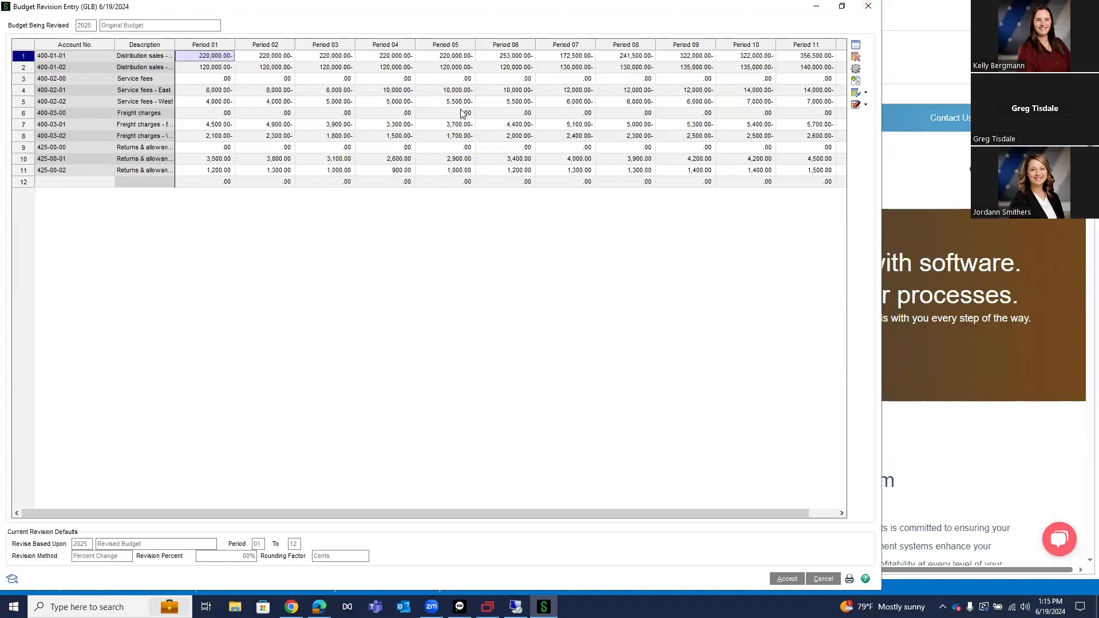
# Step: Export the budget revision grid with its accounts and period amounts to Excel
pyautogui.rightClick(401, 117)
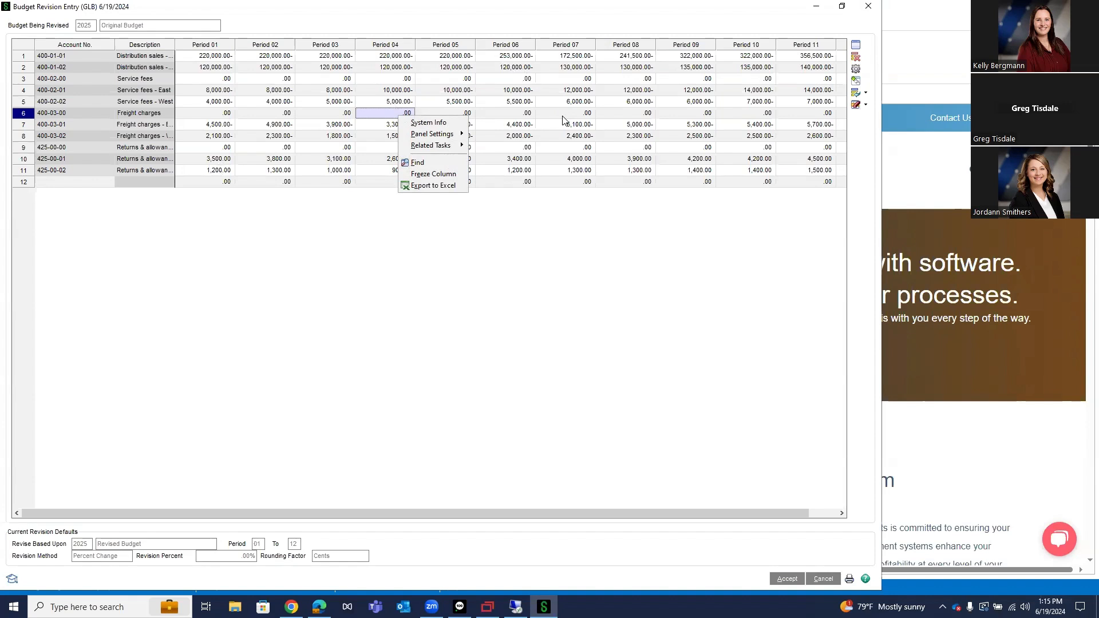
pyautogui.click(490, 164)
pyautogui.click(488, 147)
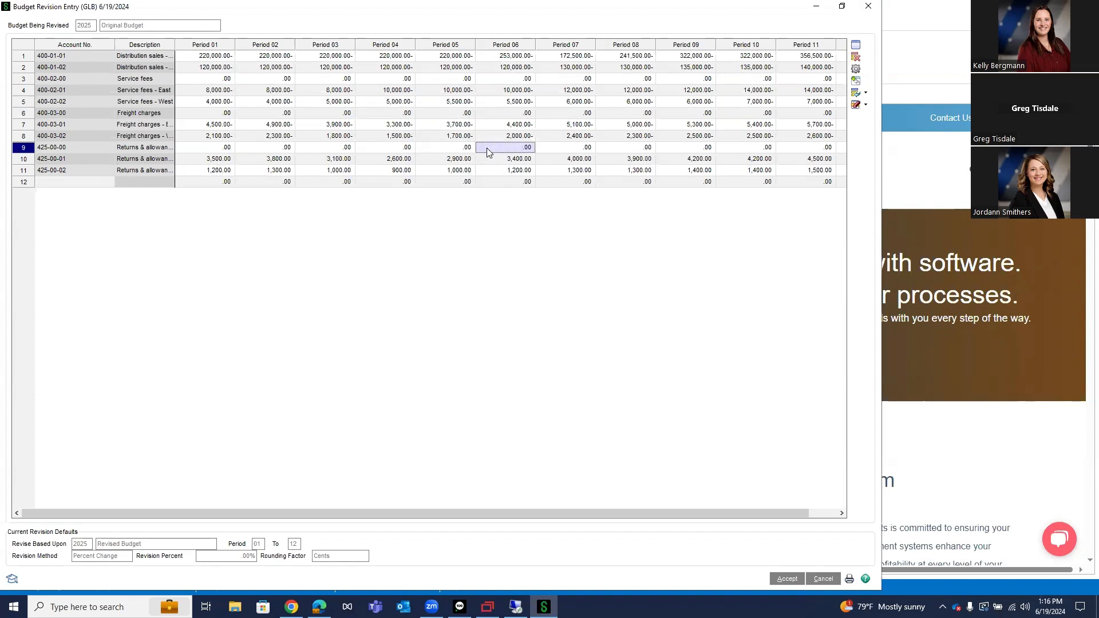
pyautogui.rightClick(555, 148)
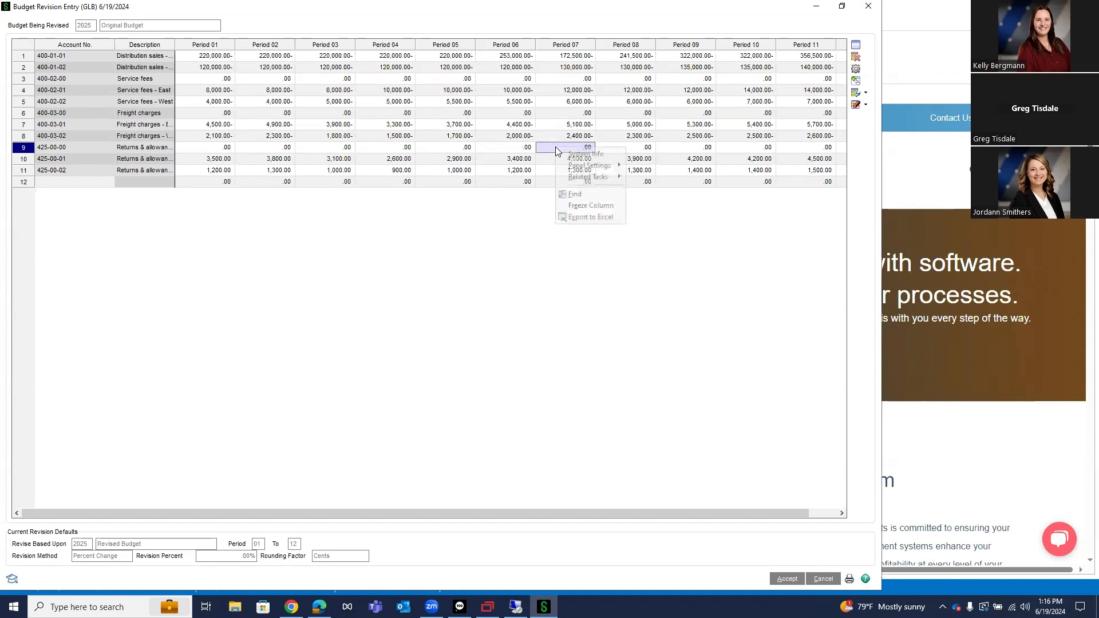
pyautogui.click(571, 218)
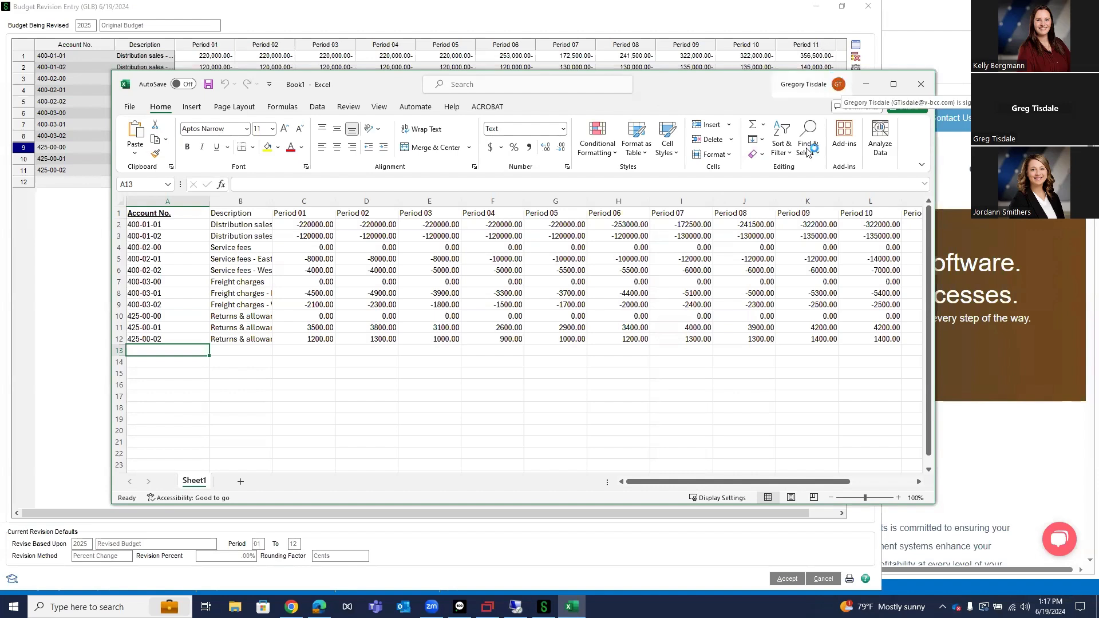
# Step: Close the exported Excel workbook without saving it, and close Budget Revision Entry
pyautogui.click(922, 86)
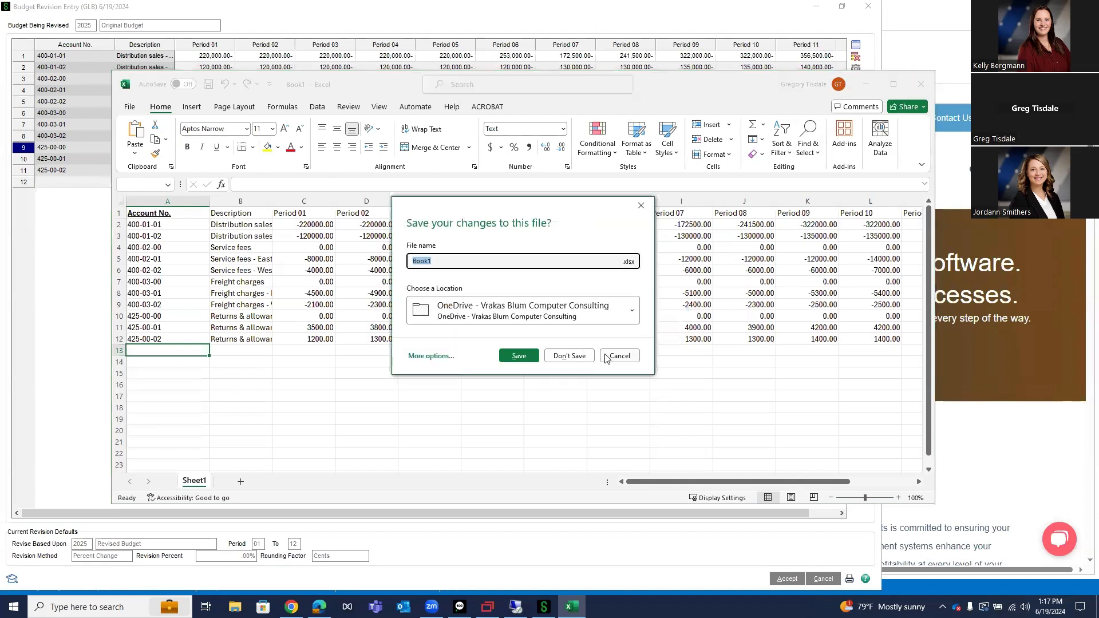
pyautogui.click(607, 355)
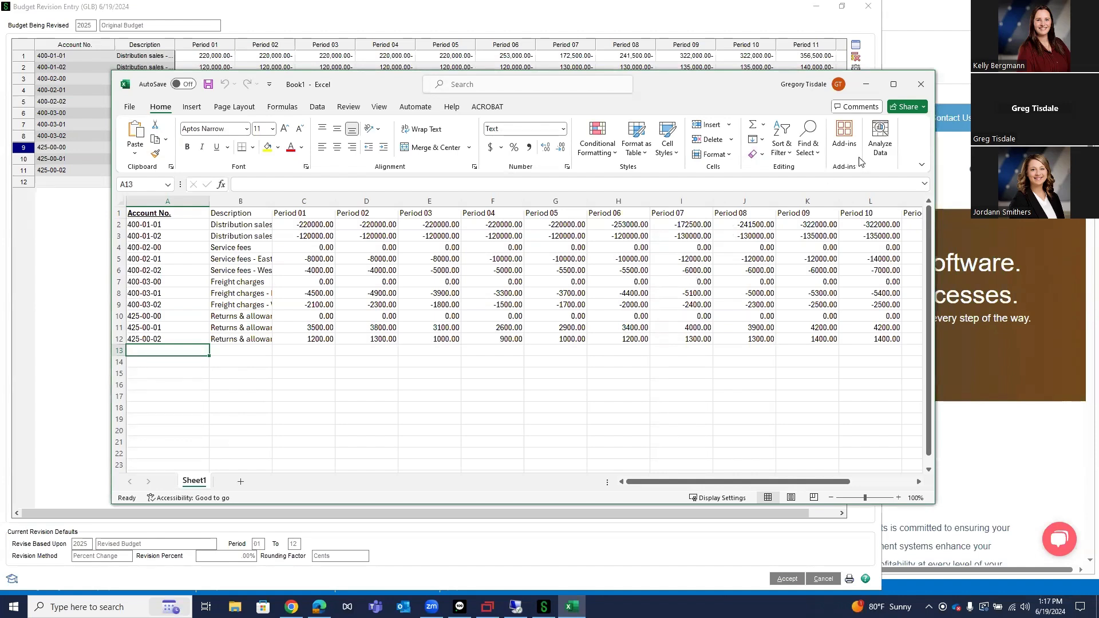
pyautogui.click(922, 86)
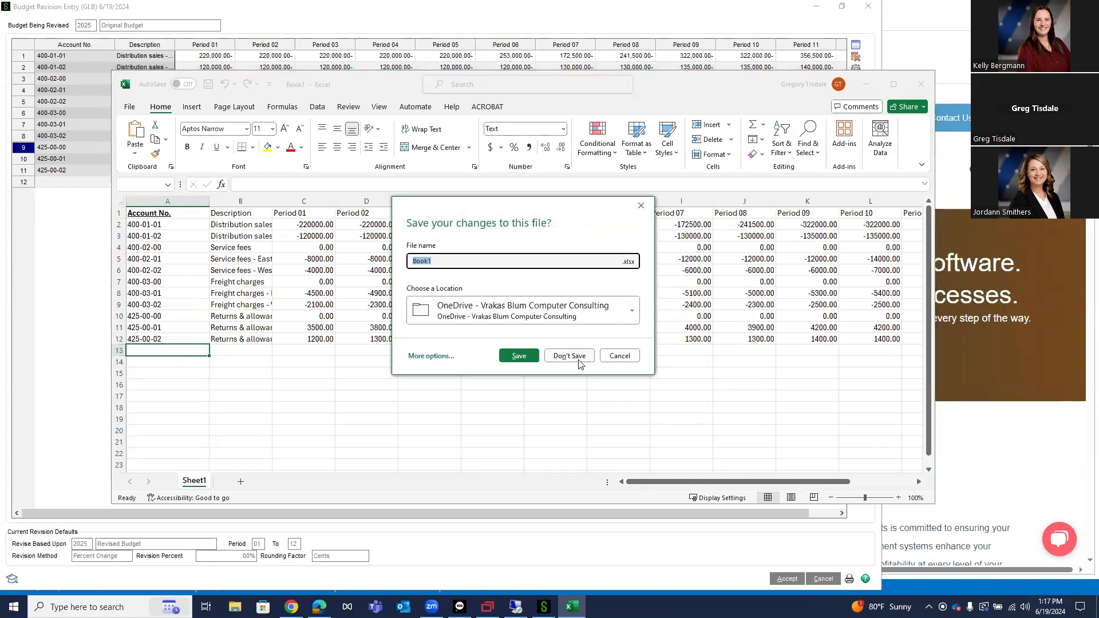
pyautogui.click(604, 357)
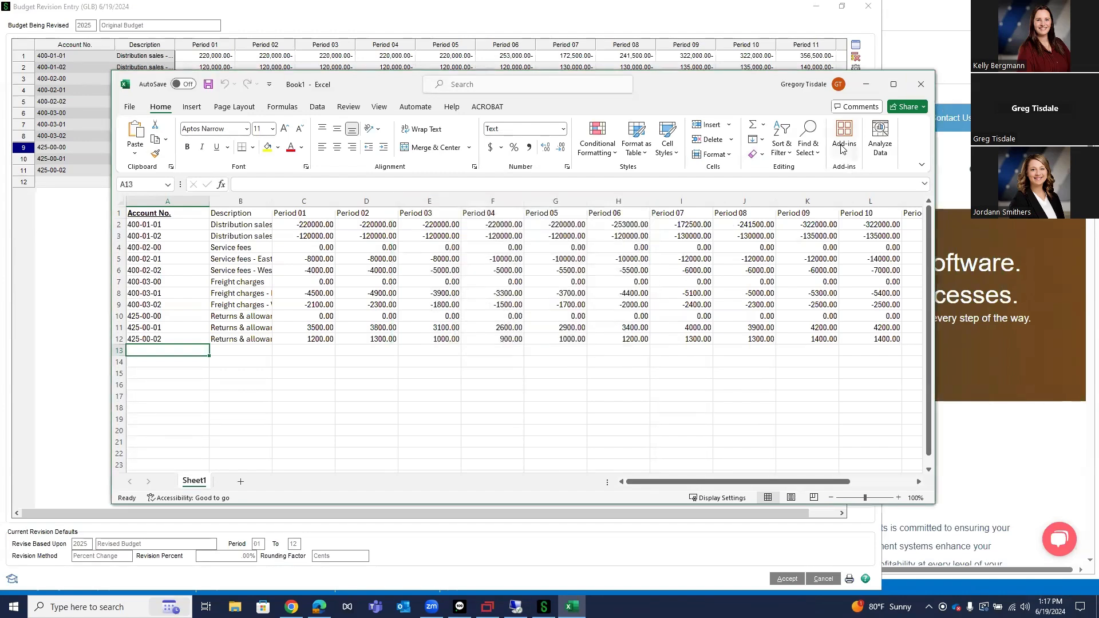
pyautogui.click(921, 84)
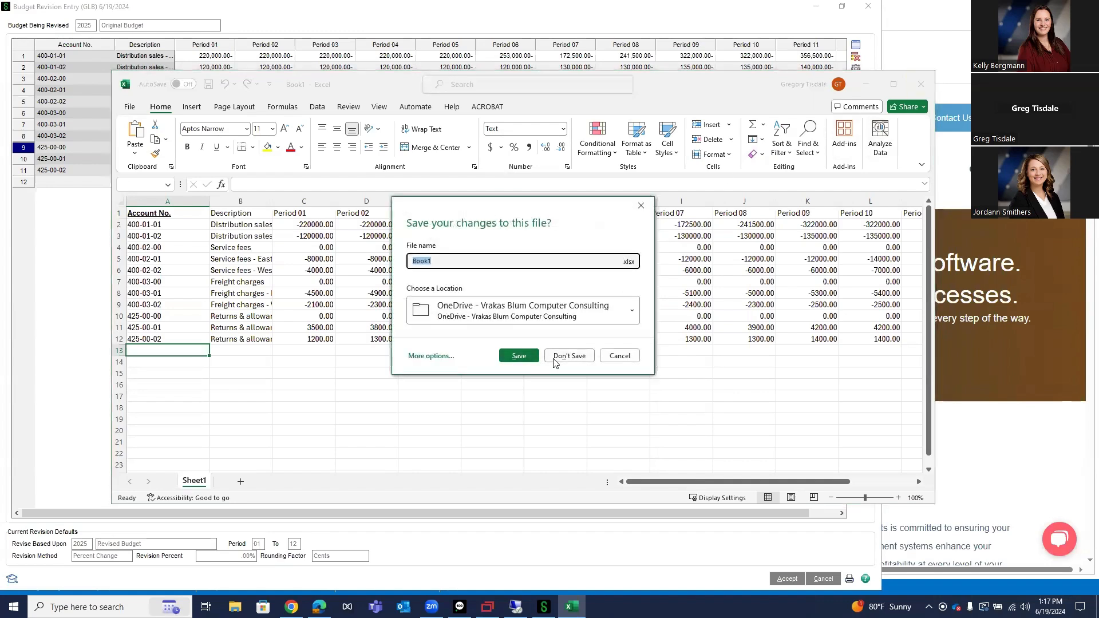
pyautogui.click(551, 358)
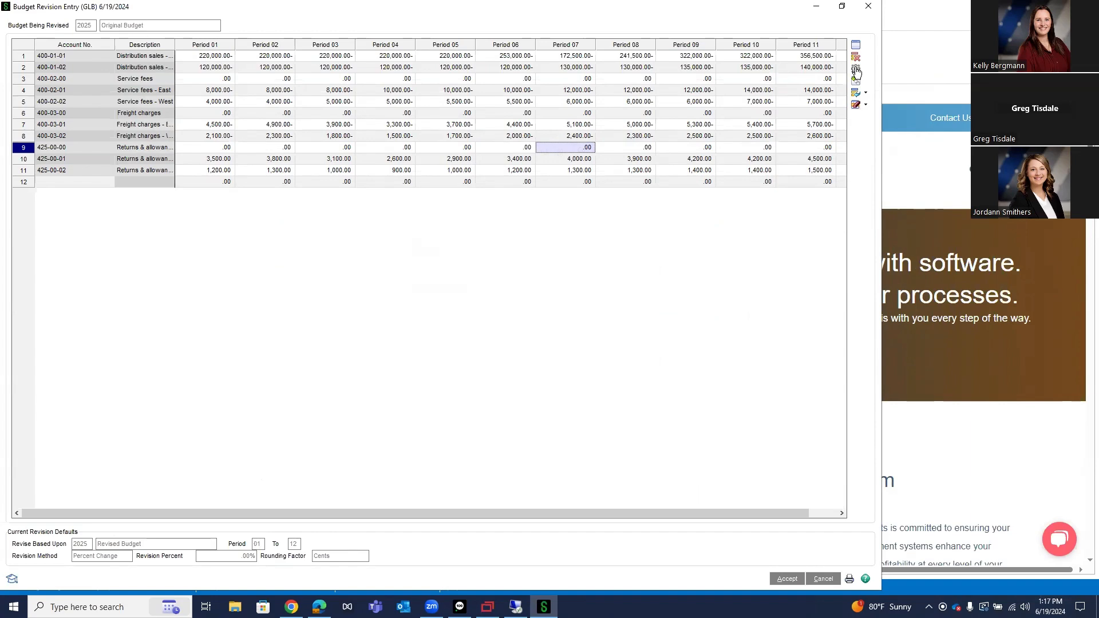
pyautogui.click(873, 10)
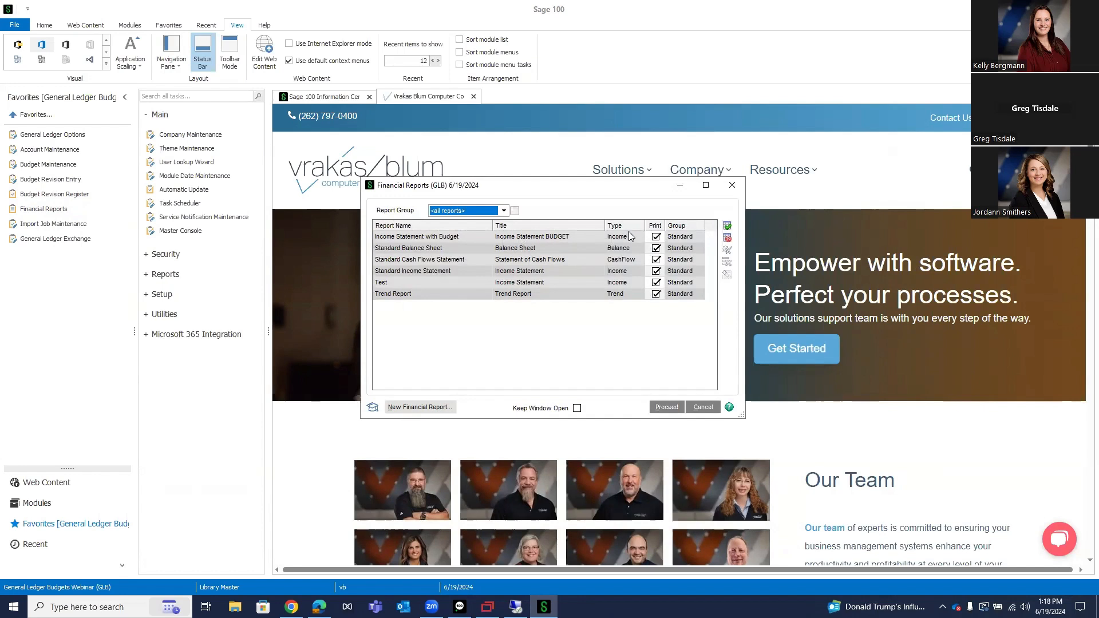
# Step: Mark only Income Statement with Budget for printing in Financial Reports, check the account selection settings, and preview the report
pyautogui.click(727, 238)
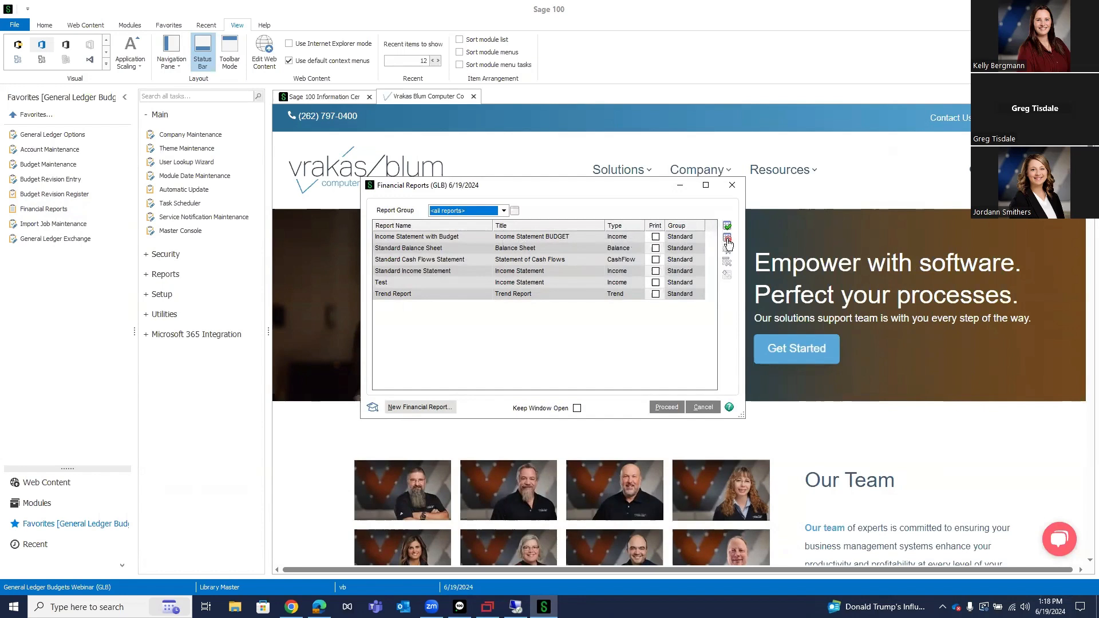
pyautogui.click(656, 238)
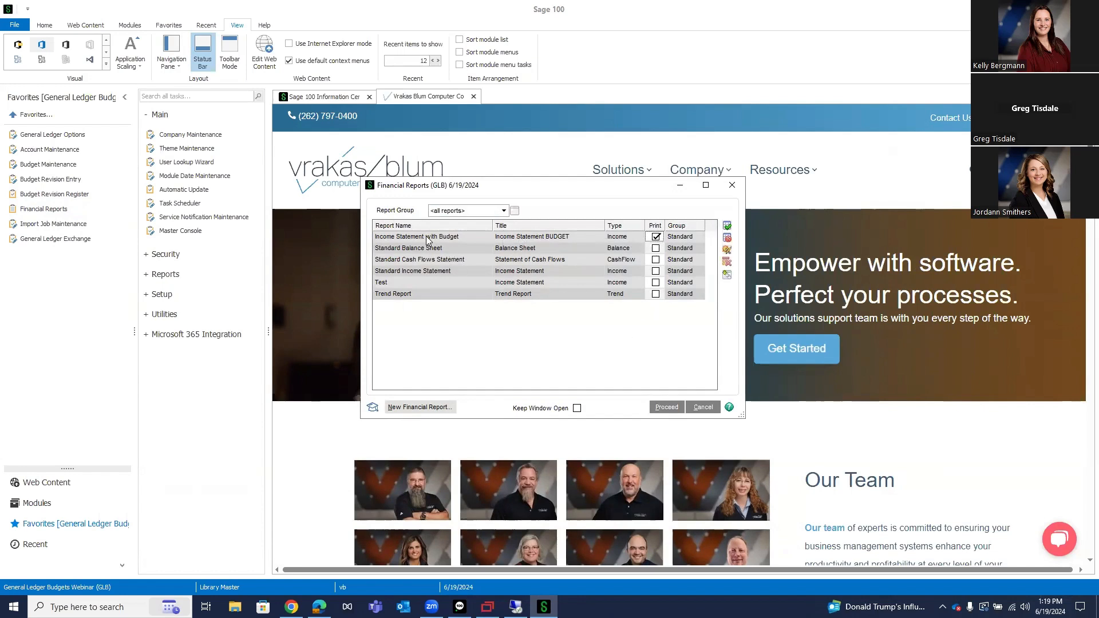
pyautogui.click(666, 407)
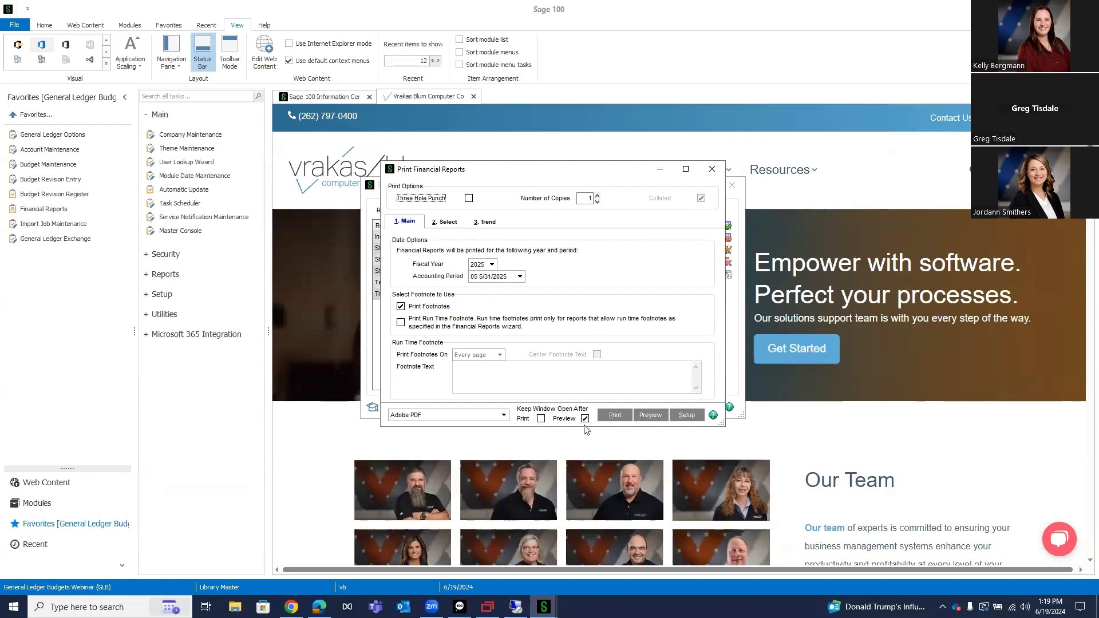
pyautogui.click(448, 223)
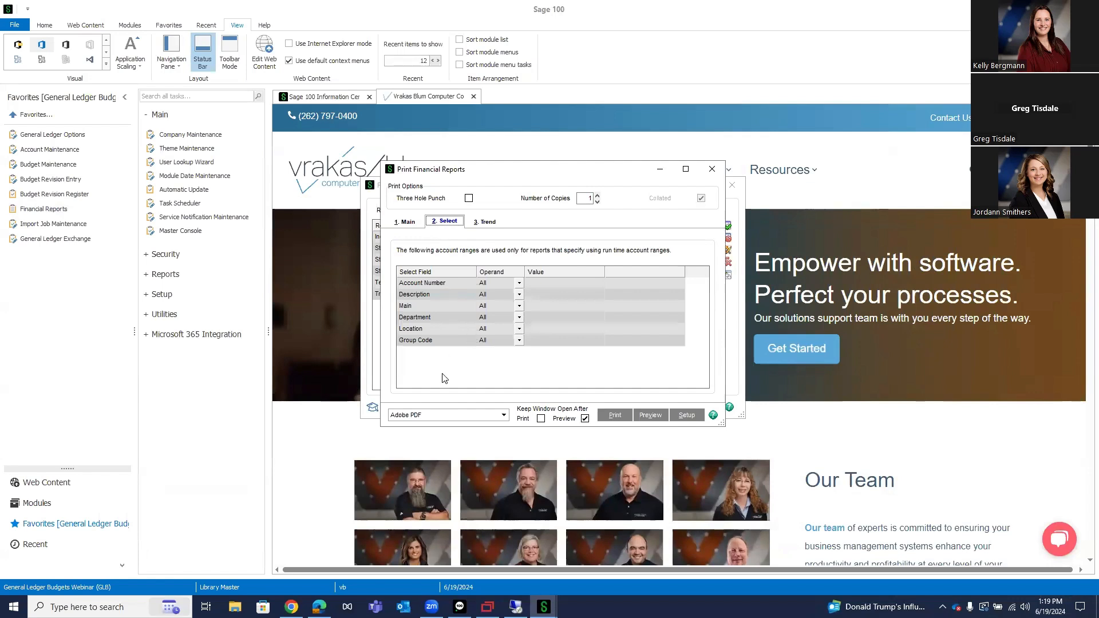
pyautogui.click(651, 418)
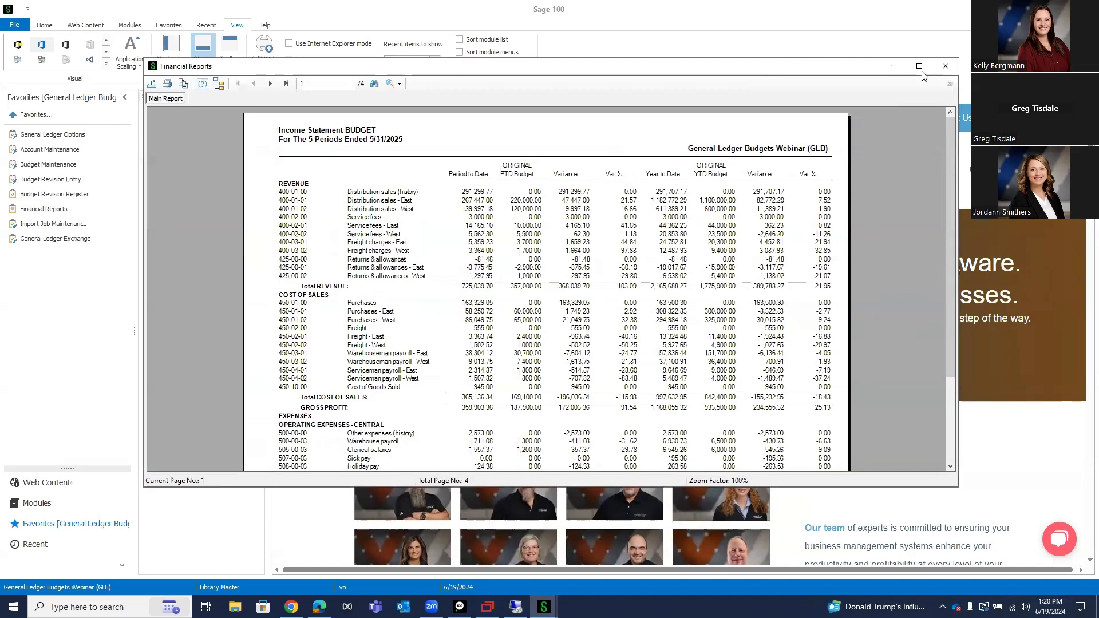
# Step: Examine the Income Statement BUDGET preview in full view, and close it together with Print Financial Reports
pyautogui.click(918, 67)
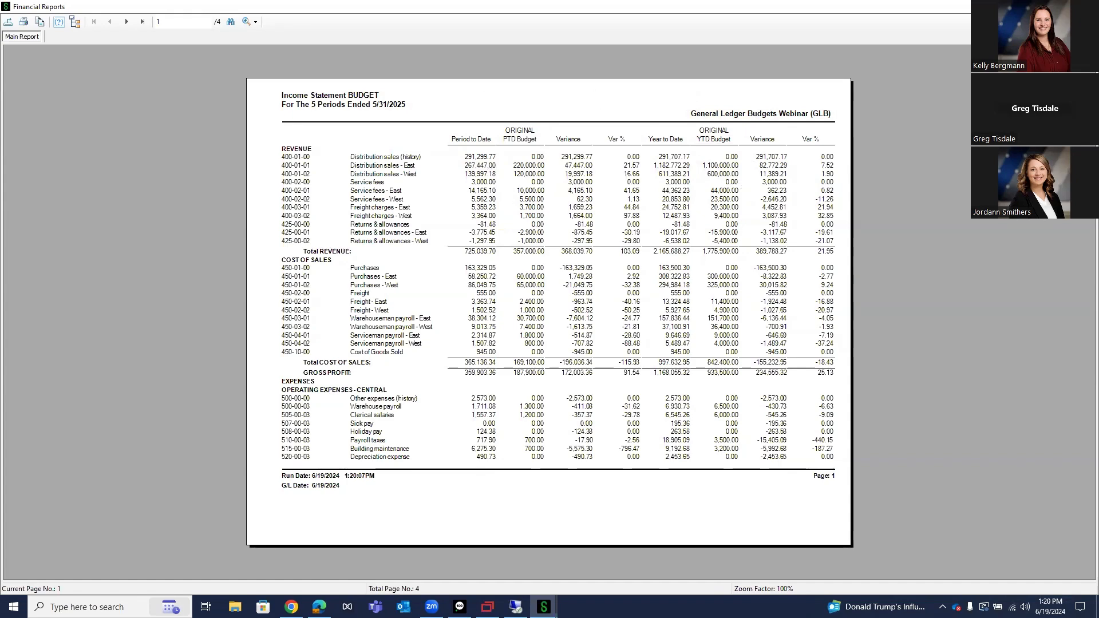
pyautogui.click(1087, 6)
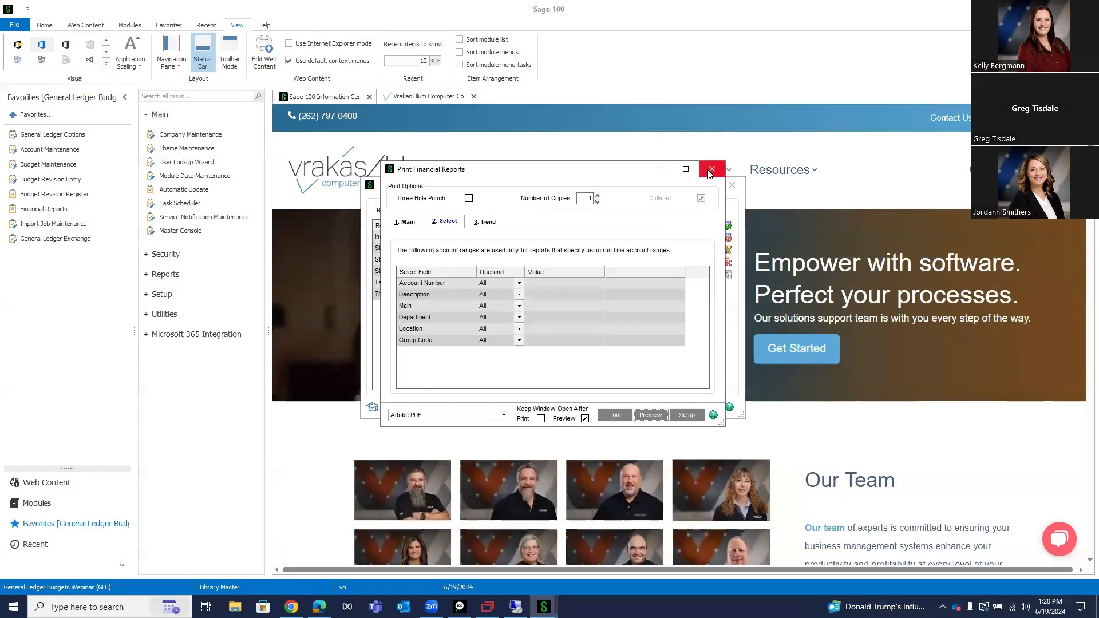
pyautogui.click(711, 170)
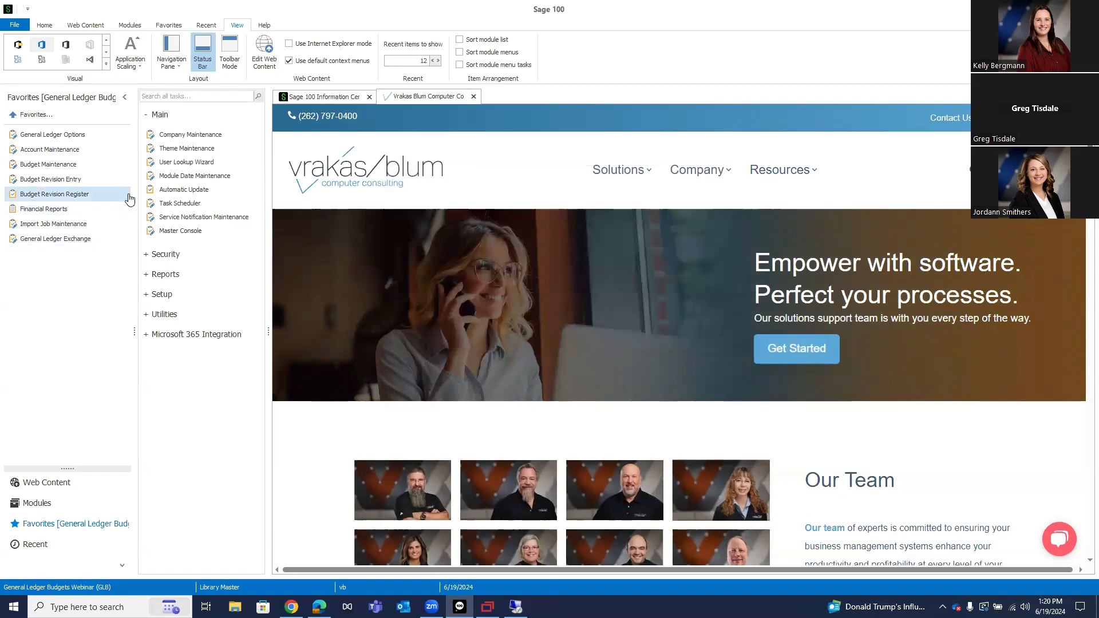
# Step: Start a new financial report with the Financial Reports Wizard and name it Revised Budget
pyautogui.click(65, 211)
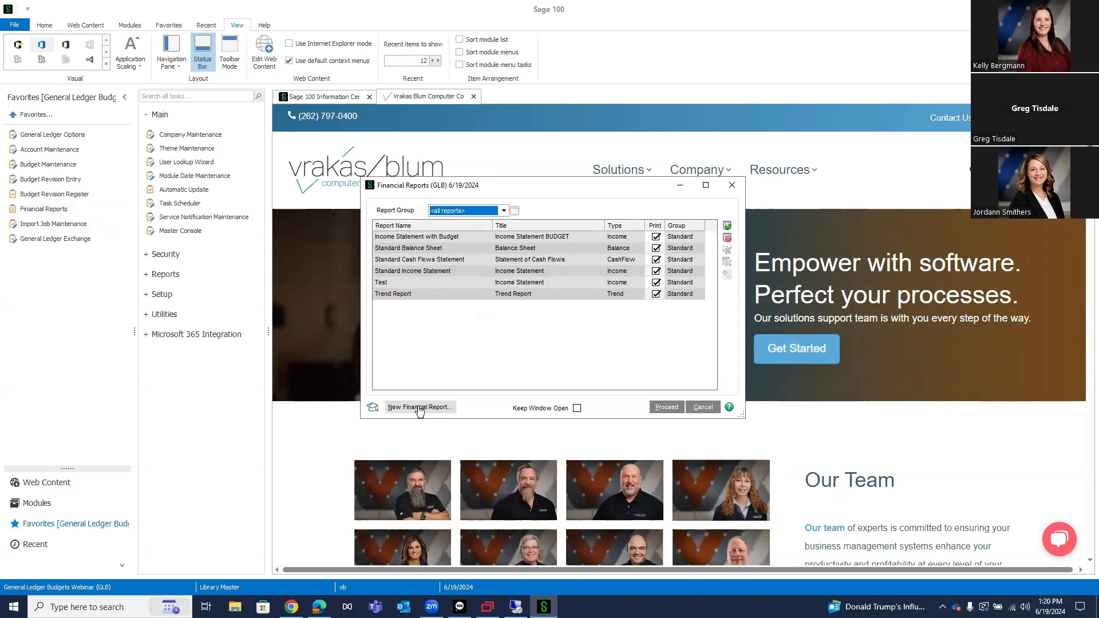
pyautogui.click(420, 408)
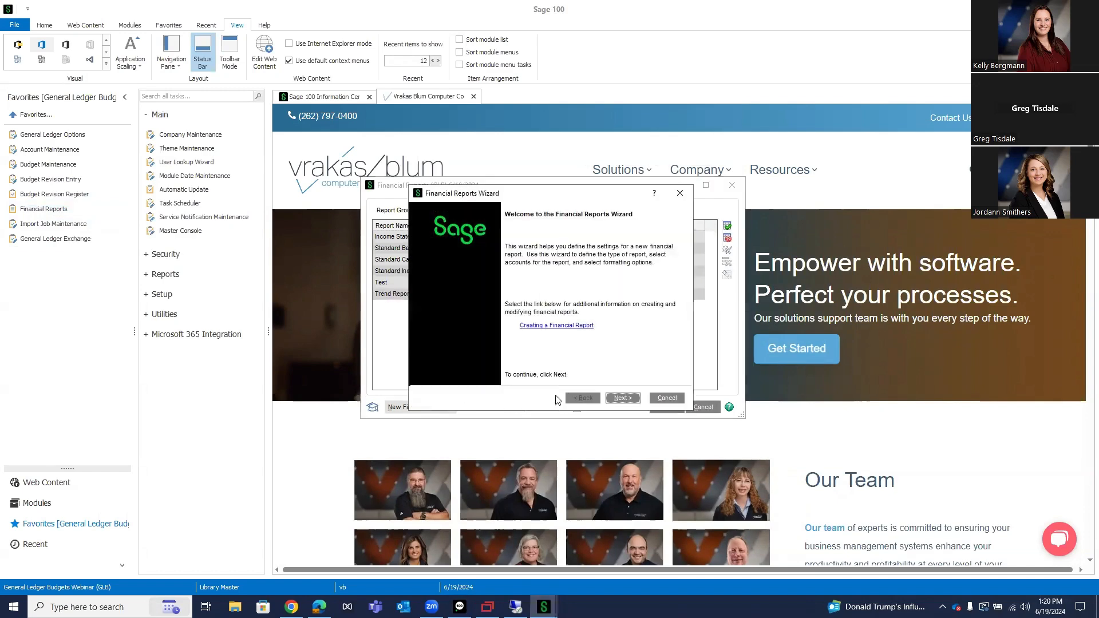
pyautogui.click(621, 398)
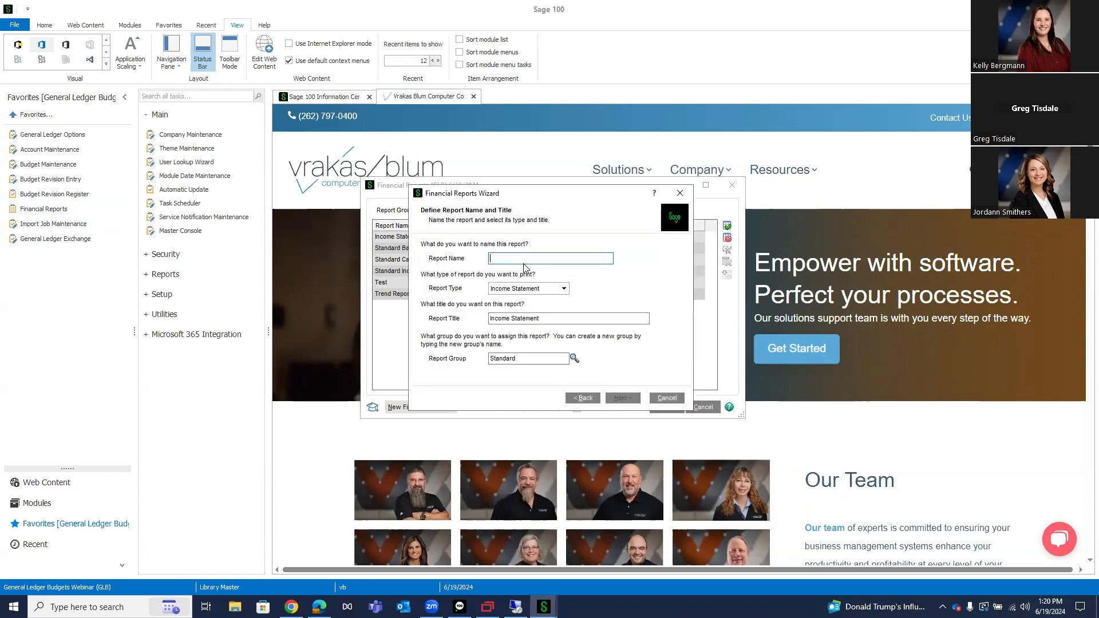
pyautogui.write('Reviesed Buf')
pyautogui.press('BackSpace')
pyautogui.write('dget')
pyautogui.press('Tab')
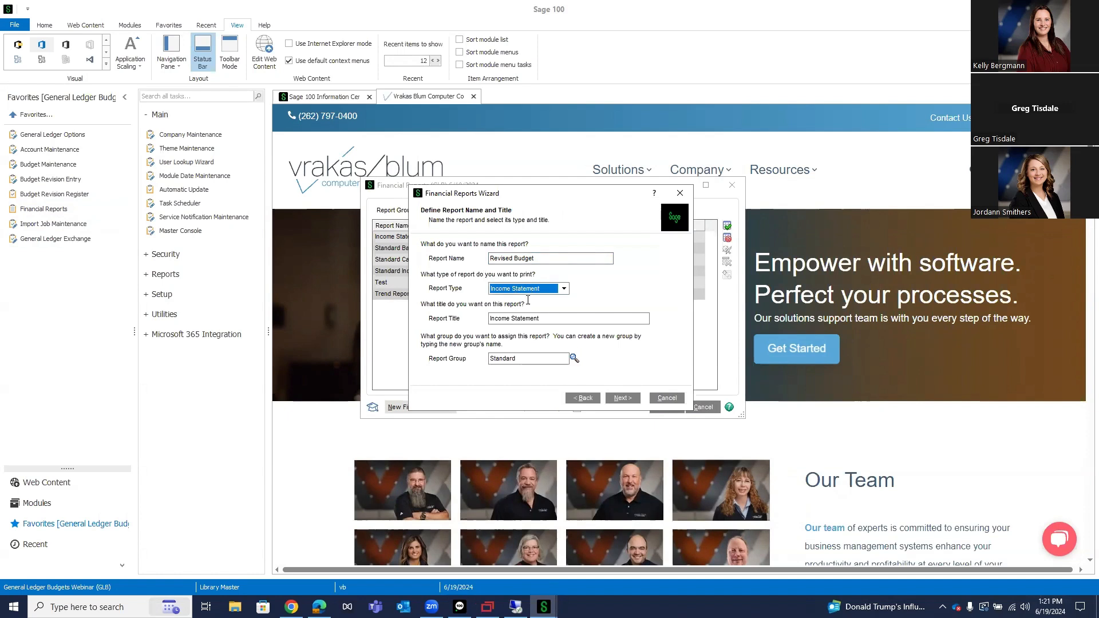
# Step: Set the report title to Income Statement Revised, keep the Standard report group, and continue to the income statement format
pyautogui.click(564, 318)
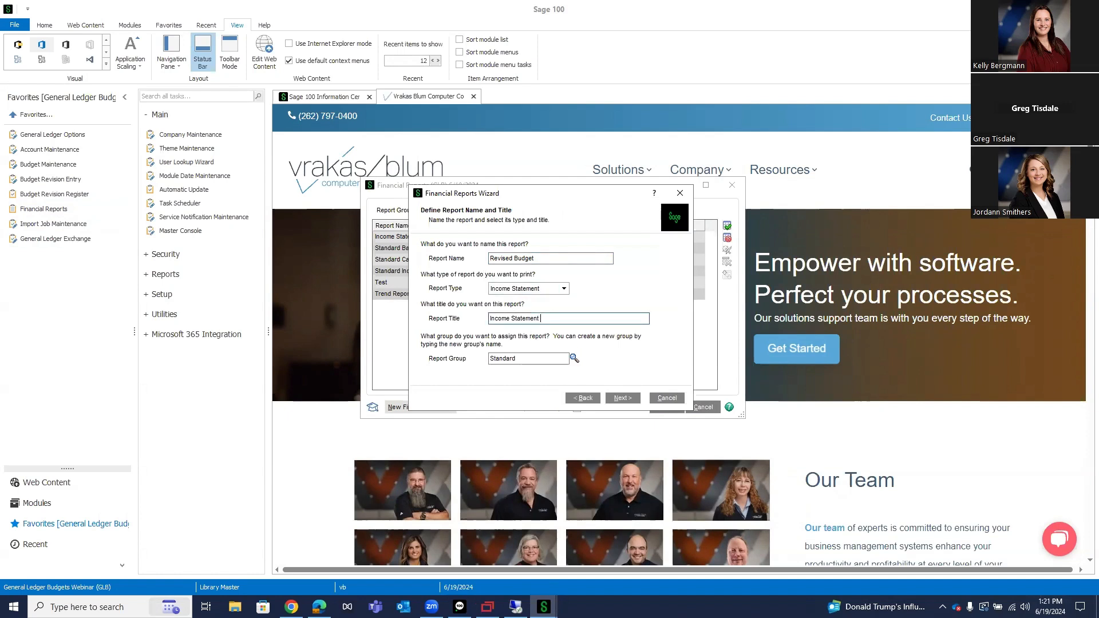
pyautogui.write('Revised')
pyautogui.press('Tab')
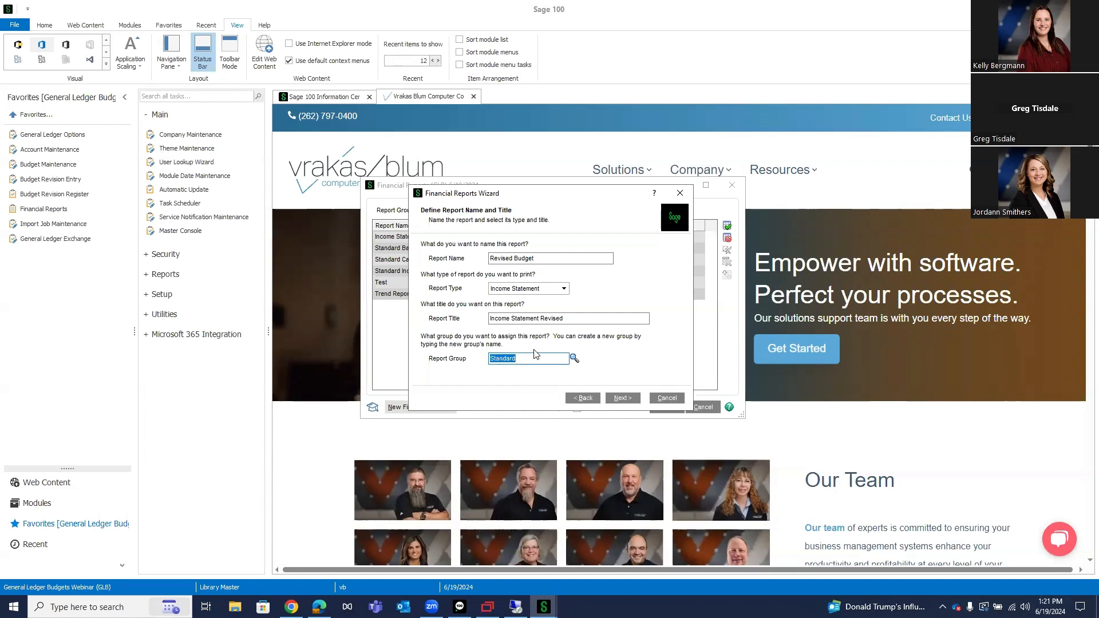
pyautogui.click(622, 398)
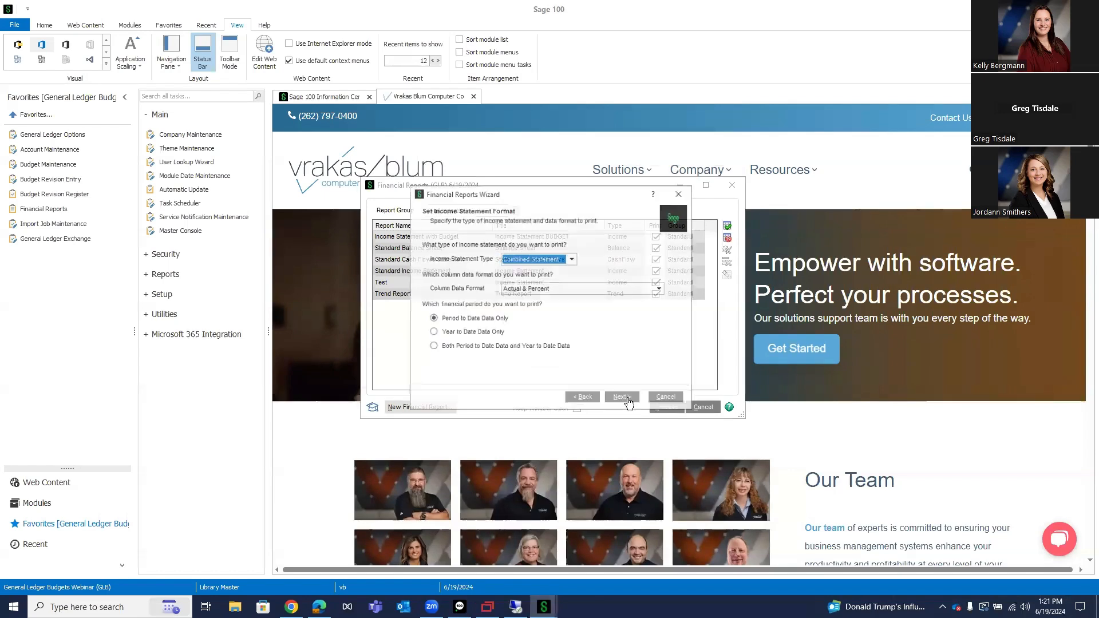
# Step: Format the Combined Statement with Actual, Budget, Variance and Variance Percent columns for both period-to-date and year-to-date data, and continue to the number format options
pyautogui.click(572, 259)
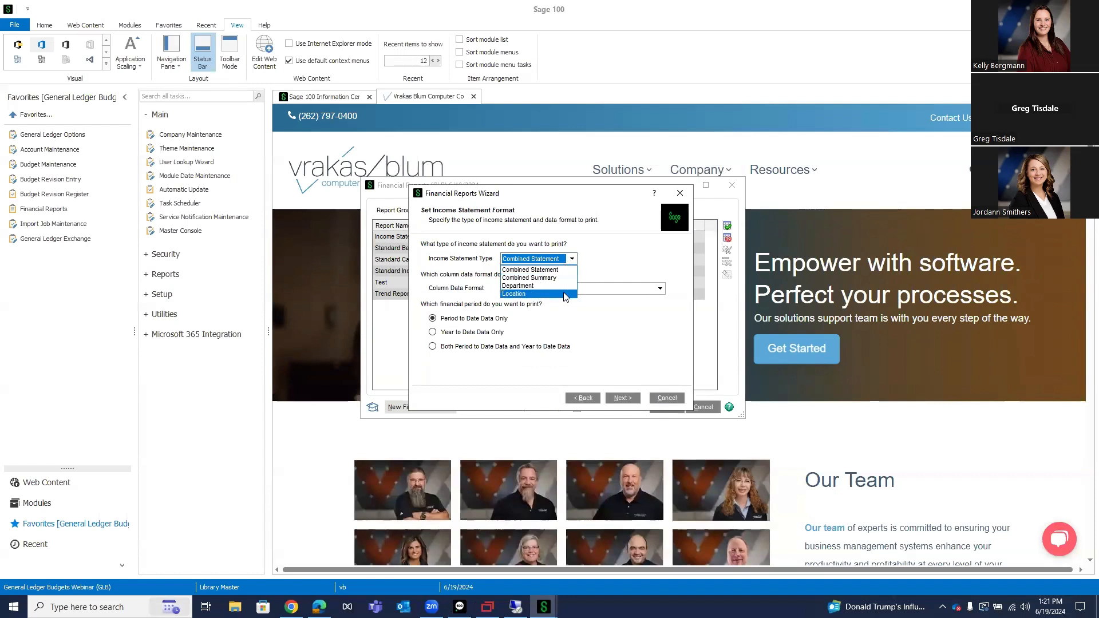
pyautogui.click(608, 271)
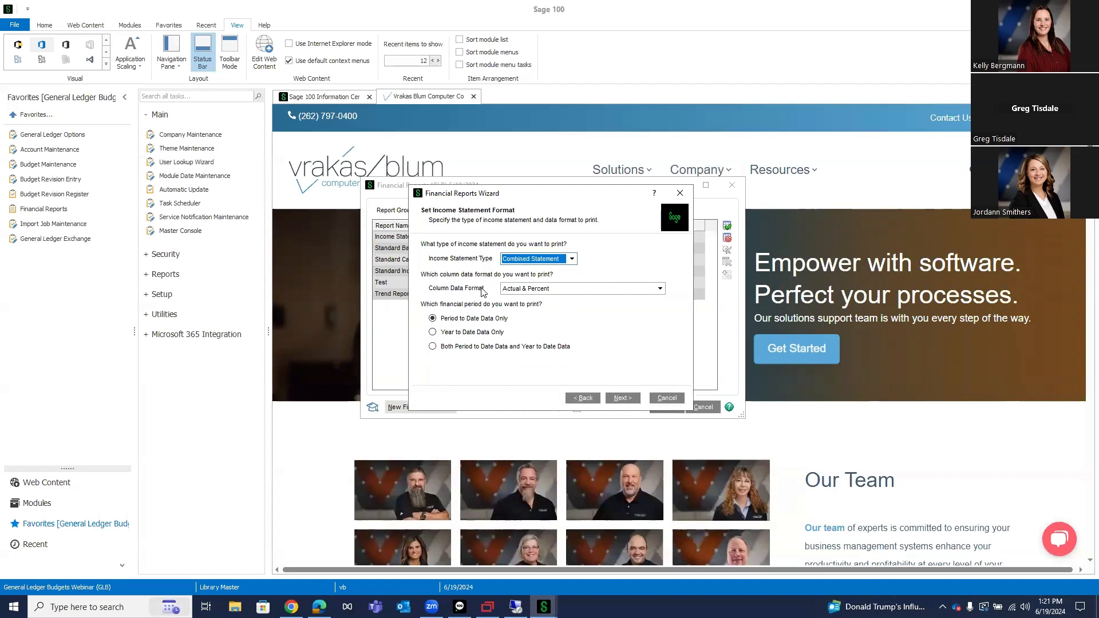
pyautogui.click(661, 290)
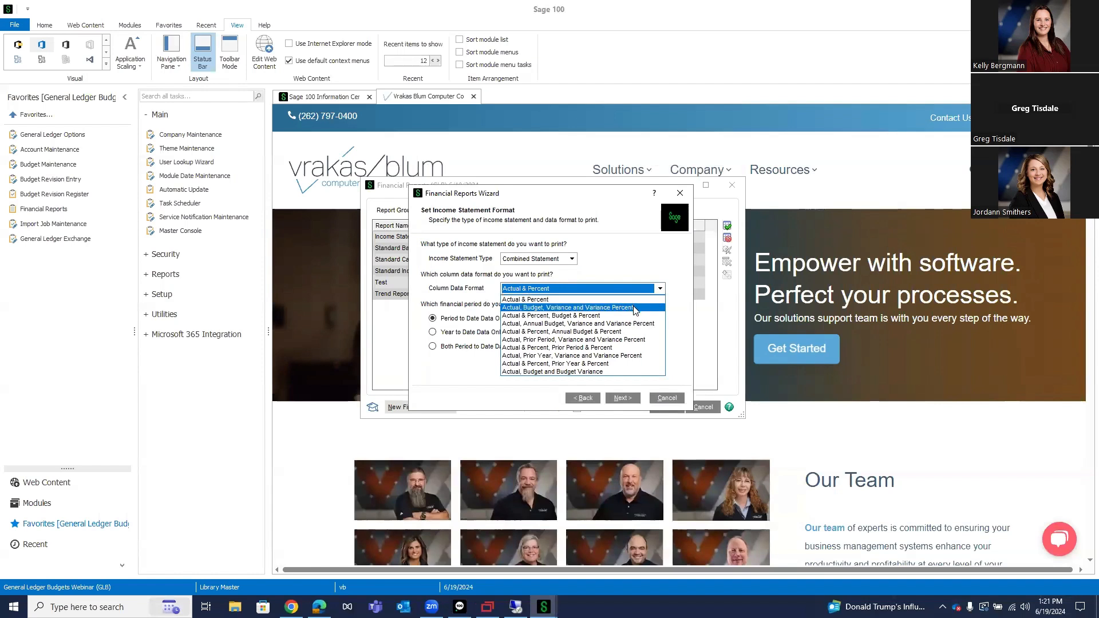
pyautogui.click(634, 308)
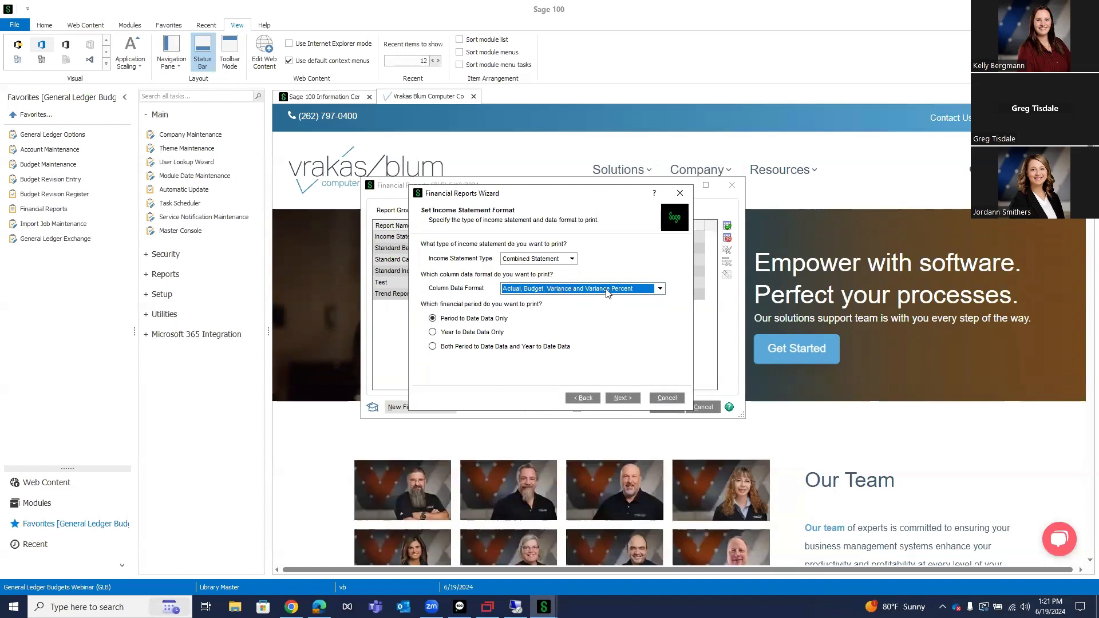
pyautogui.click(432, 347)
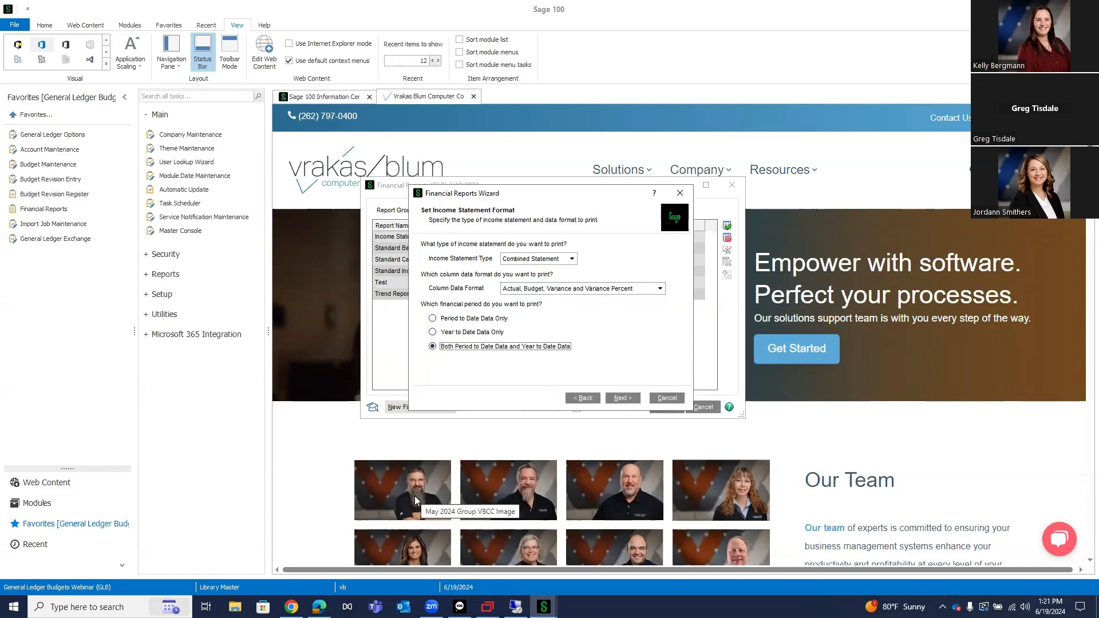
pyautogui.click(630, 400)
pyautogui.click(630, 399)
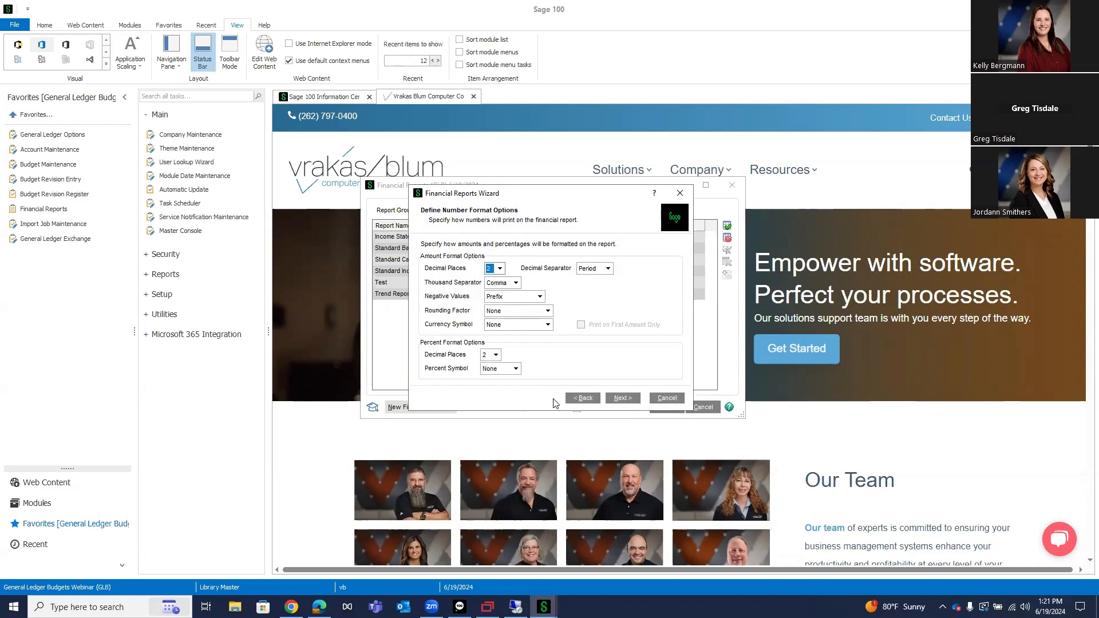
# Step: Keep the default number formats, base the report on the REVISED budget, print General Ledger account numbers, and continue to the footnote options
pyautogui.click(625, 404)
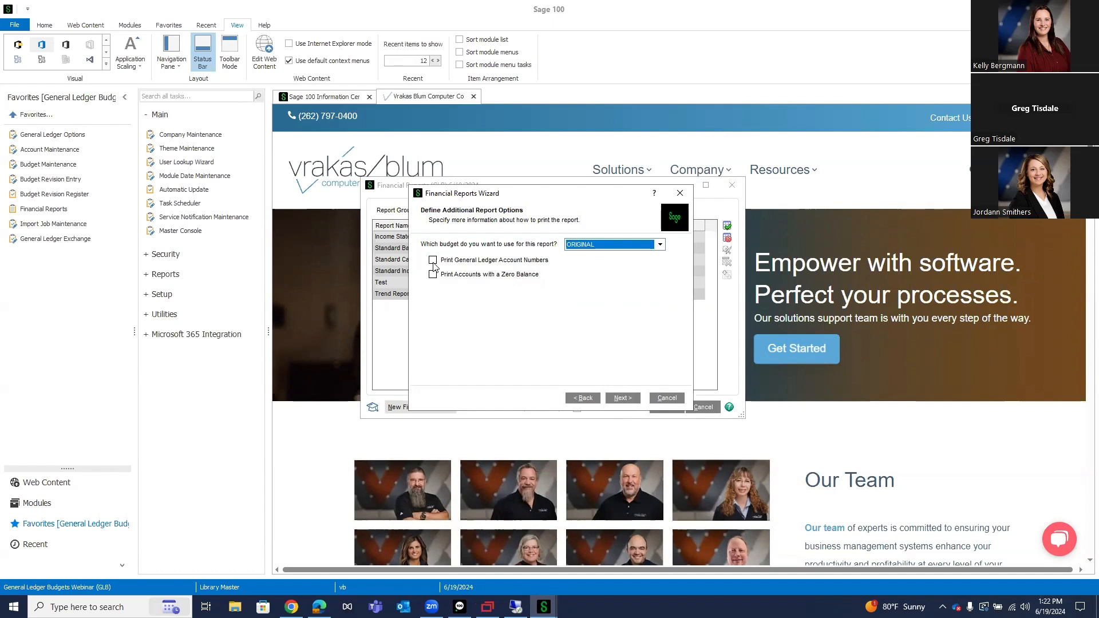
pyautogui.click(434, 262)
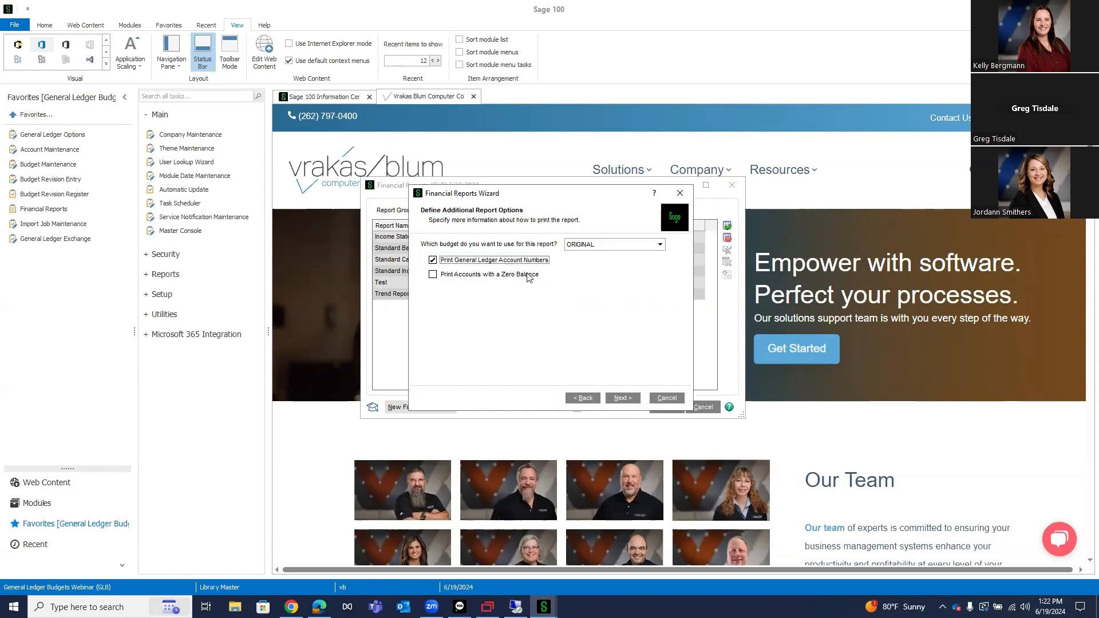
pyautogui.click(660, 245)
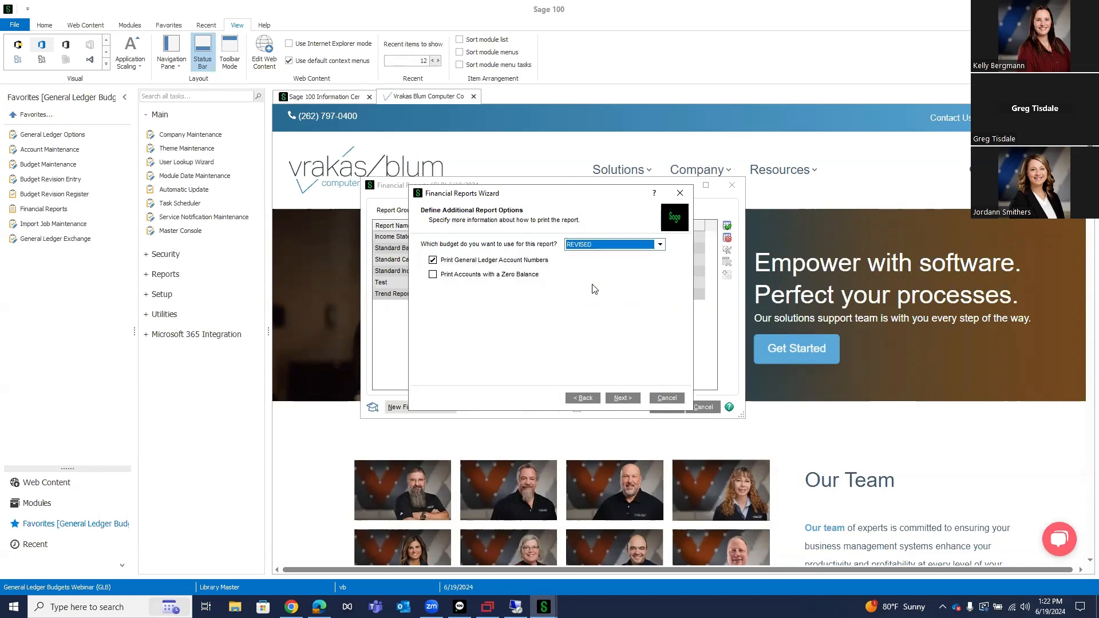
pyautogui.click(592, 280)
pyautogui.click(621, 399)
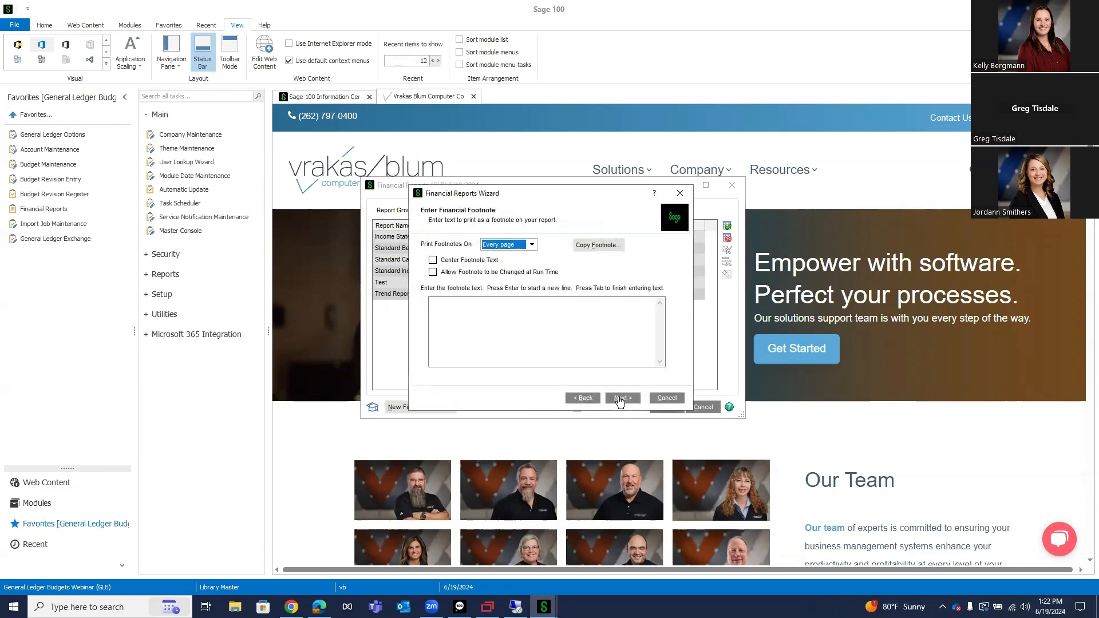
# Step: Leave the footnote blank, include all account ranges, and finish the wizard with the report set to print on completion
pyautogui.click(619, 399)
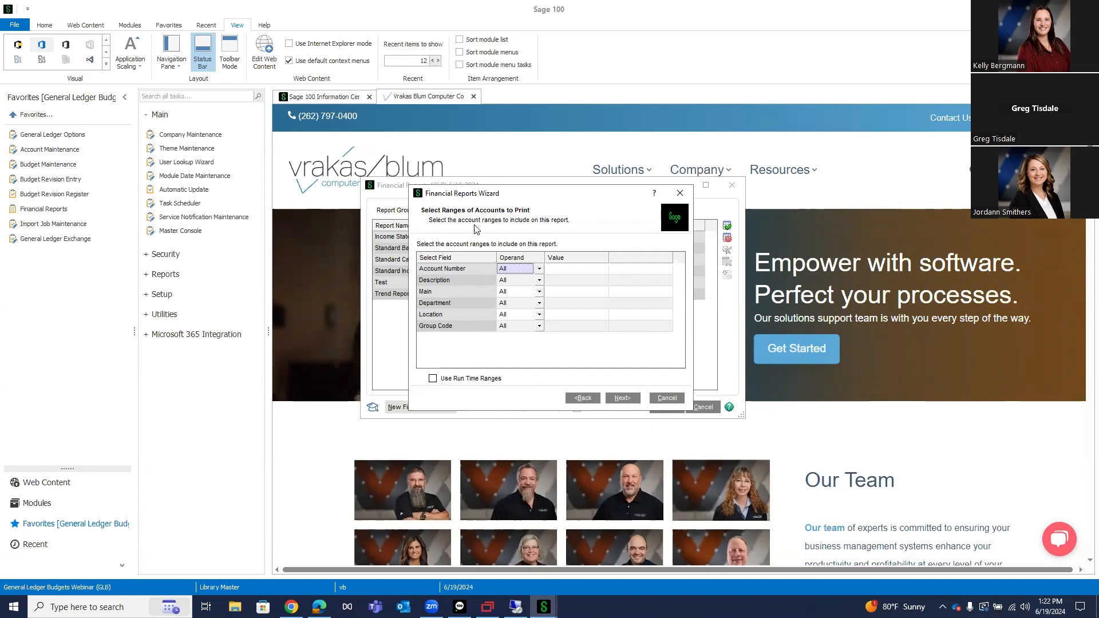
pyautogui.click(623, 398)
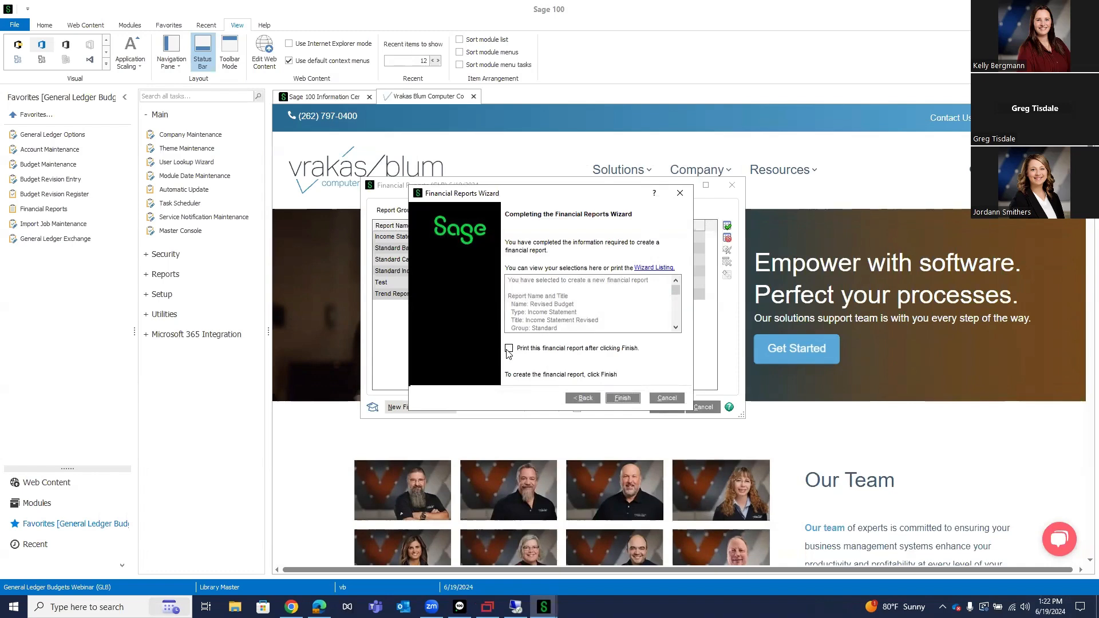
pyautogui.click(508, 349)
pyautogui.click(619, 399)
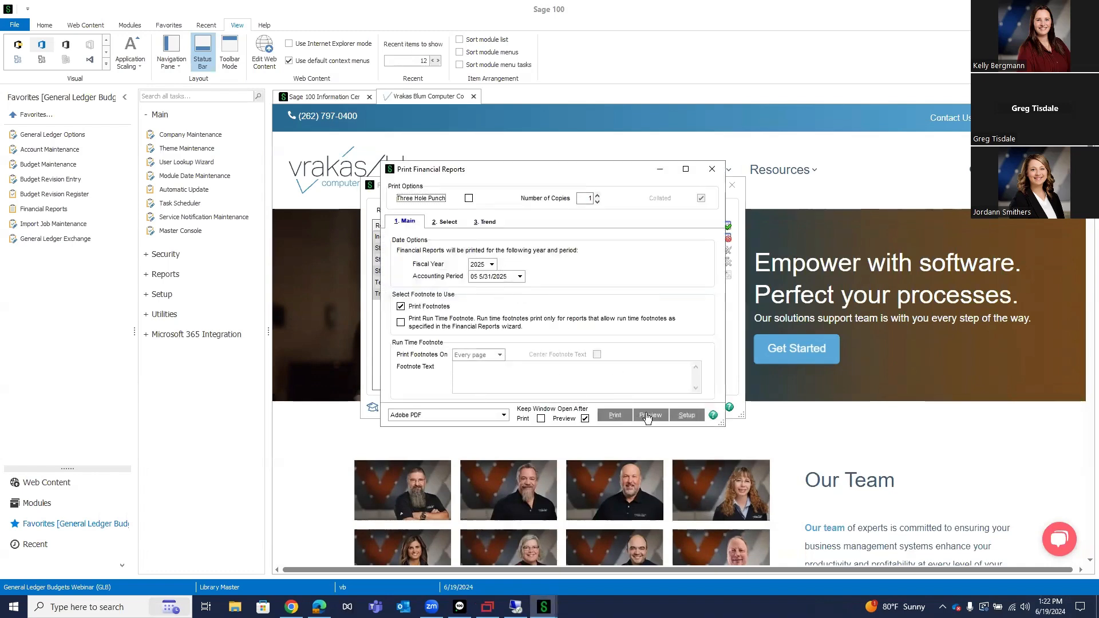
# Step: Preview the Income Statement Revised report for fiscal year 2025, period 05, and close the preview and the financial reports windows
pyautogui.click(653, 418)
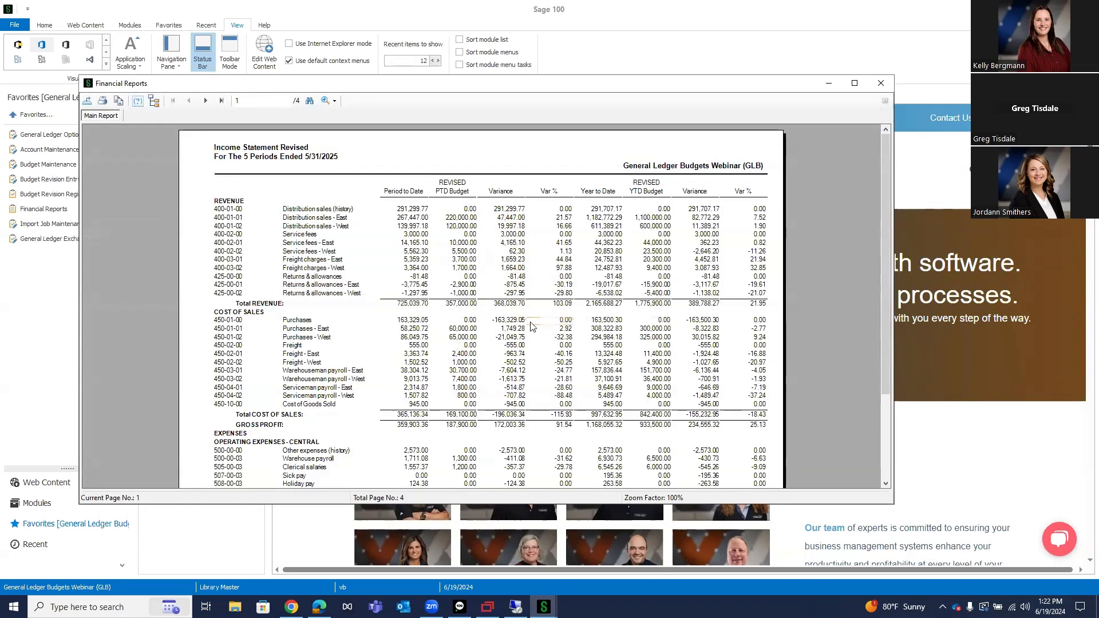
pyautogui.click(882, 83)
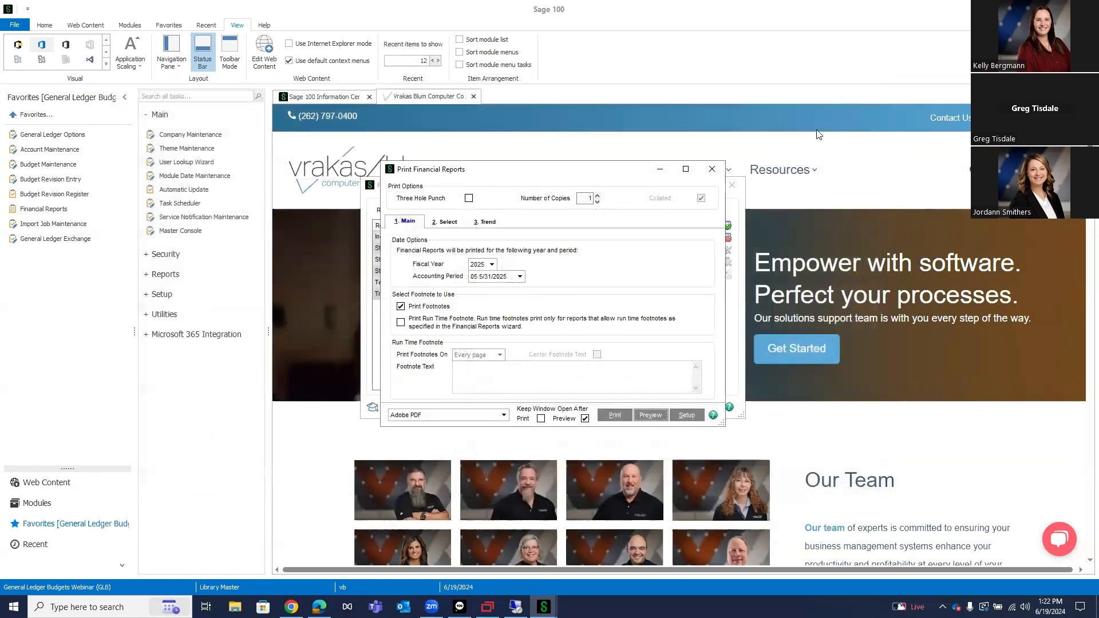
pyautogui.click(712, 169)
pyautogui.click(732, 185)
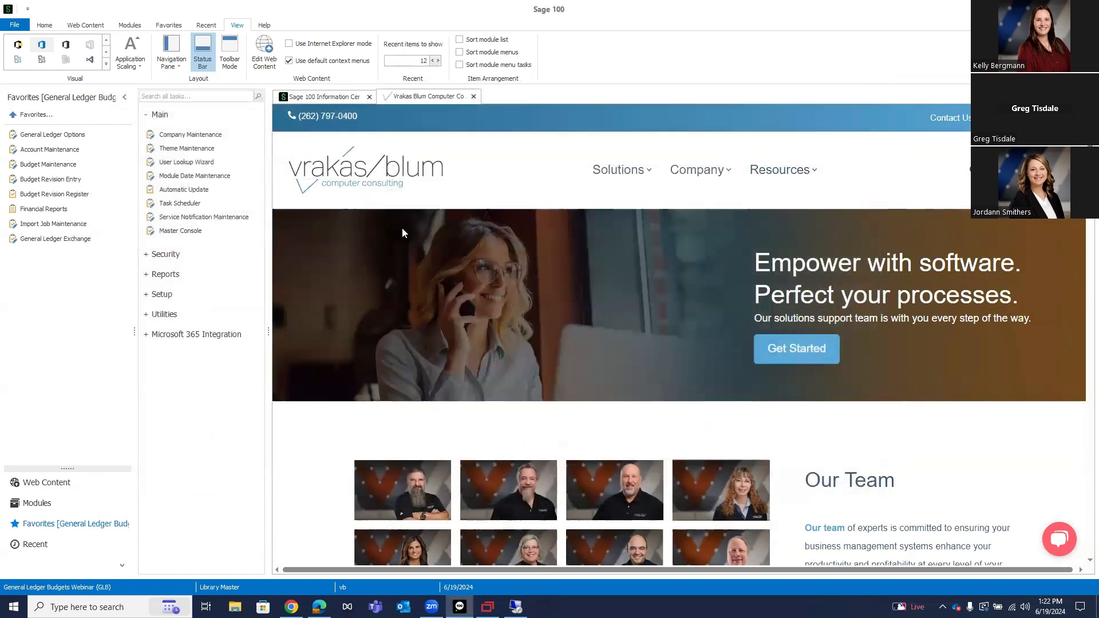
# Step: Open the GL BUDGET job in Import Job Maintenance
pyautogui.click(64, 230)
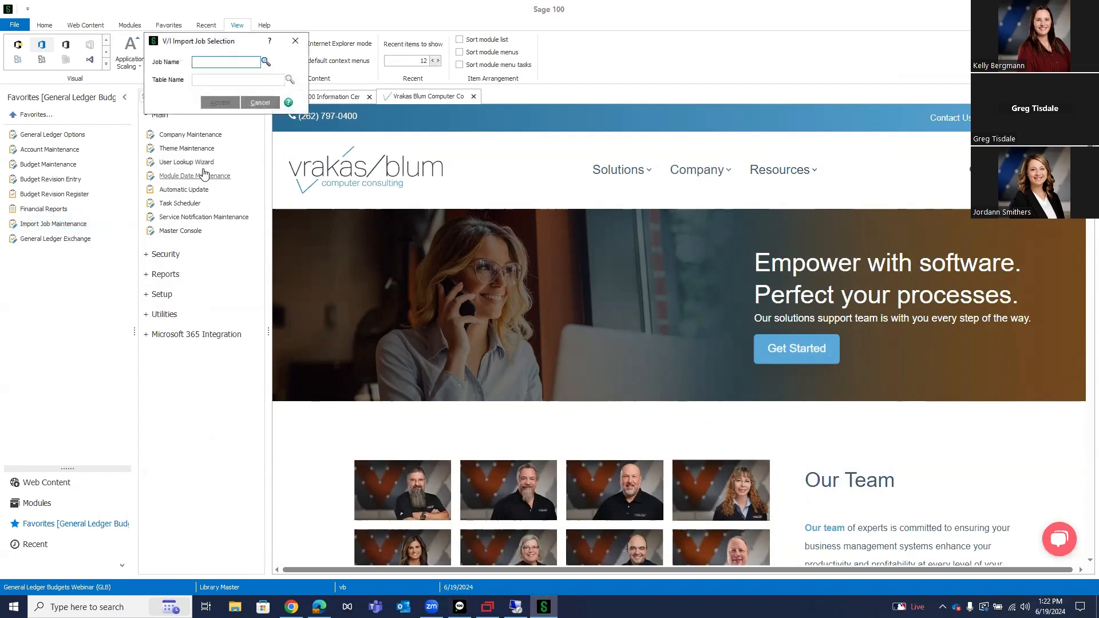
pyautogui.click(266, 62)
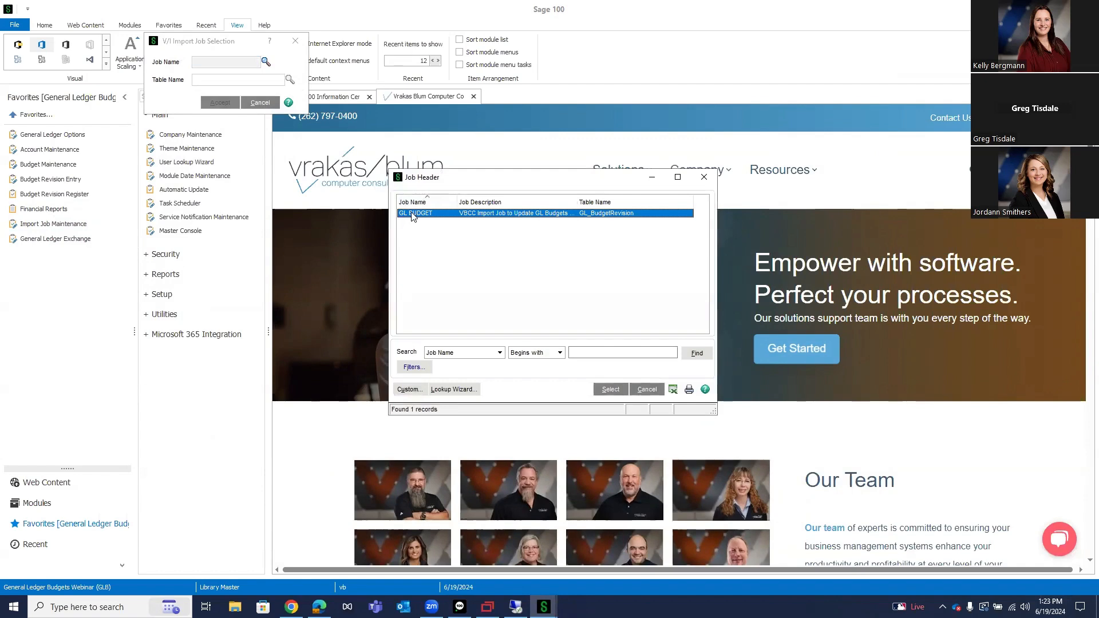
pyautogui.doubleClick(412, 214)
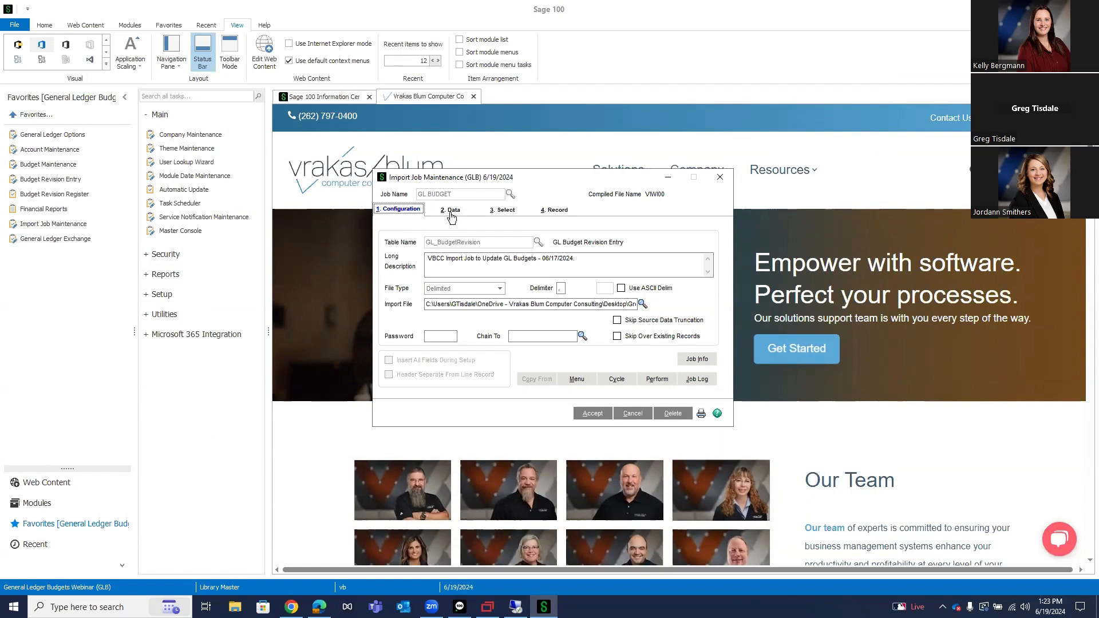
# Step: Examine the GL BUDGET job's import file path and its mapping of fiscal year, account, budget code and revised budget fields
pyautogui.click(445, 304)
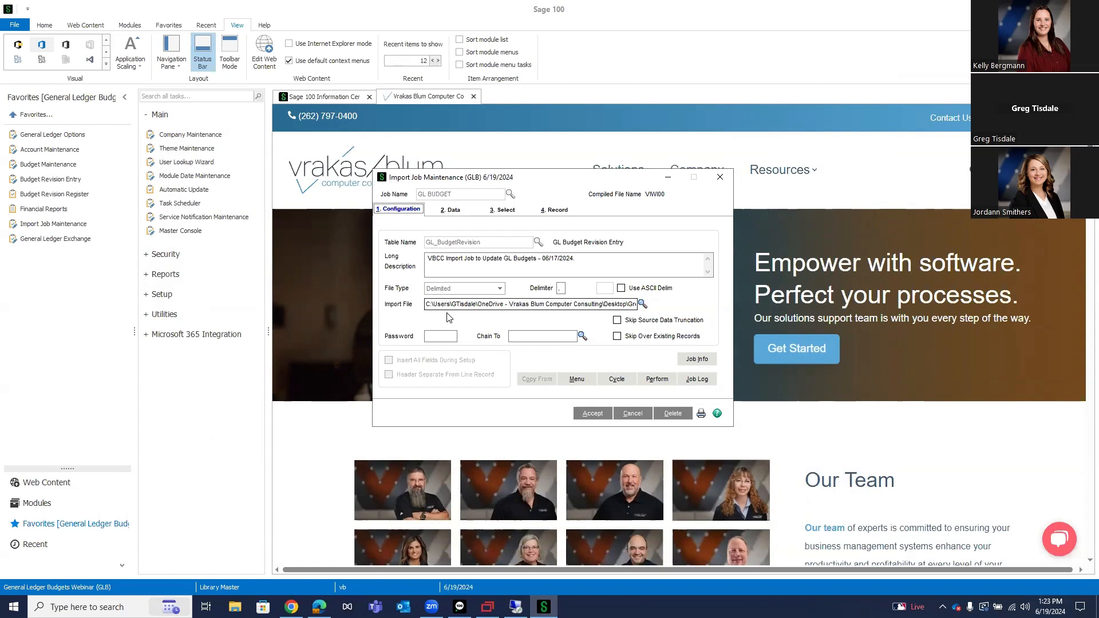
pyautogui.click(451, 210)
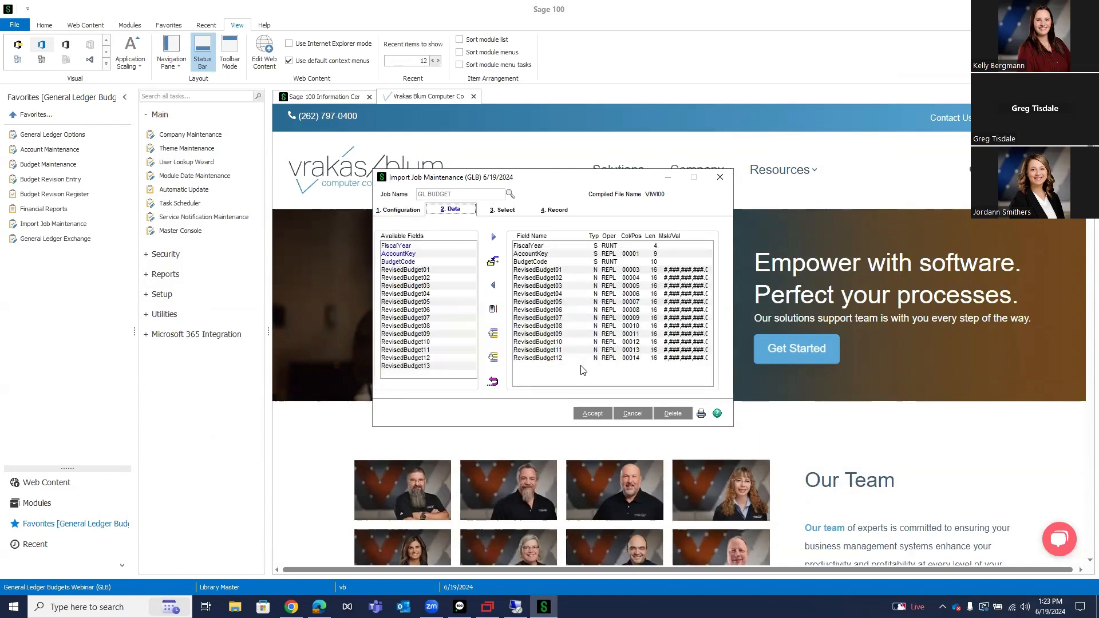
pyautogui.click(401, 211)
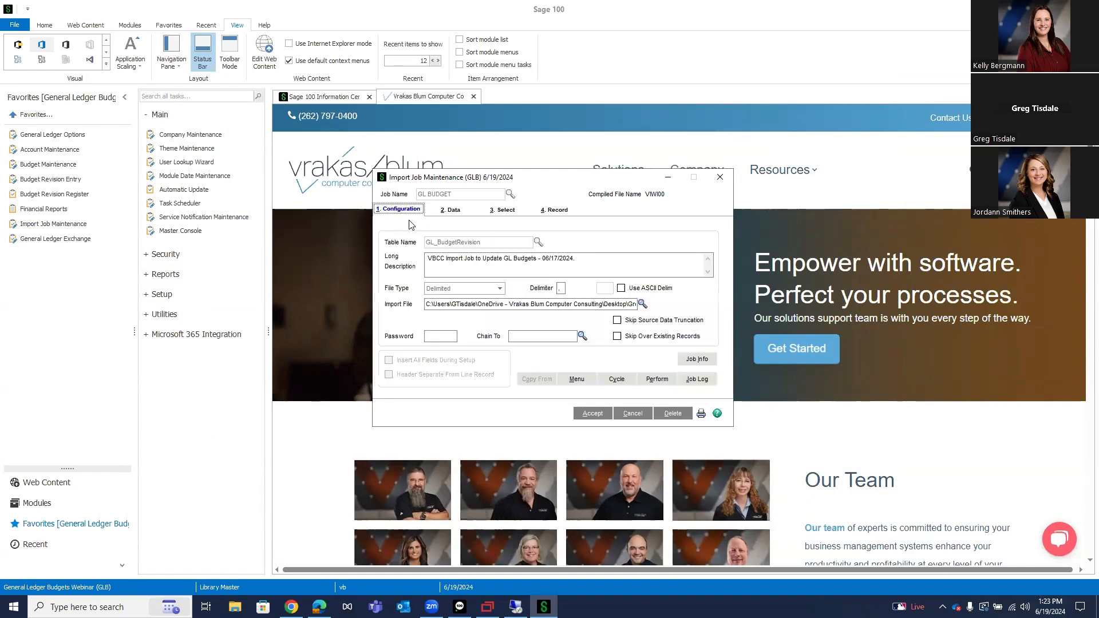
pyautogui.click(510, 304)
pyautogui.click(472, 307)
# Step: Accept the import job, agree to execute it, and enter 2025 as the fiscal year and Revised as the budget code
pyautogui.click(591, 414)
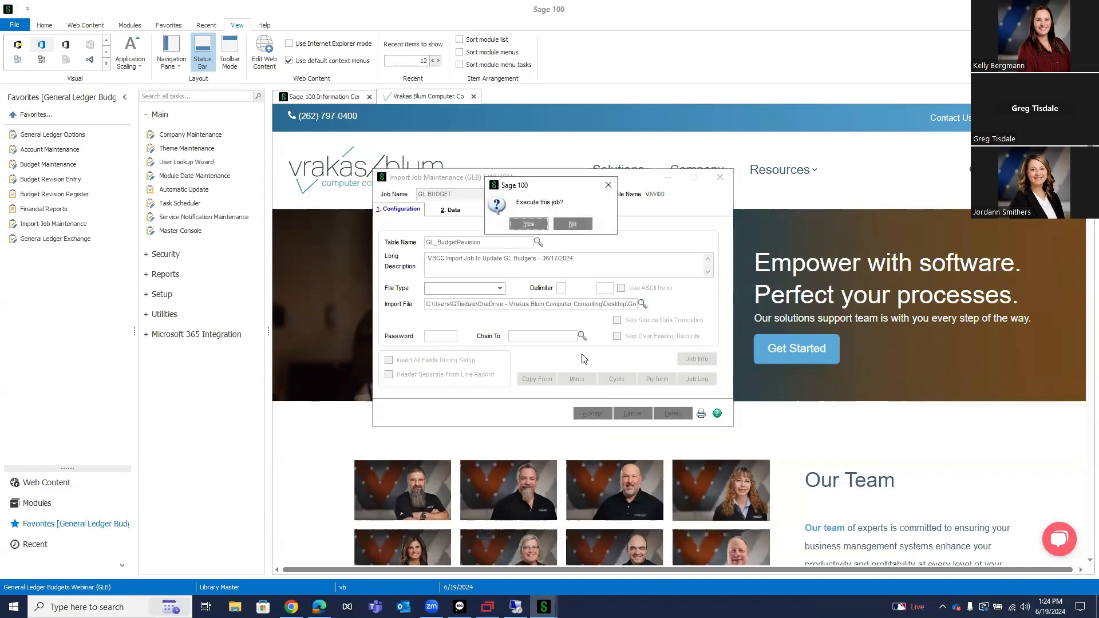
pyautogui.click(524, 224)
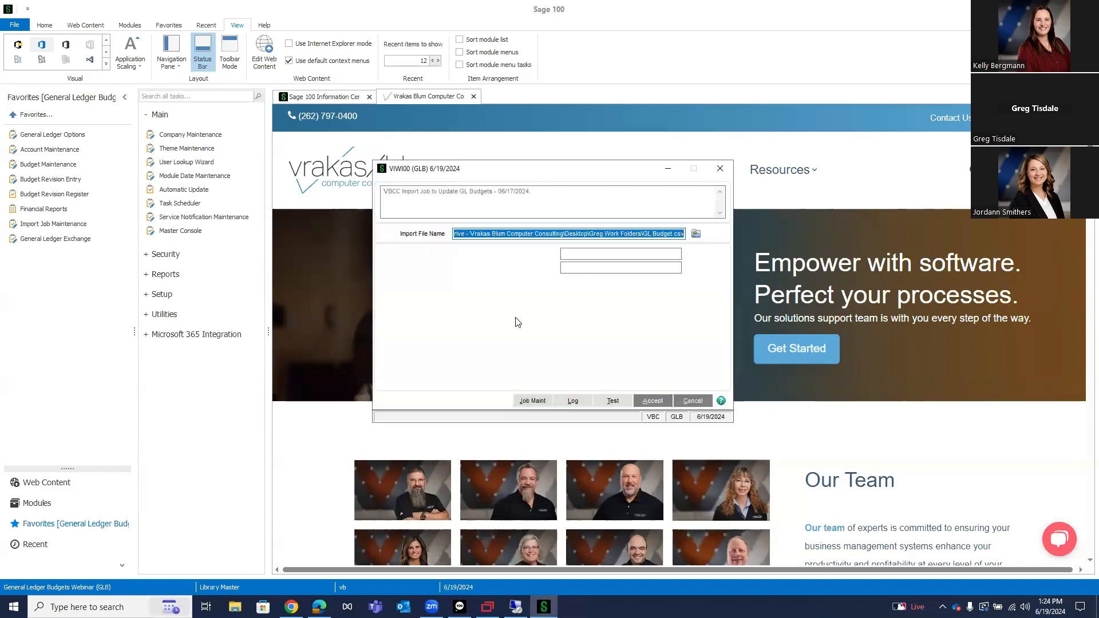
pyautogui.click(576, 257)
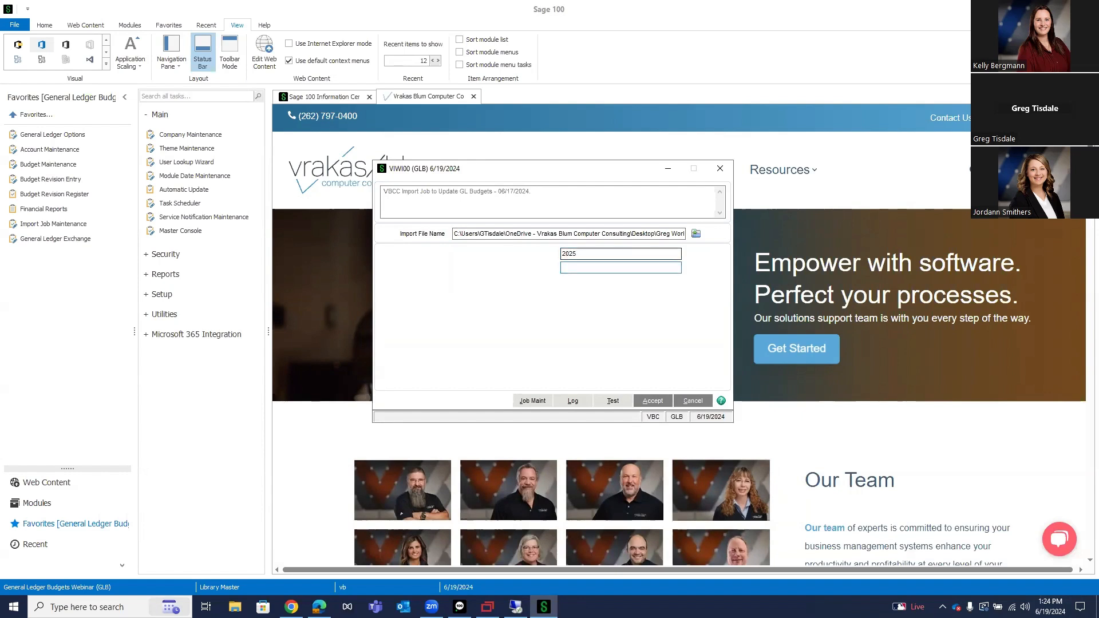
pyautogui.write('Revid')
pyautogui.press('Tab')
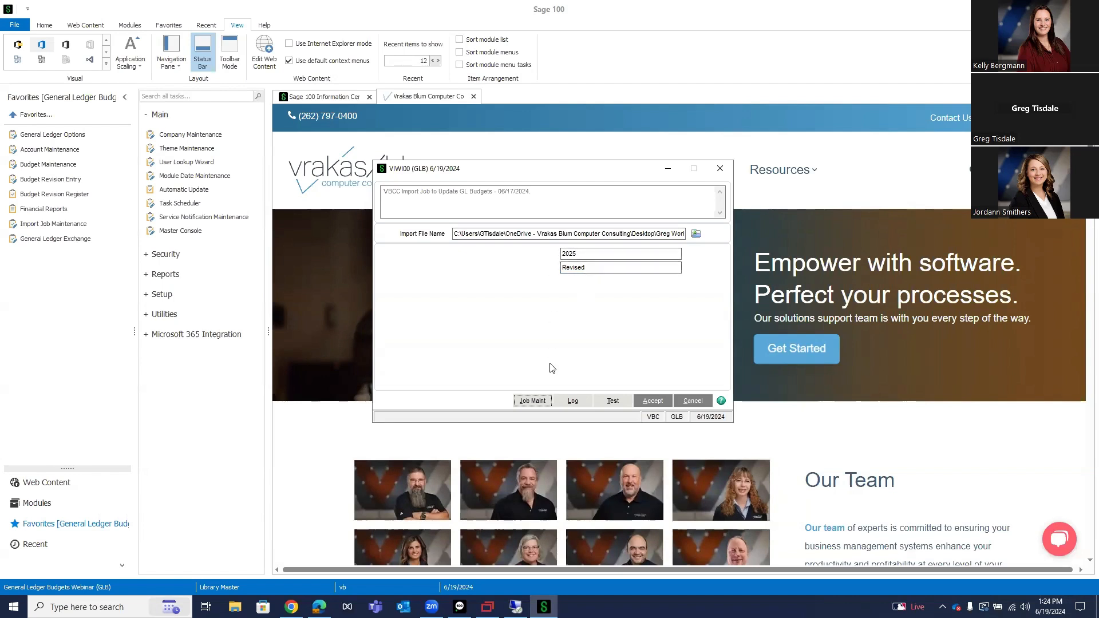
# Step: Test the budget import on all records and view its job log
pyautogui.click(611, 403)
pyautogui.click(565, 305)
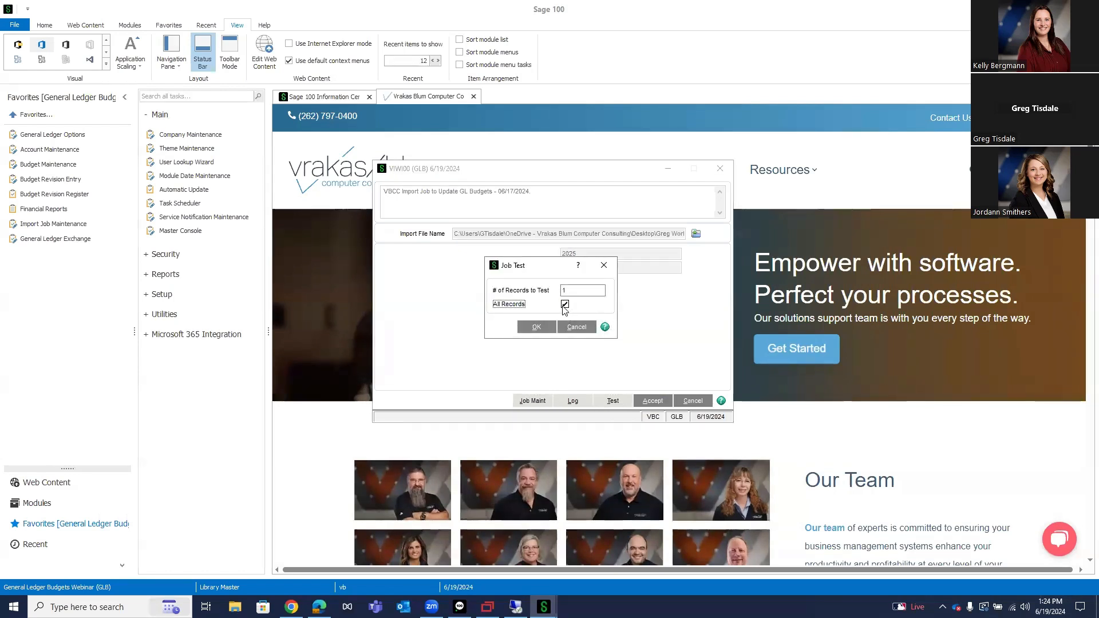
pyautogui.click(536, 327)
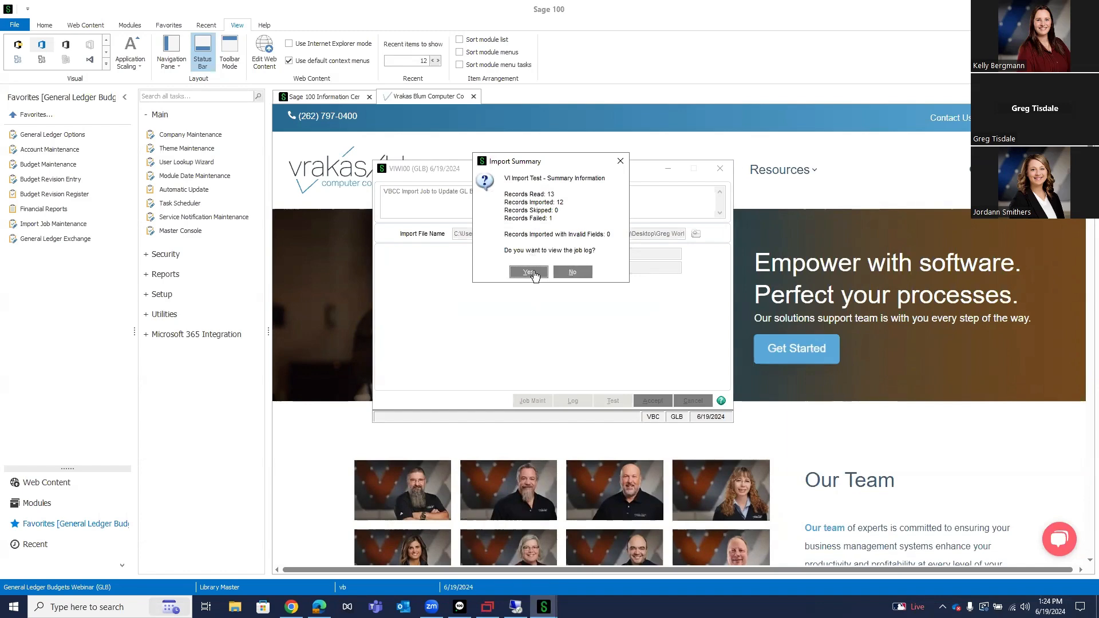
pyautogui.click(528, 272)
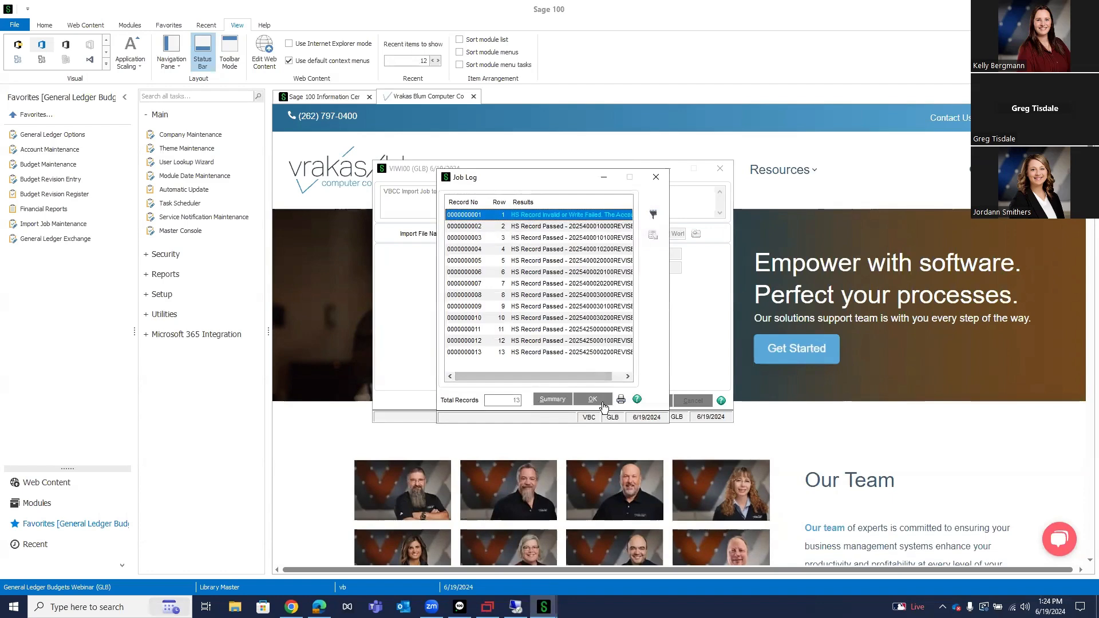
# Step: View the Job Log Report options for GL BUDGET, and close them along with the job log and the import window
pyautogui.click(621, 399)
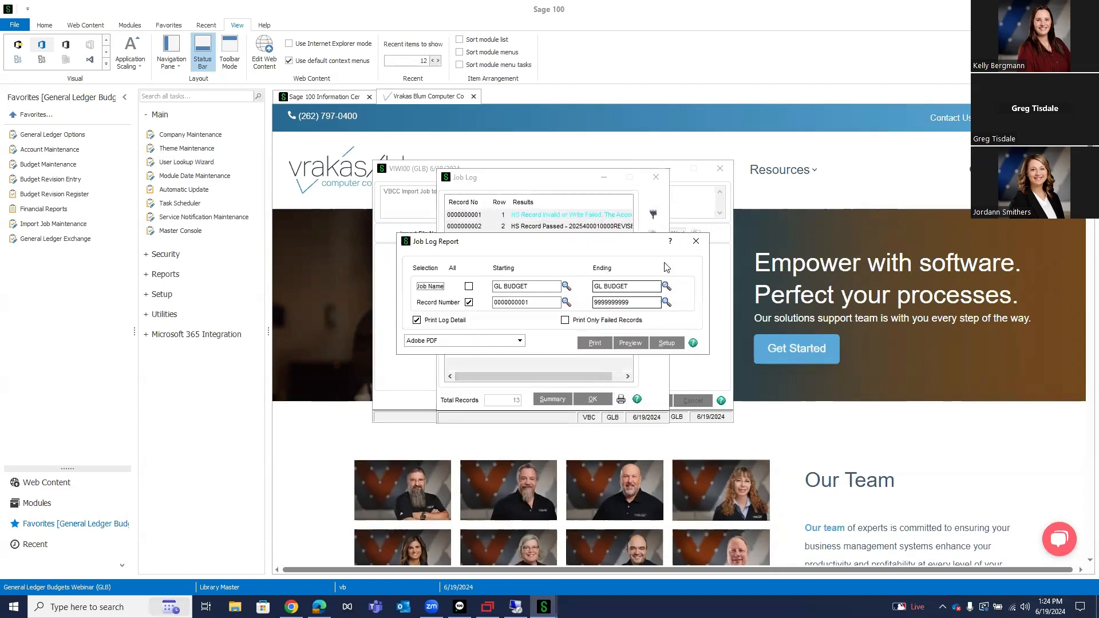
pyautogui.click(696, 241)
pyautogui.click(593, 399)
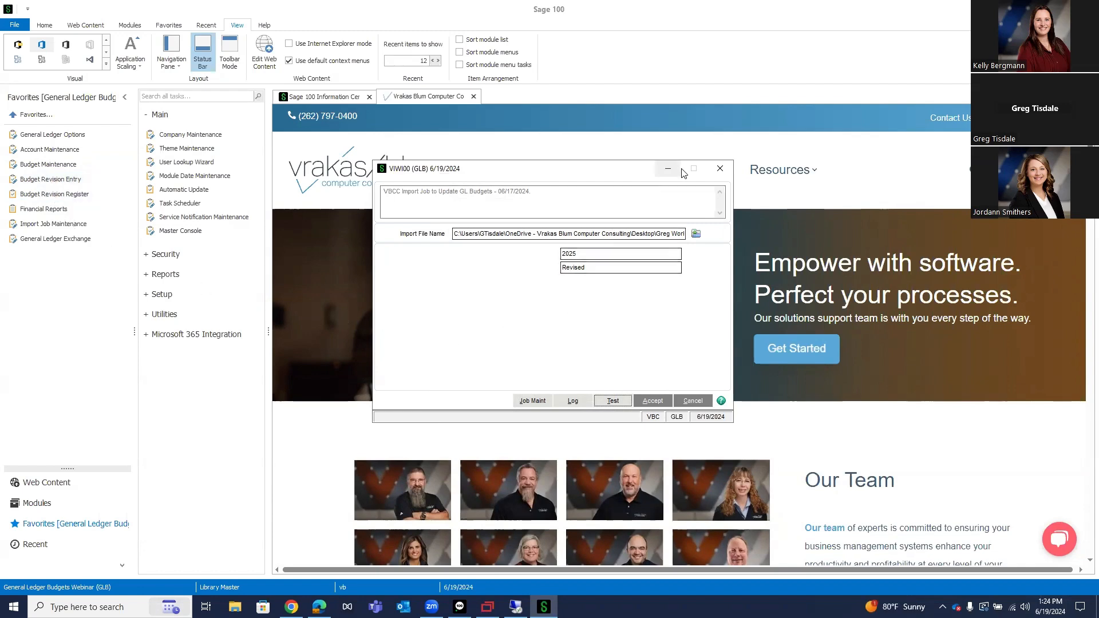
pyautogui.click(720, 168)
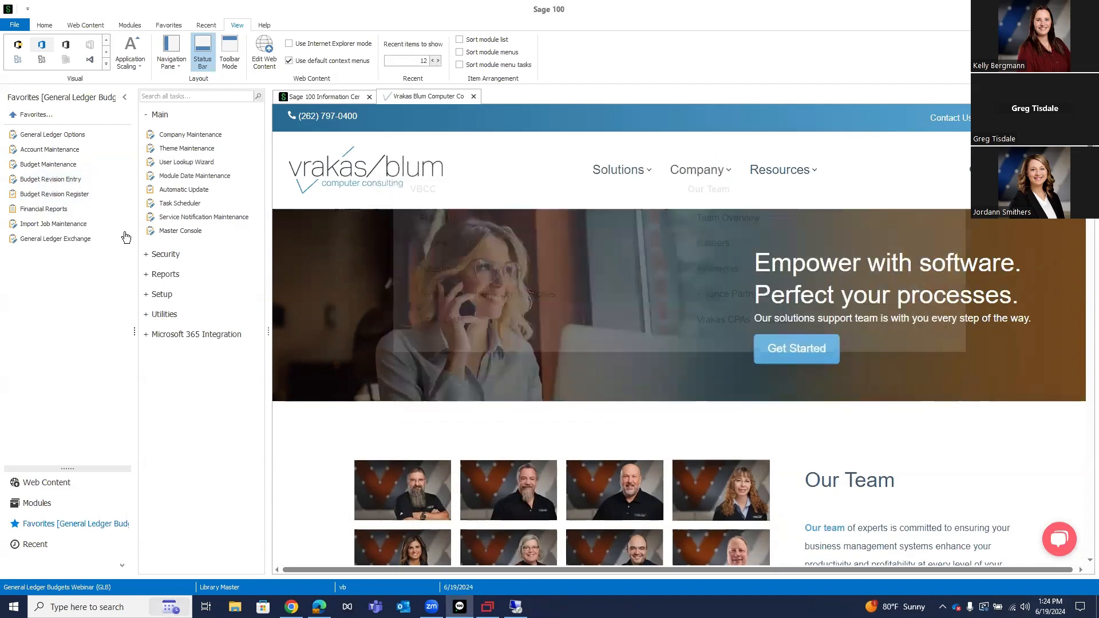
# Step: View the Budget Import setting in General Ledger Exchange and close the window
pyautogui.click(49, 239)
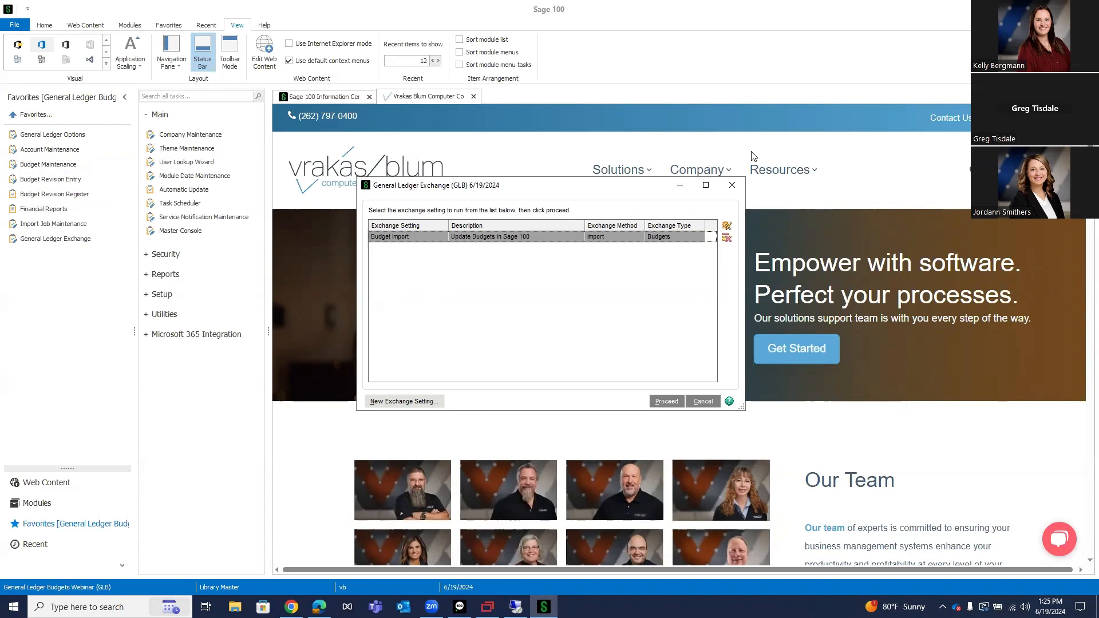
pyautogui.click(732, 185)
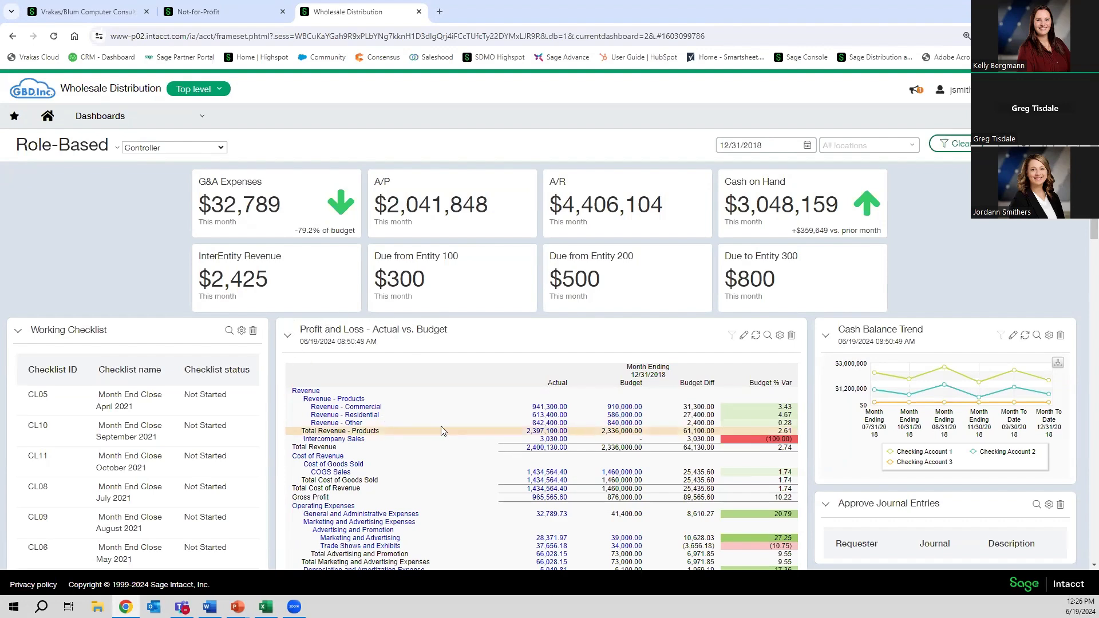
# Step: Examine the Profit and Loss - Actual vs. Budget component on the Controller dashboard in Sage Intacct
pyautogui.scroll(-2, 318, 321)
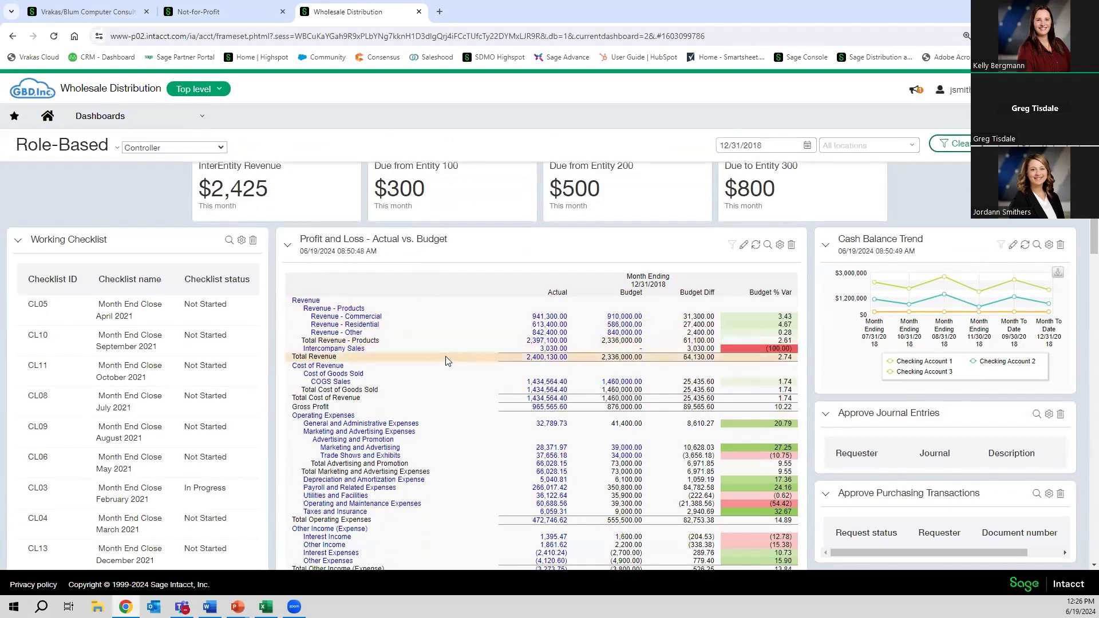
pyautogui.scroll(2, 444, 338)
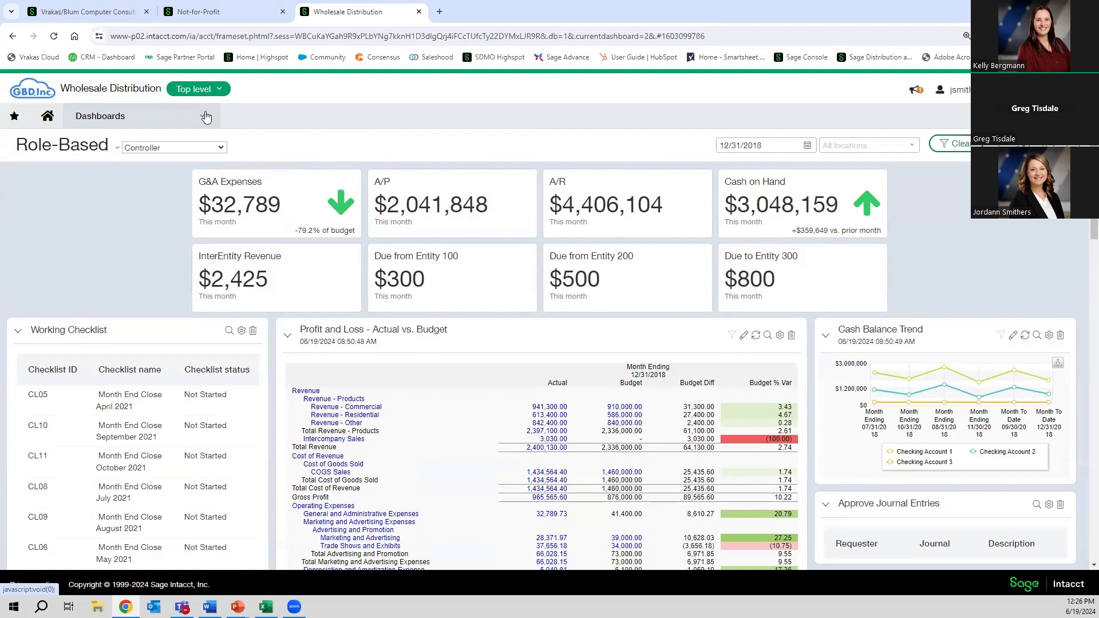
# Step: Run the favorited Profit and Loss - Actual vs. Budget report with the Accrual method as of 12/31/2018
pyautogui.click(206, 117)
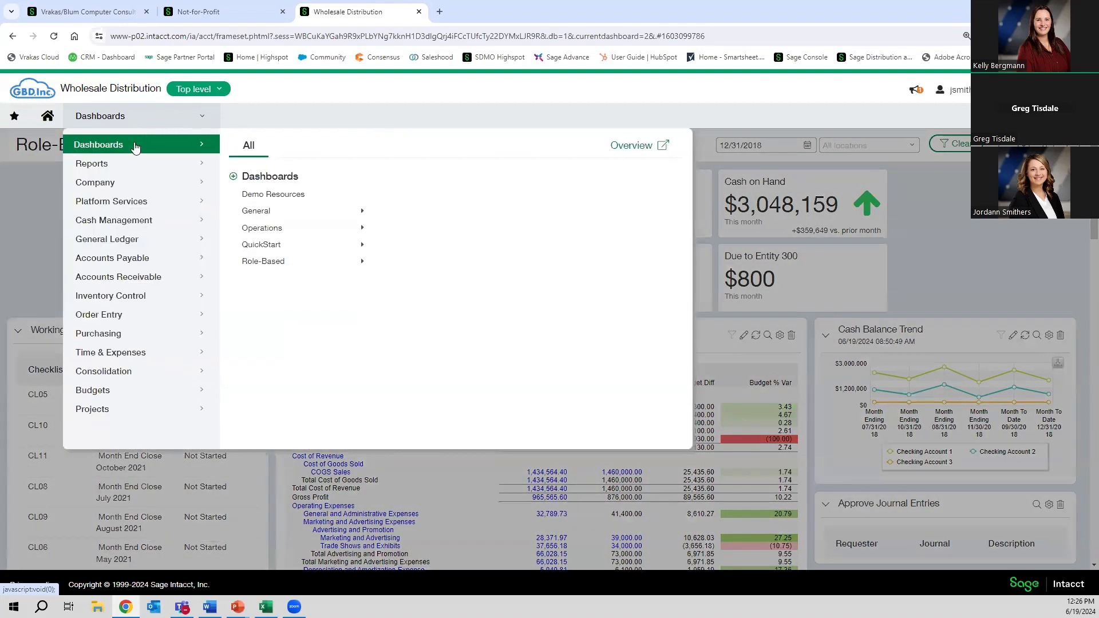
pyautogui.click(92, 164)
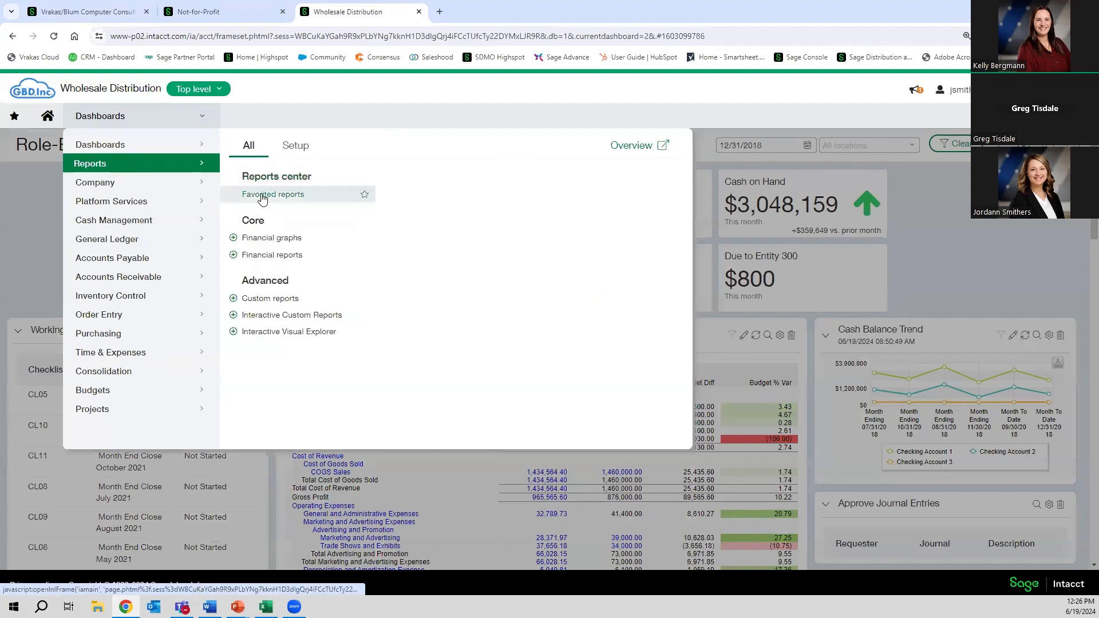
pyautogui.click(274, 194)
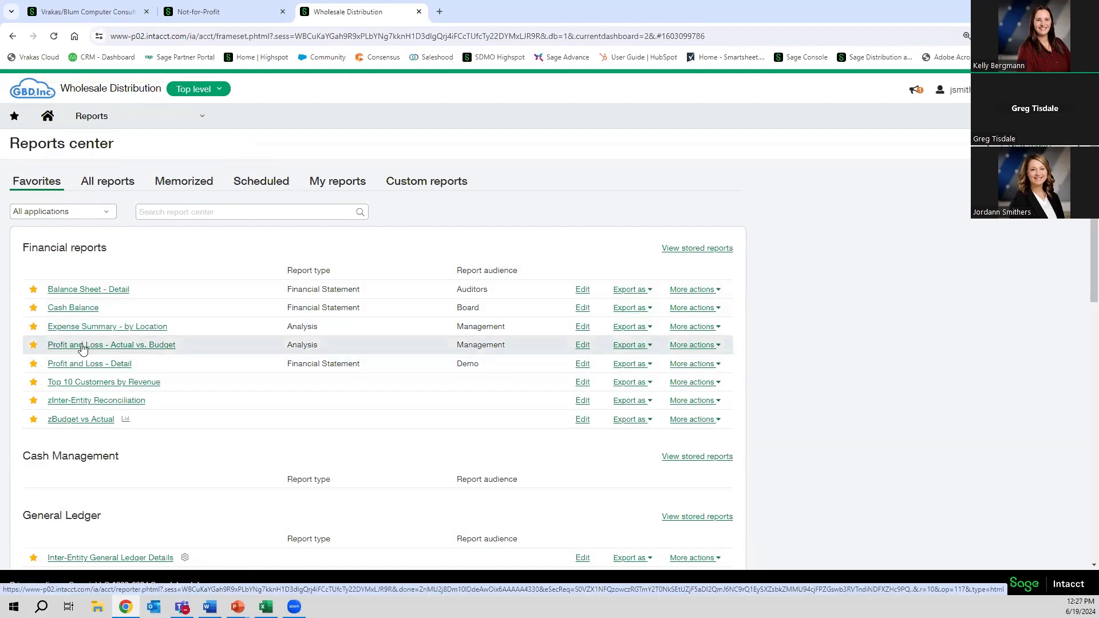
pyautogui.click(159, 346)
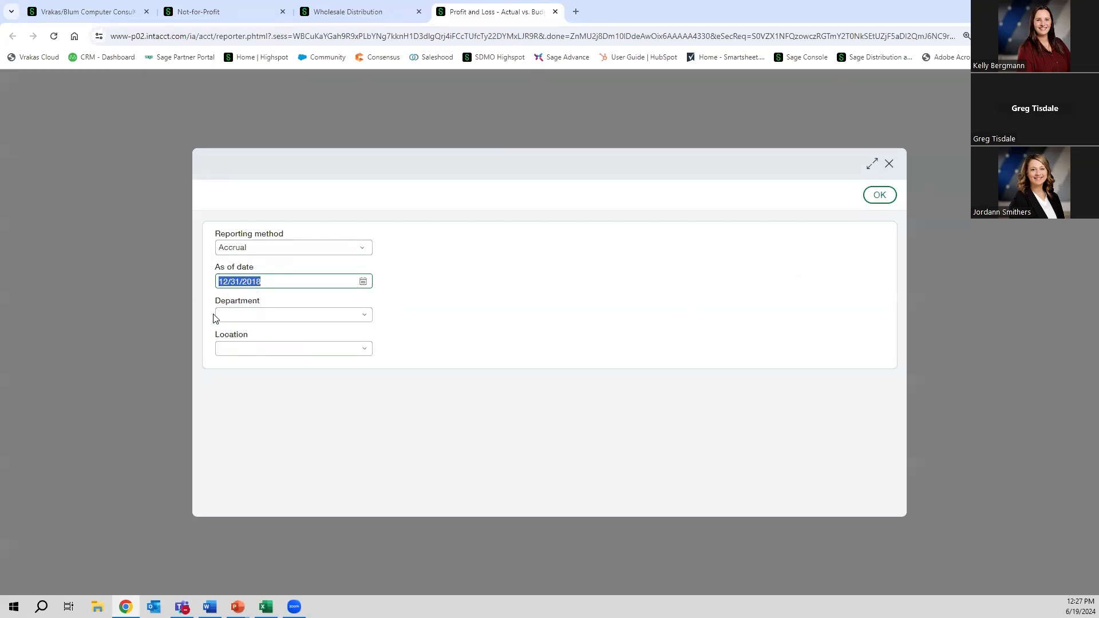
pyautogui.click(879, 196)
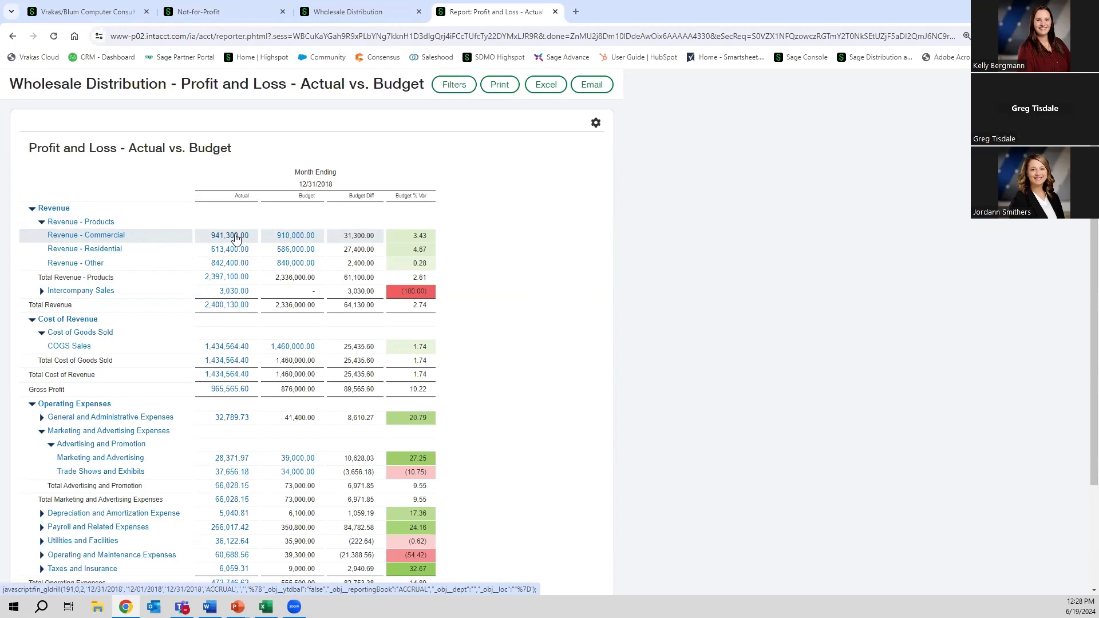
# Step: View the General Ledger report behind the Revenue - Commercial actual amount in an enlarged window, and close it
pyautogui.click(235, 239)
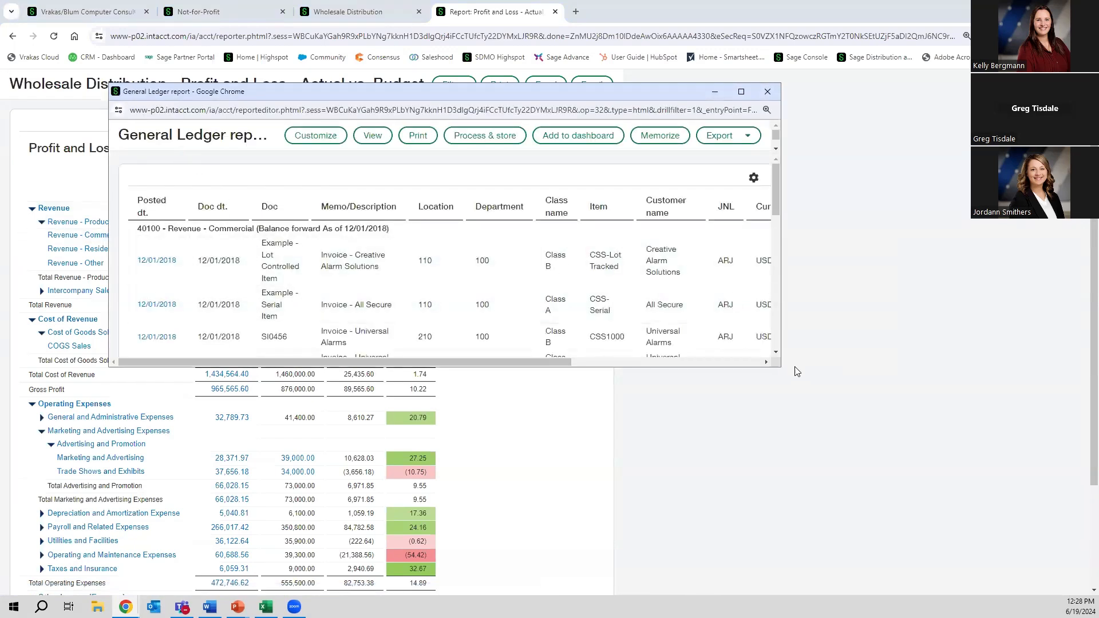
pyautogui.moveTo(780, 365); pyautogui.dragTo(904, 559)
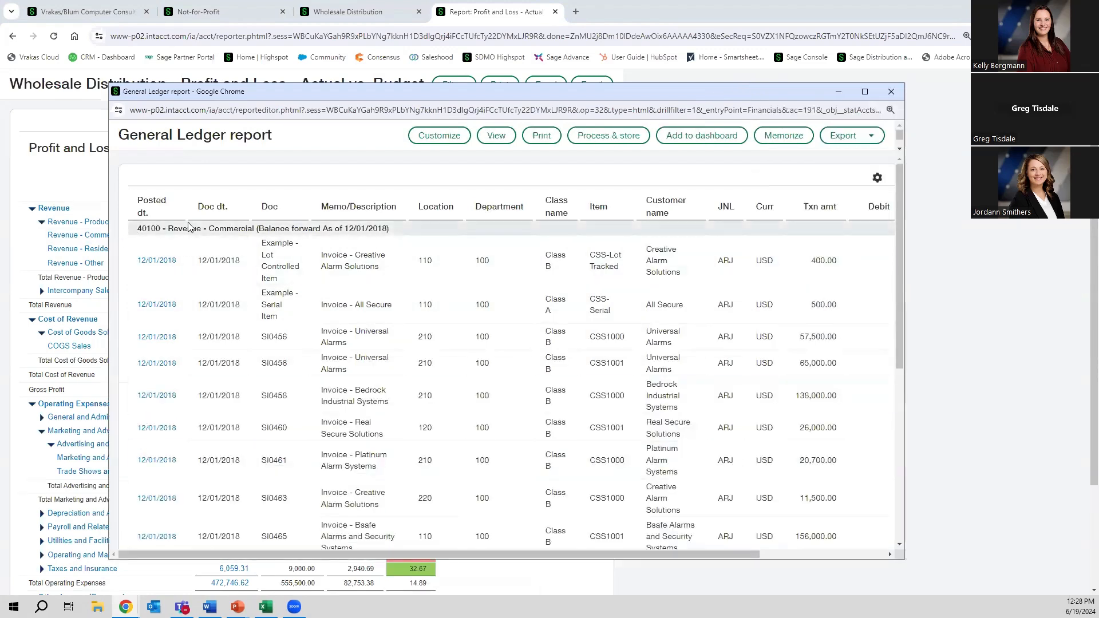
pyautogui.click(895, 92)
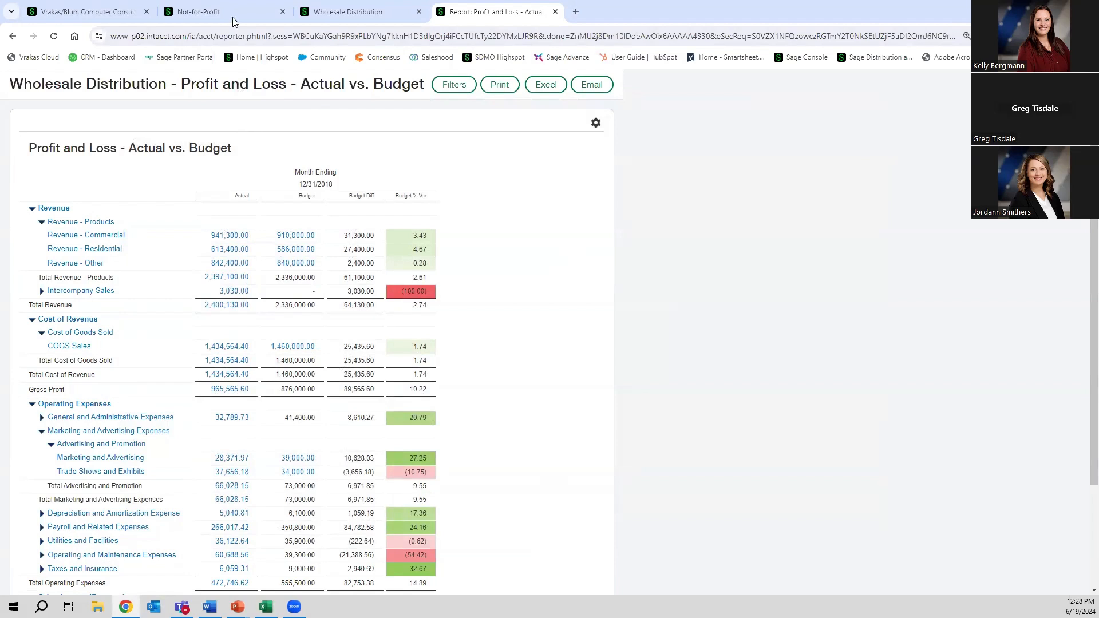
# Step: Open the favorited zBudget vs Actual graph for Wholesale Distribution and examine its Actual and Master Budget columns and data table
pyautogui.click(348, 11)
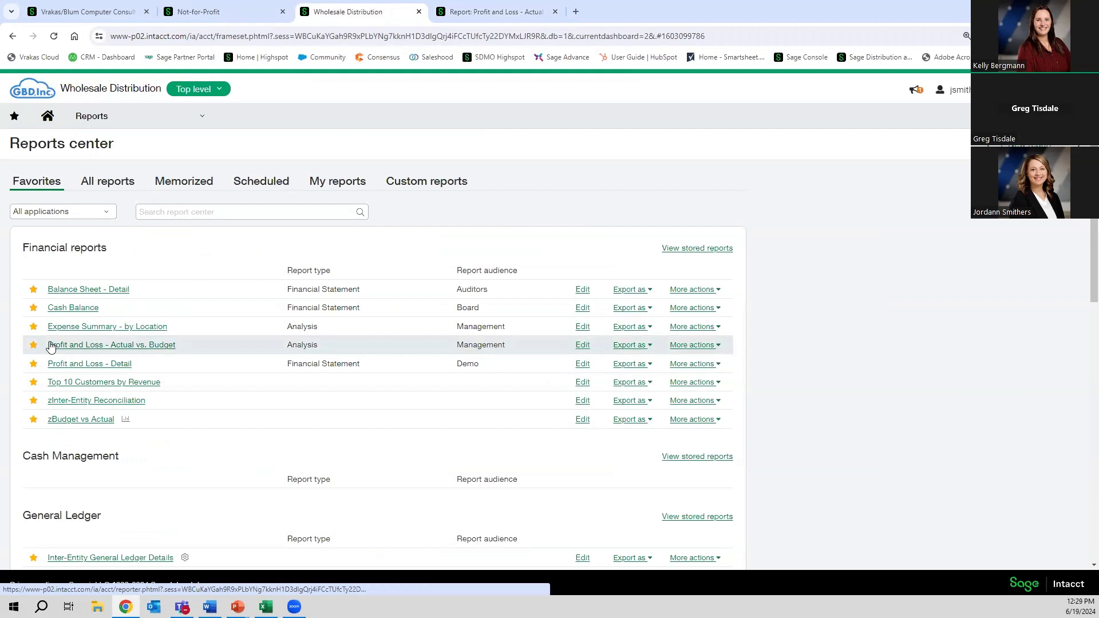
pyautogui.click(94, 422)
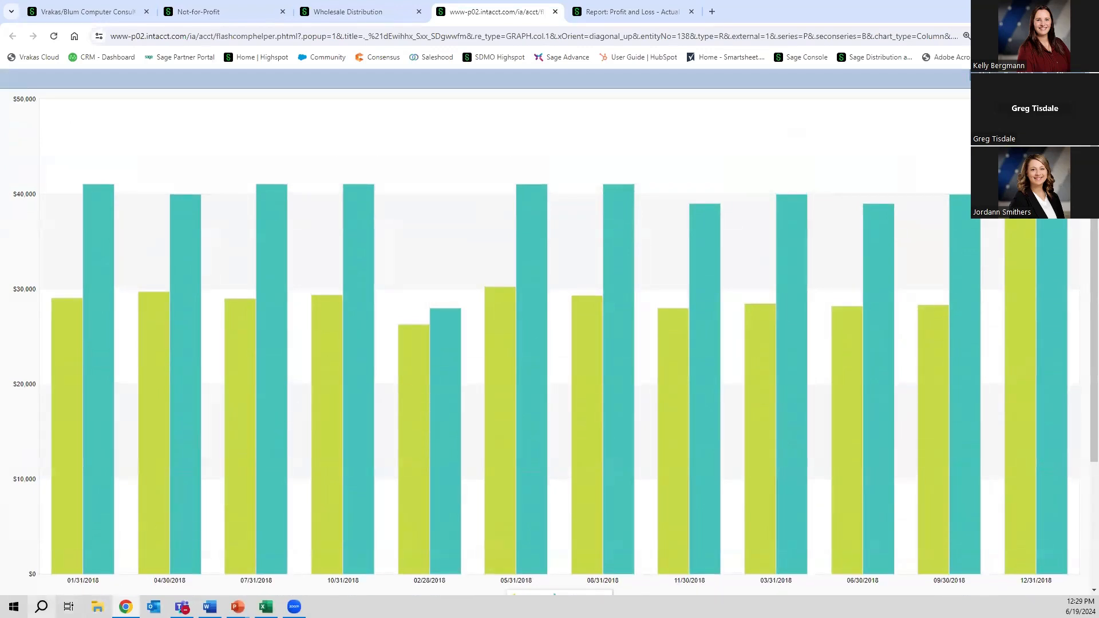
pyautogui.scroll(-1, 72, 567)
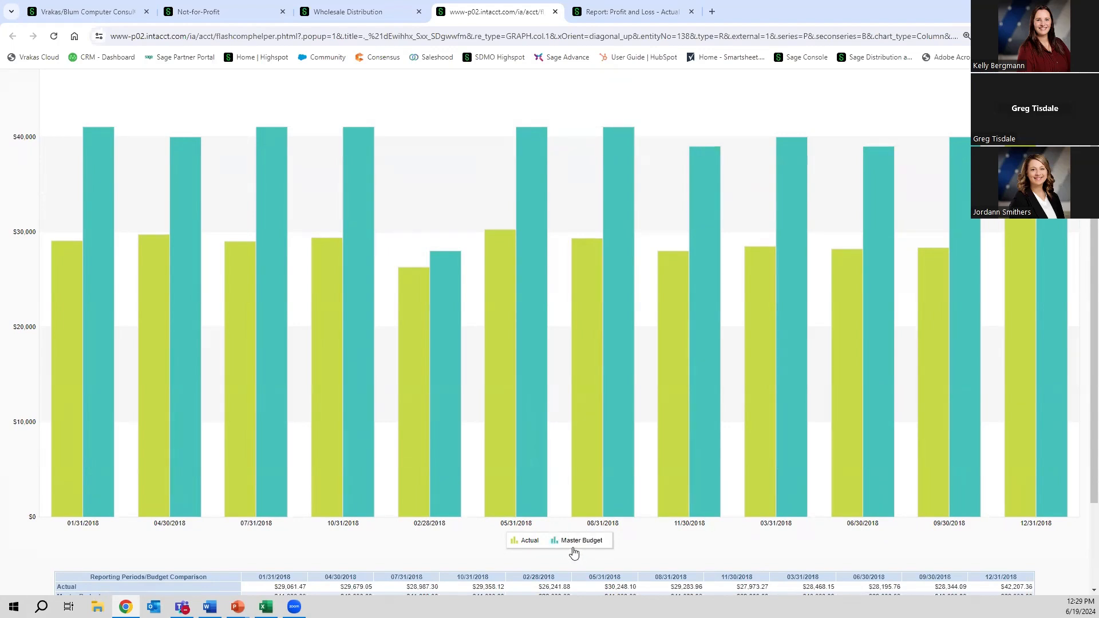
pyautogui.moveTo(64, 303)
pyautogui.moveTo(419, 280)
pyautogui.scroll(-3, 452, 533)
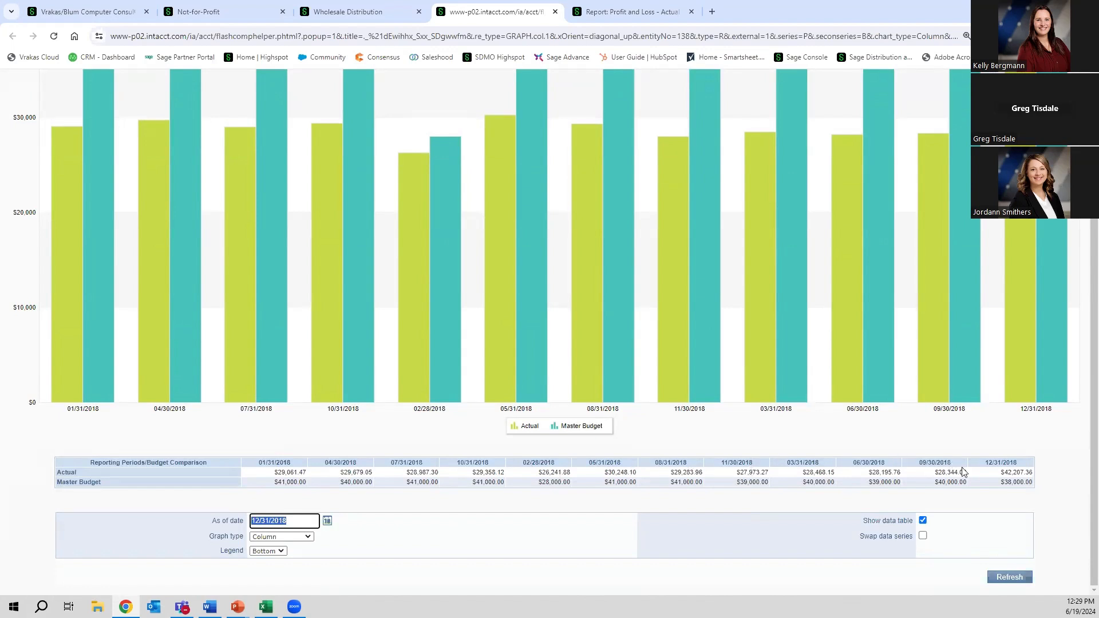
pyautogui.scroll(3, 1019, 469)
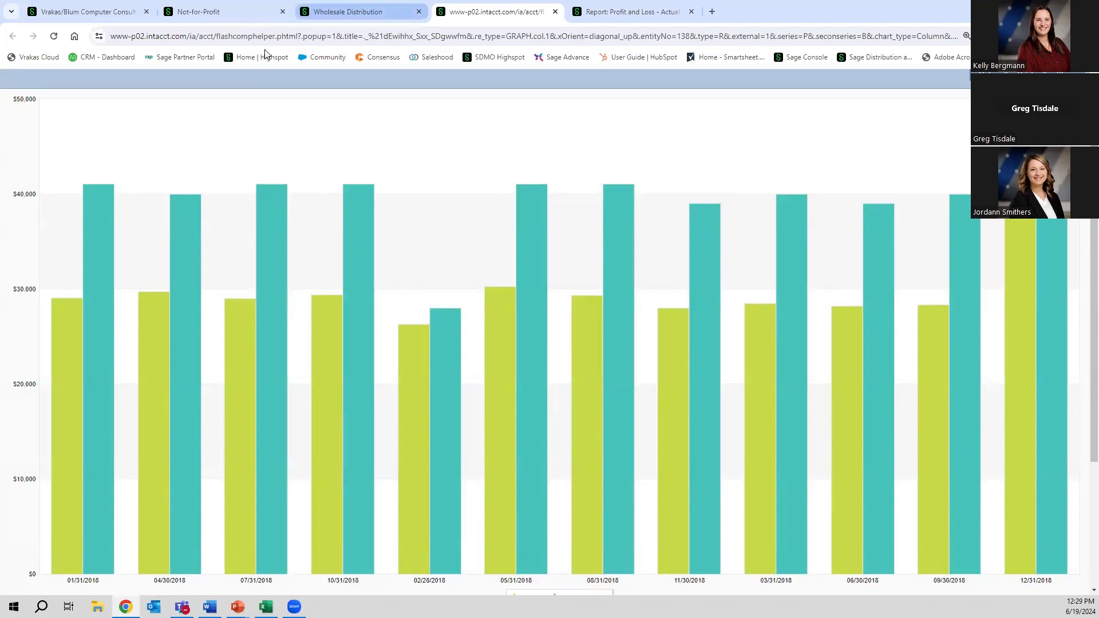
# Step: Run the Not-for-Profit Statement of Functional Expenses - Actual vs Budget report with the Accrual method as of 12/31/2021
pyautogui.click(203, 14)
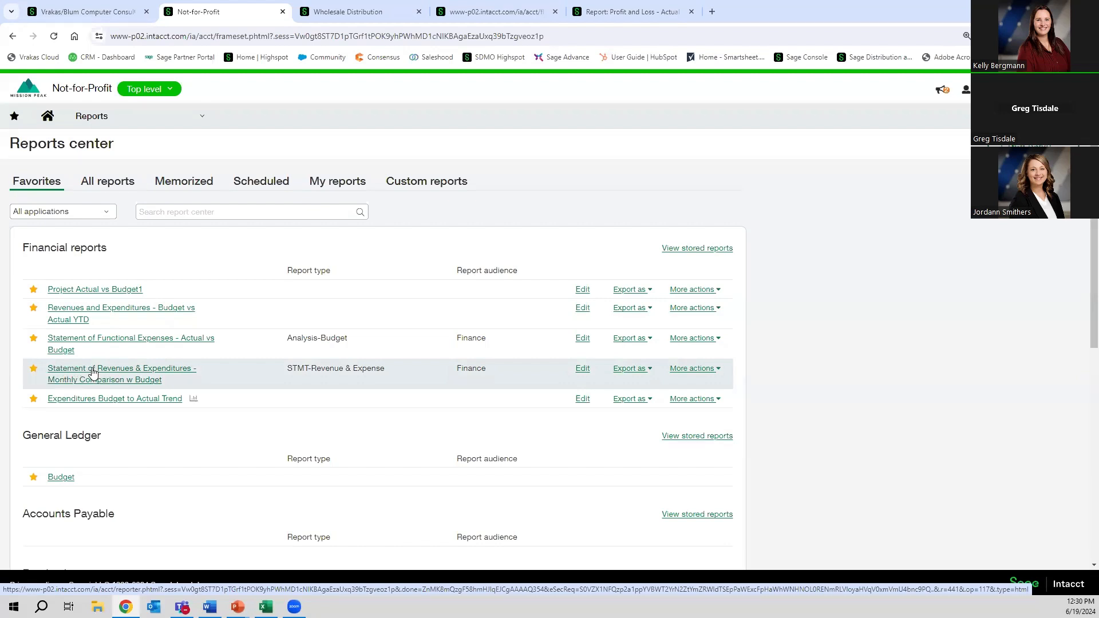
pyautogui.click(199, 342)
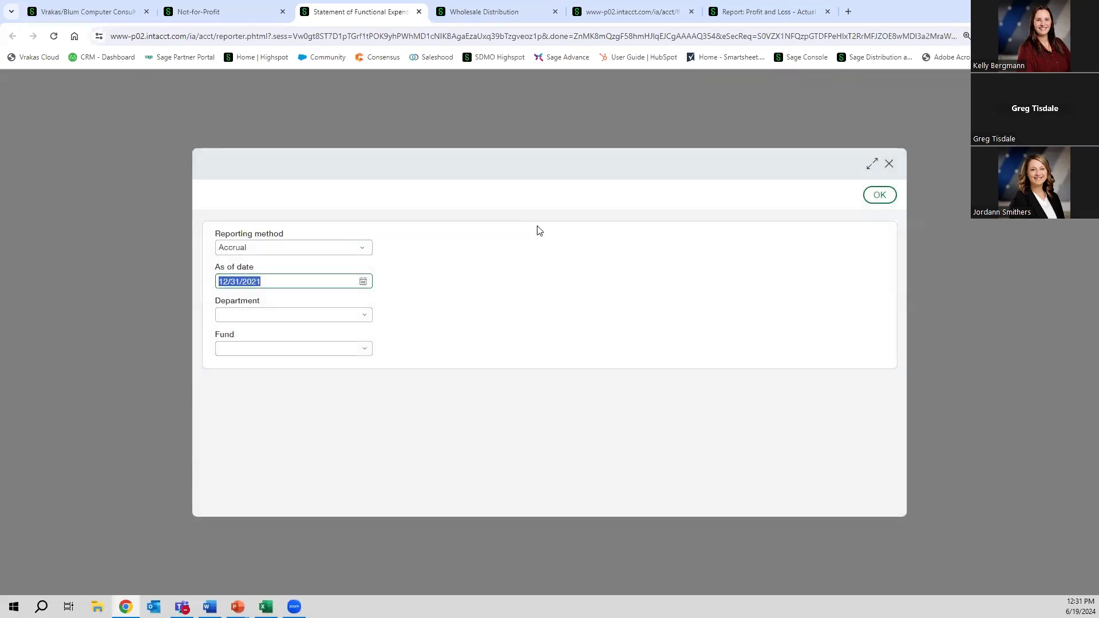
pyautogui.click(880, 195)
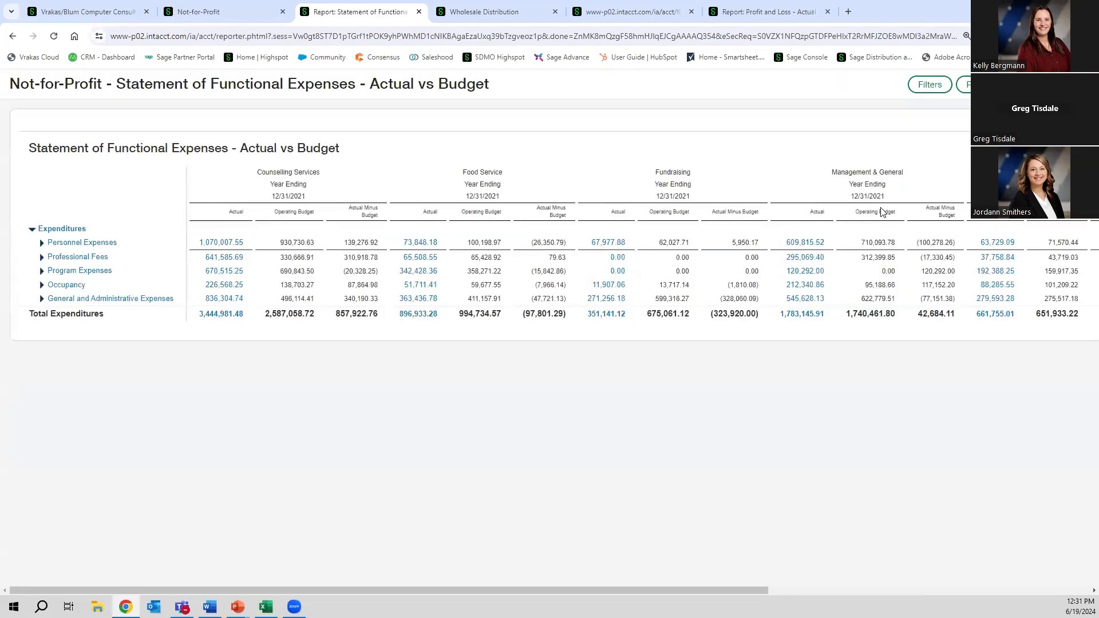
# Step: Review the Counselling Services, Food Service and Fundraising column groups, and expand Personnel Expenses into its accounts
pyautogui.tripleClick(265, 172)
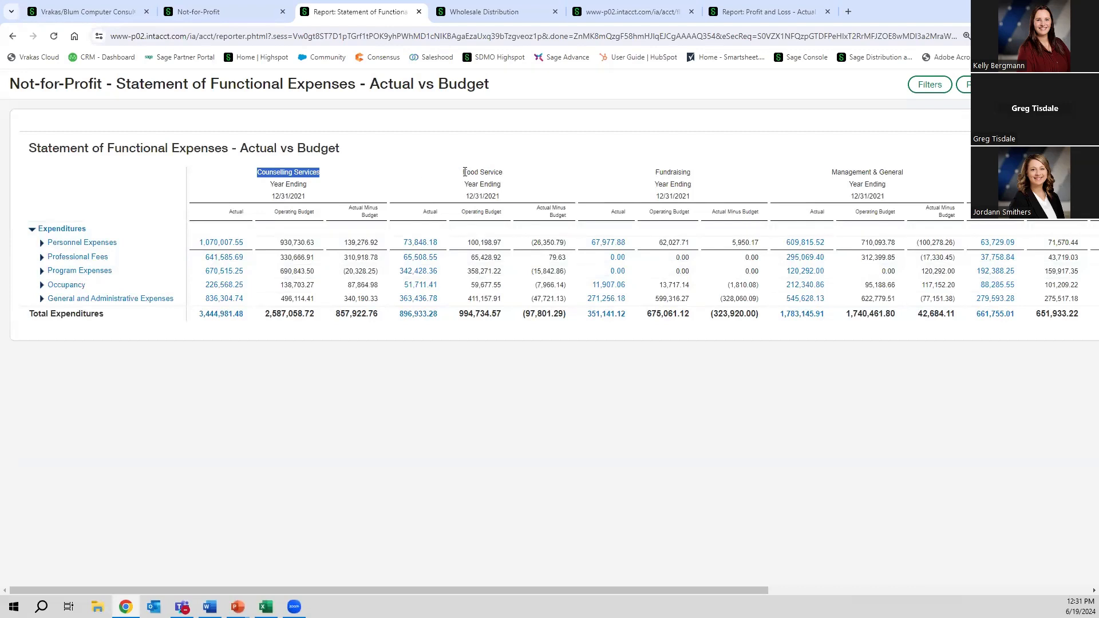
pyautogui.moveTo(462, 172); pyautogui.dragTo(505, 174)
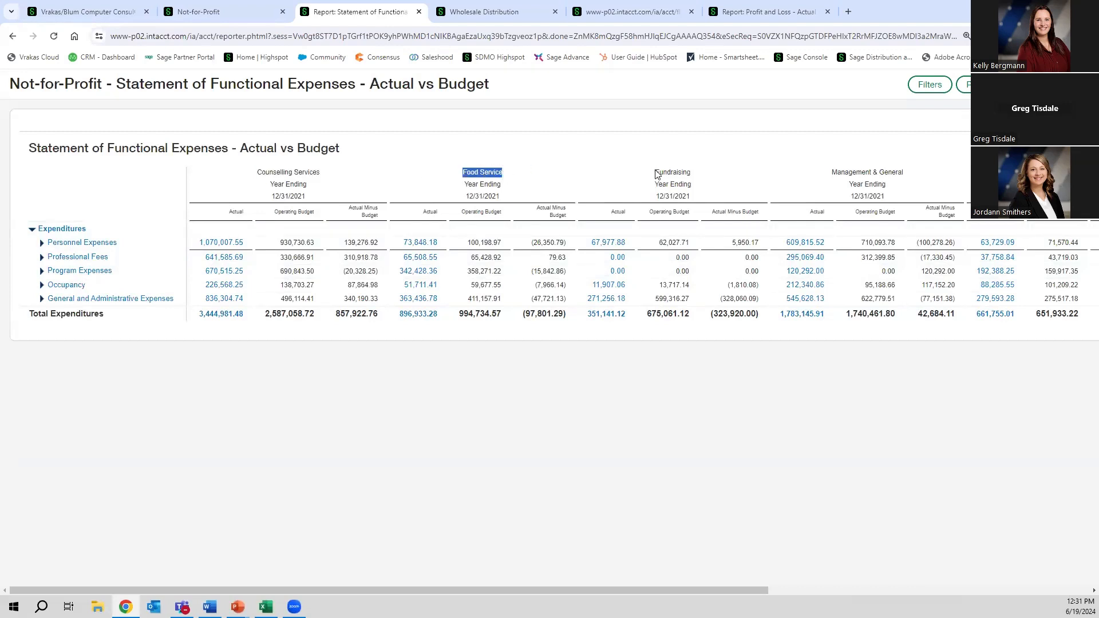
pyautogui.moveTo(655, 171); pyautogui.dragTo(687, 182)
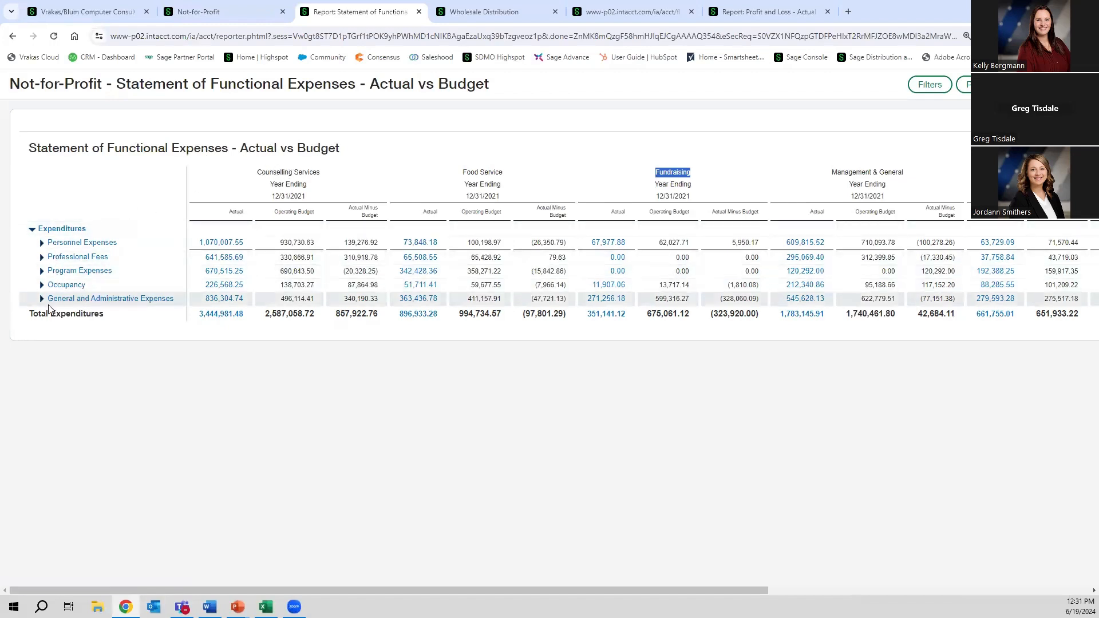
pyautogui.click(42, 245)
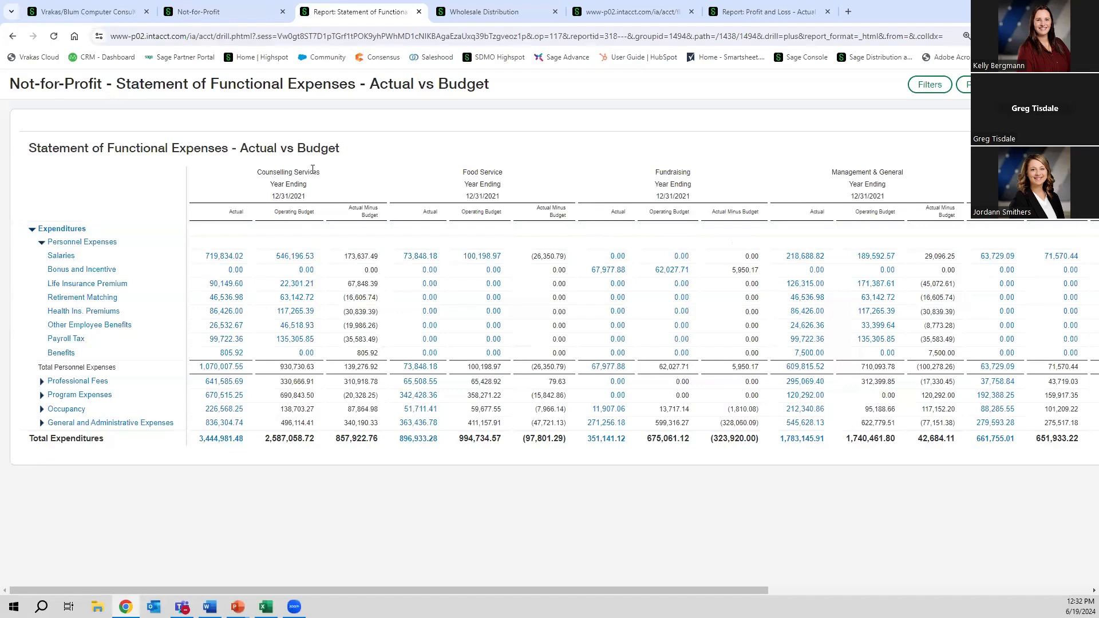
# Step: Run the favorited Project Actual vs Budget1 report from the Not-for-Profit Reports center
pyautogui.click(207, 18)
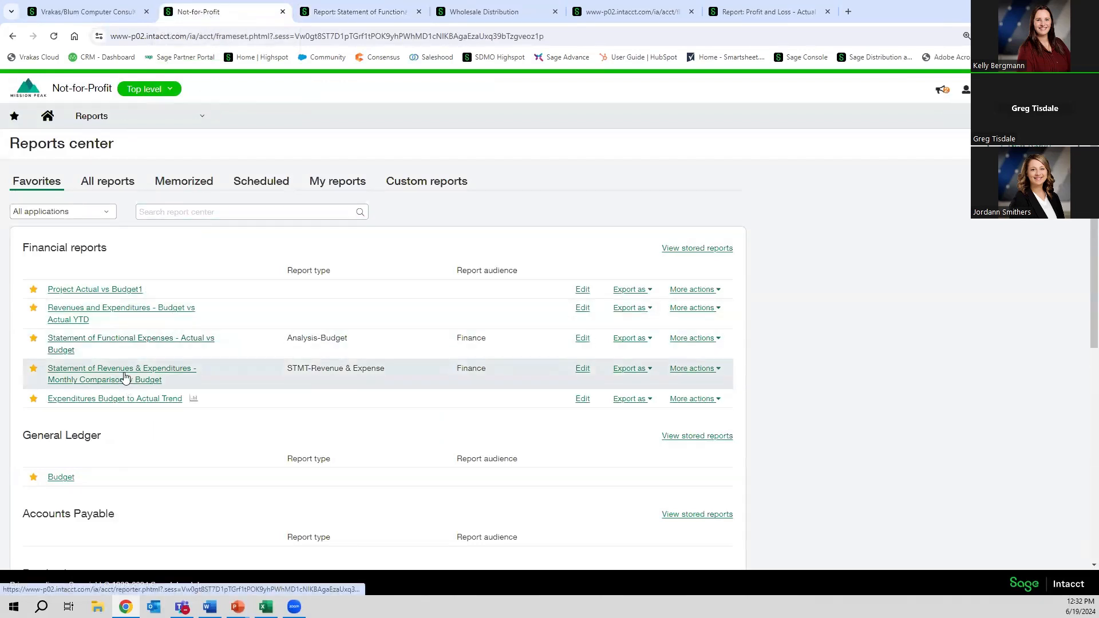
pyautogui.click(104, 290)
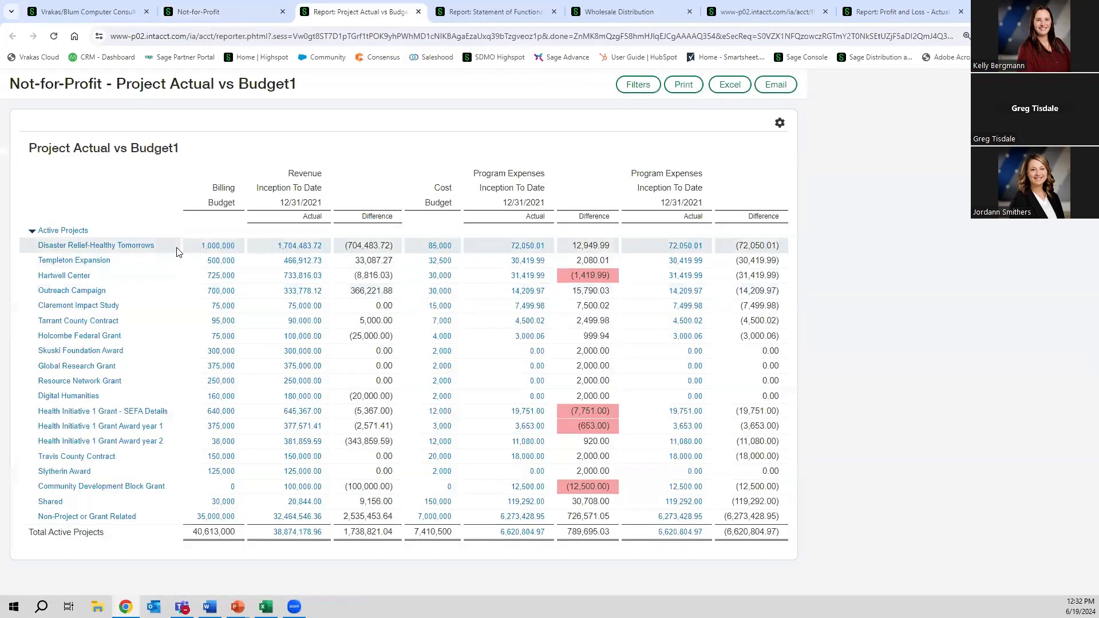
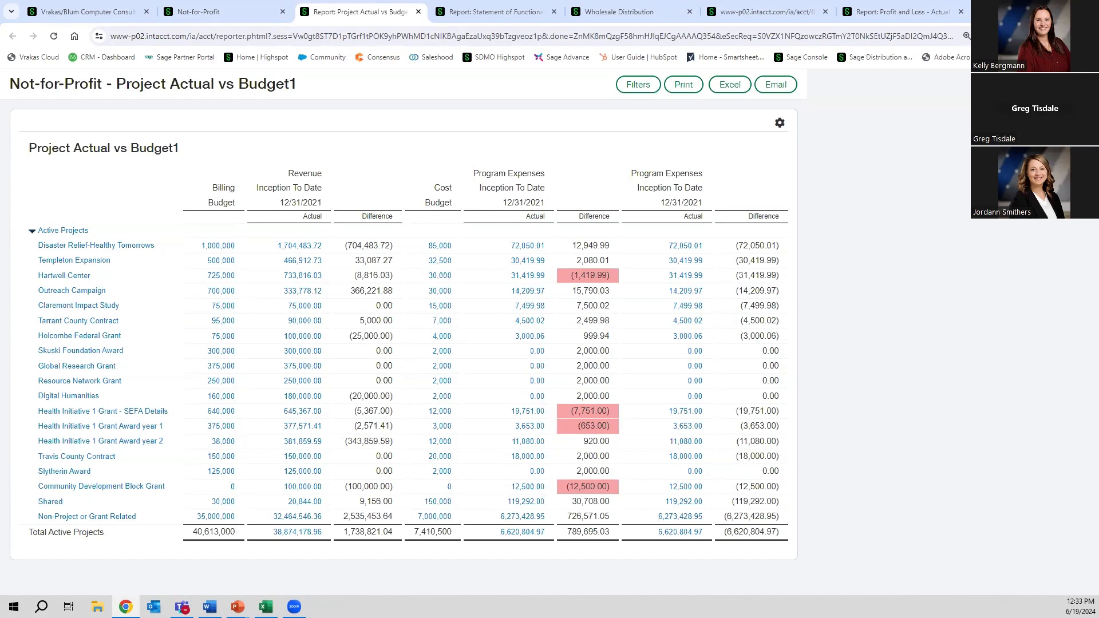
# Step: Open the Budgets repository for the Not-for-Profit company and locate the default Operating Budget
pyautogui.click(223, 13)
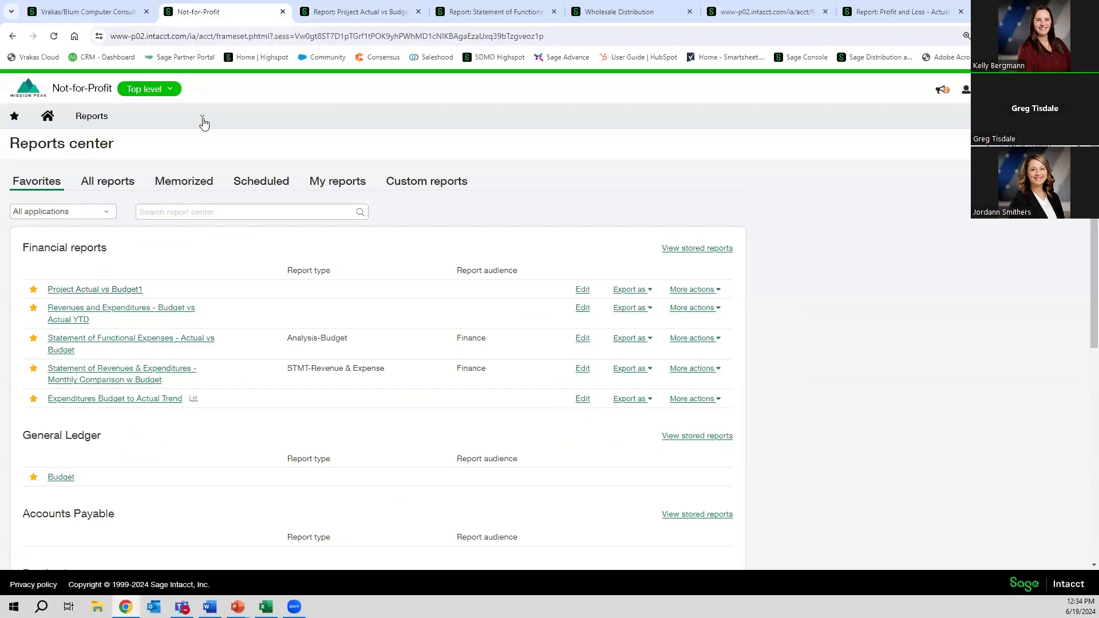
pyautogui.click(204, 118)
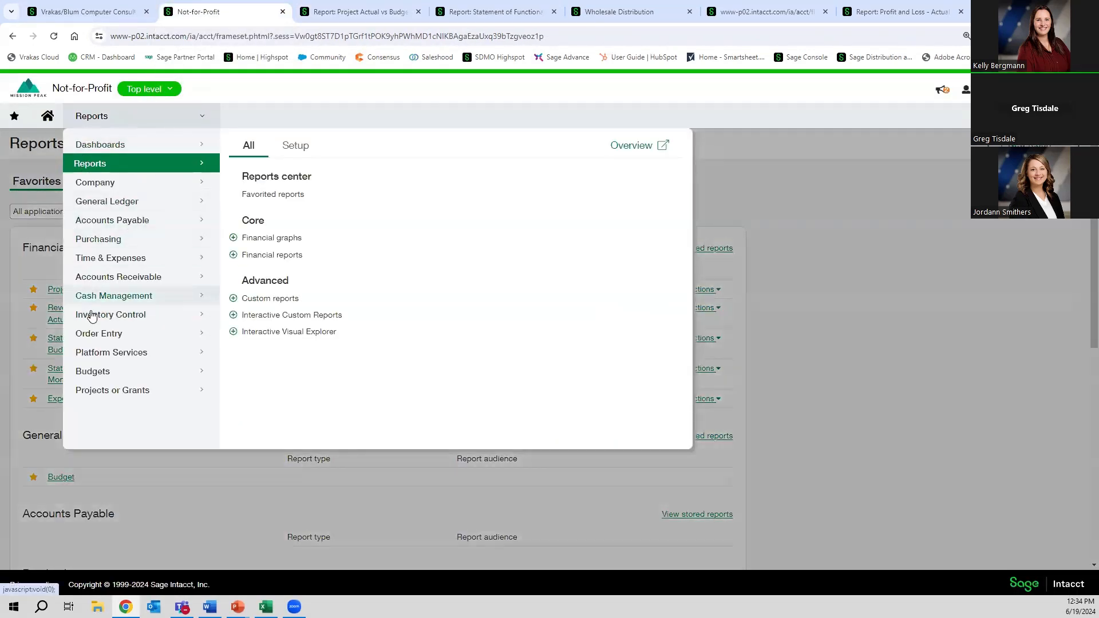
pyautogui.click(104, 374)
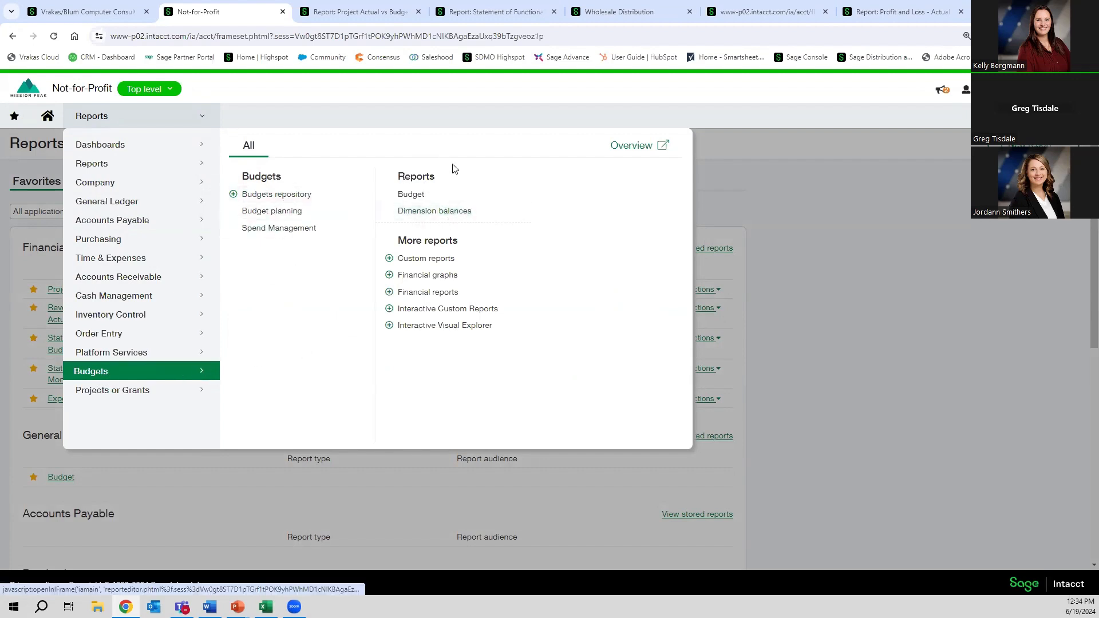
pyautogui.click(295, 197)
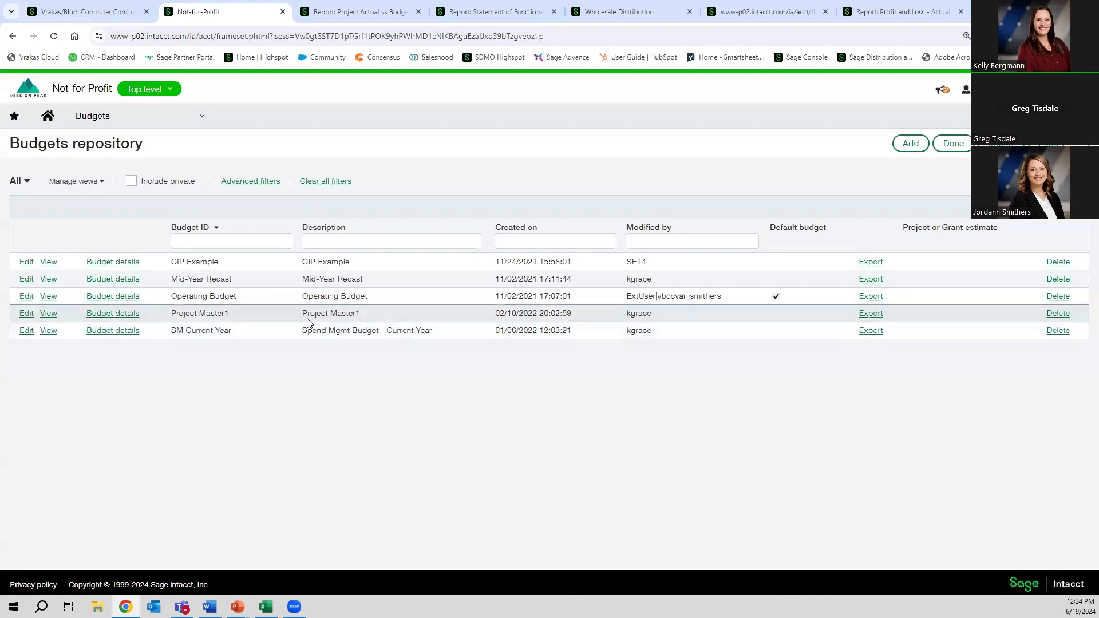
pyautogui.moveTo(301, 297); pyautogui.dragTo(380, 298)
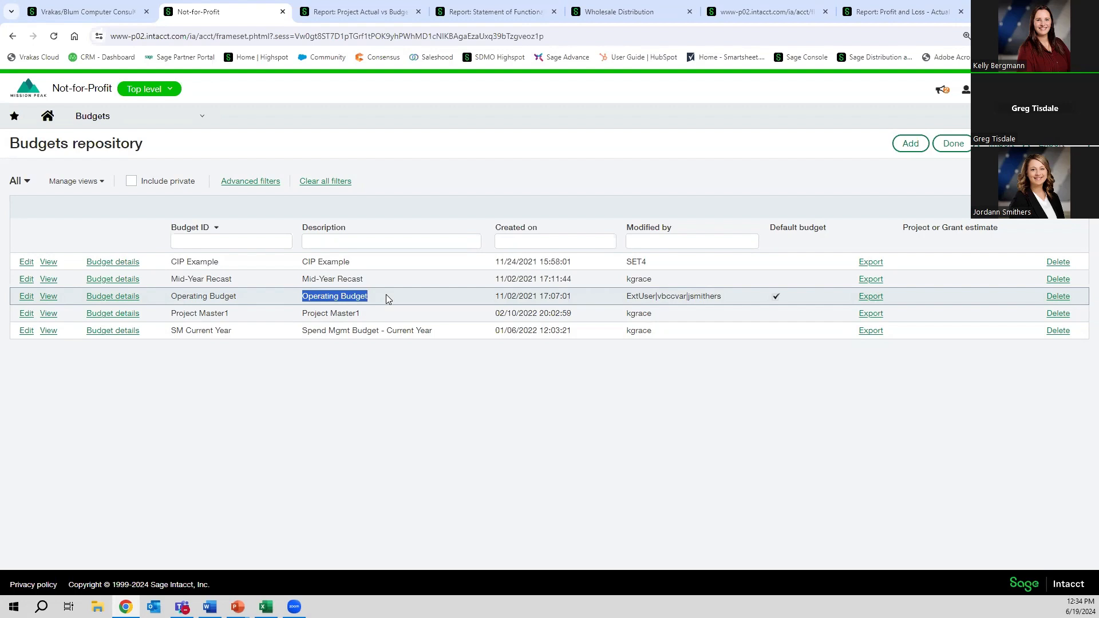
pyautogui.click(332, 292)
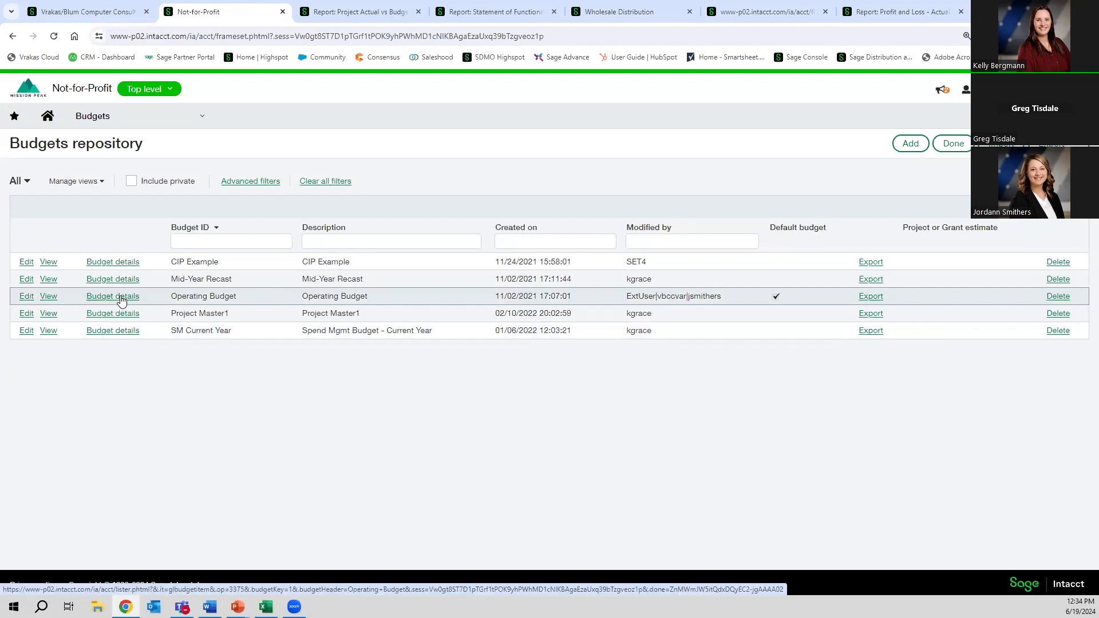
# Step: Open the Month Ended December 2021 amount details for Operating Budget account 4110 Contributions, Fundraising department, project 120
pyautogui.click(121, 298)
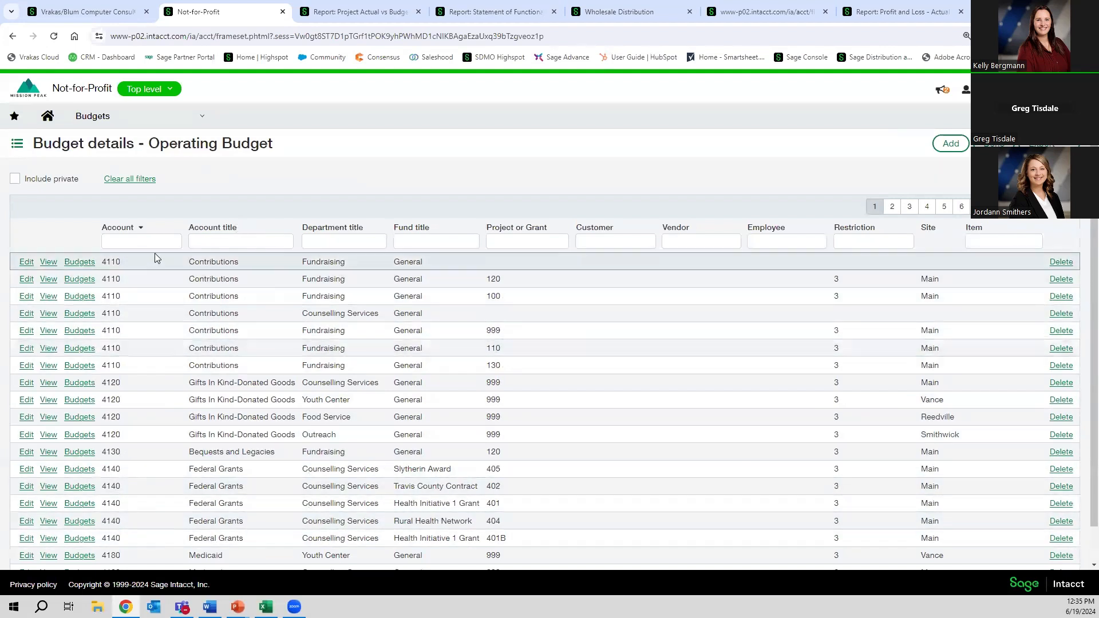
pyautogui.click(79, 281)
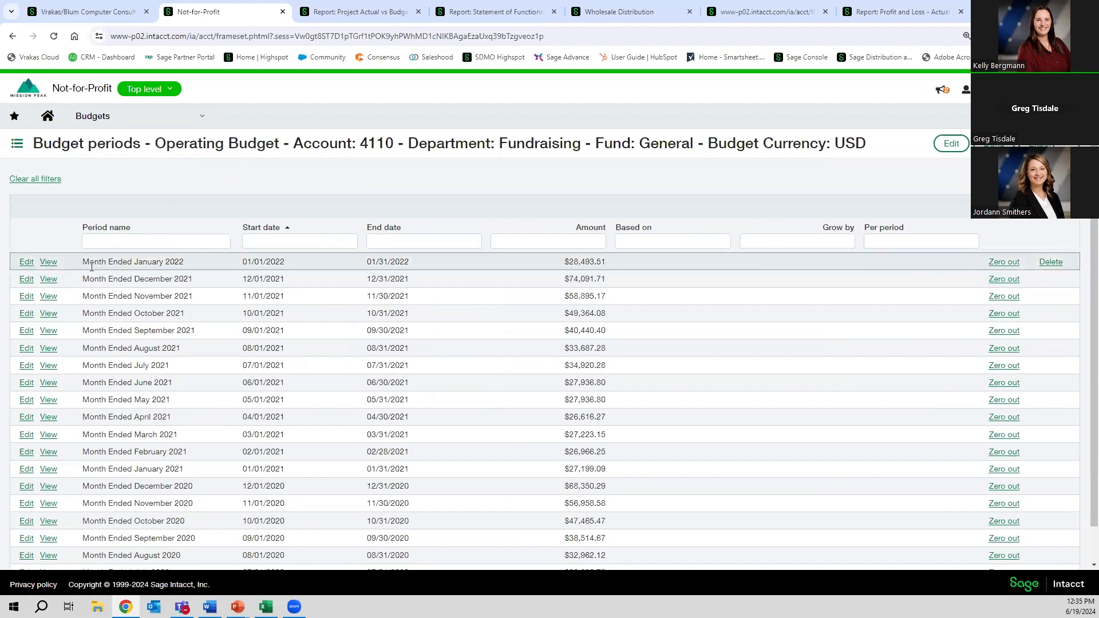
pyautogui.click(49, 280)
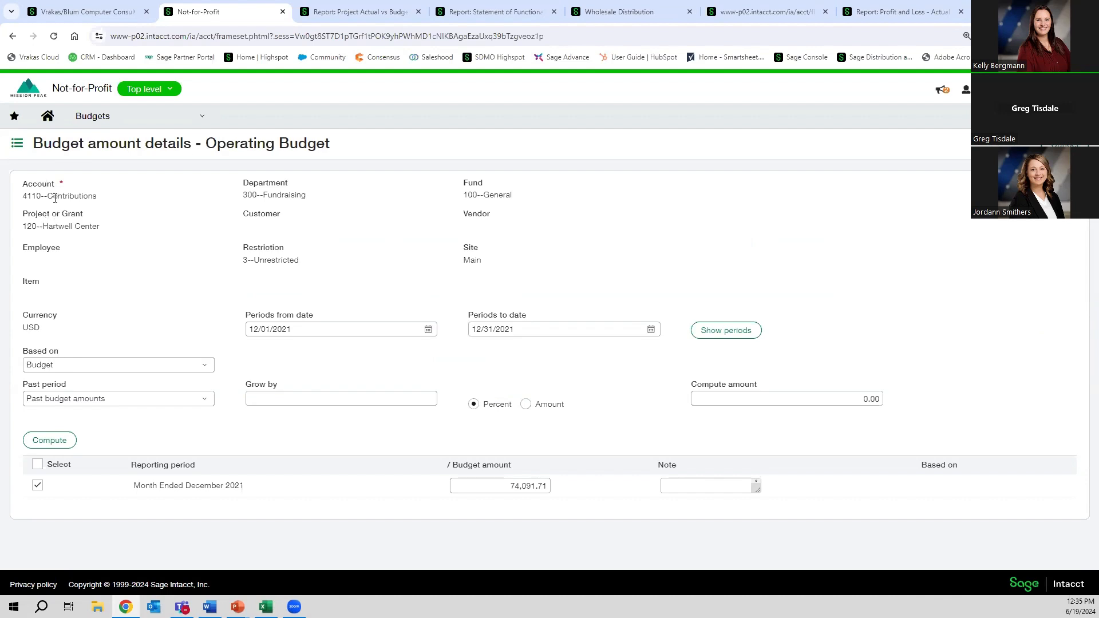
pyautogui.doubleClick(28, 197)
# Step: Try Actuals as the basis for the December 2021 amount, view the past period choices, and set the basis back to Budget
pyautogui.click(208, 367)
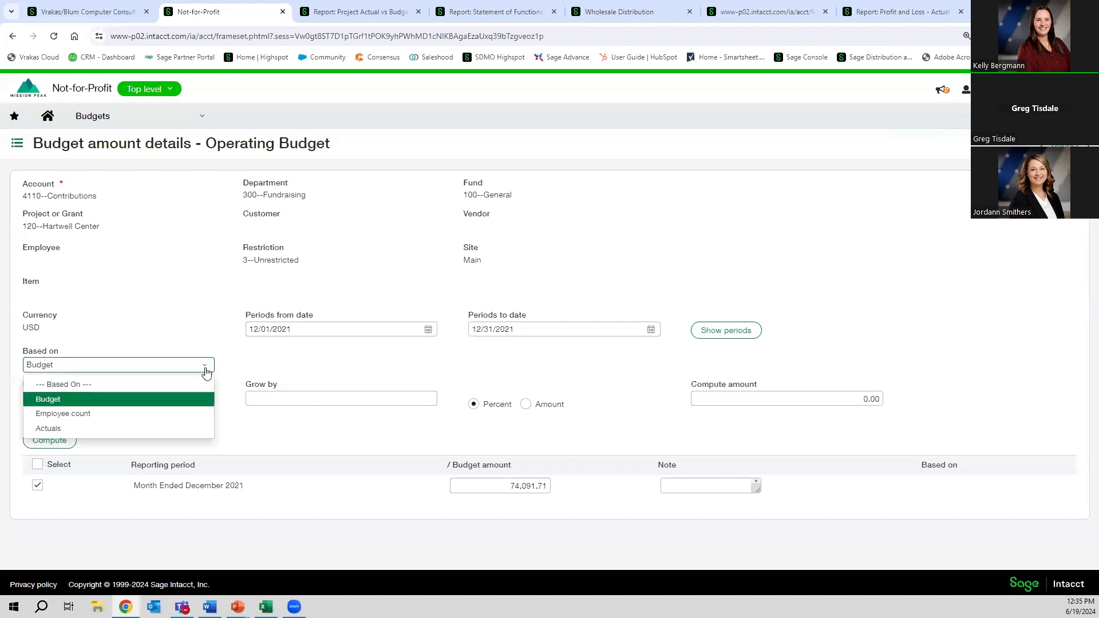
pyautogui.click(51, 430)
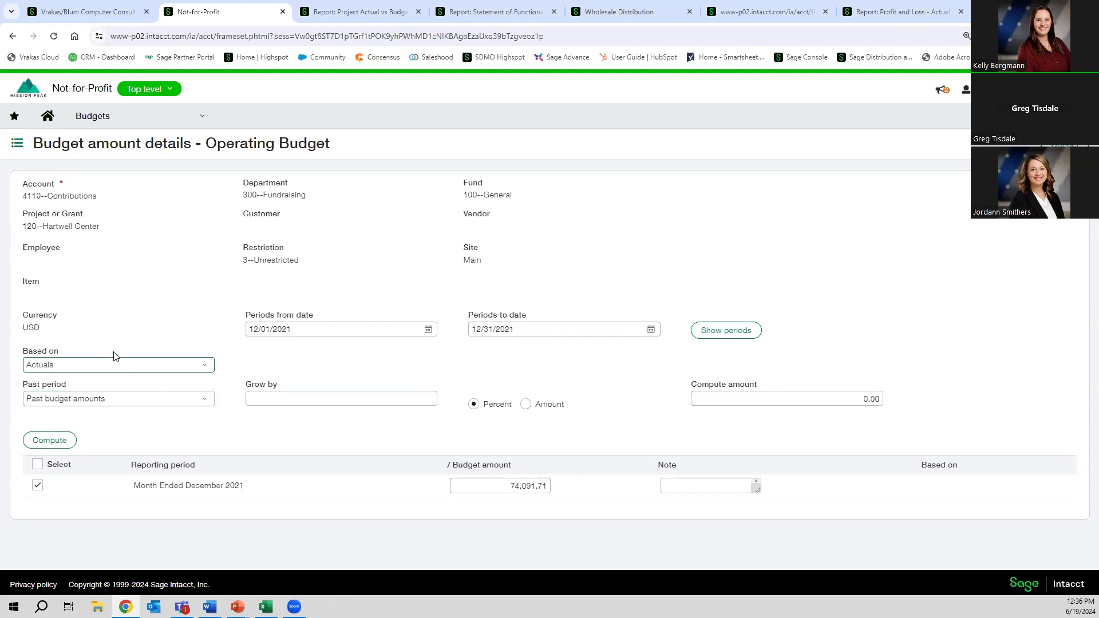
pyautogui.click(52, 403)
pyautogui.click(52, 403)
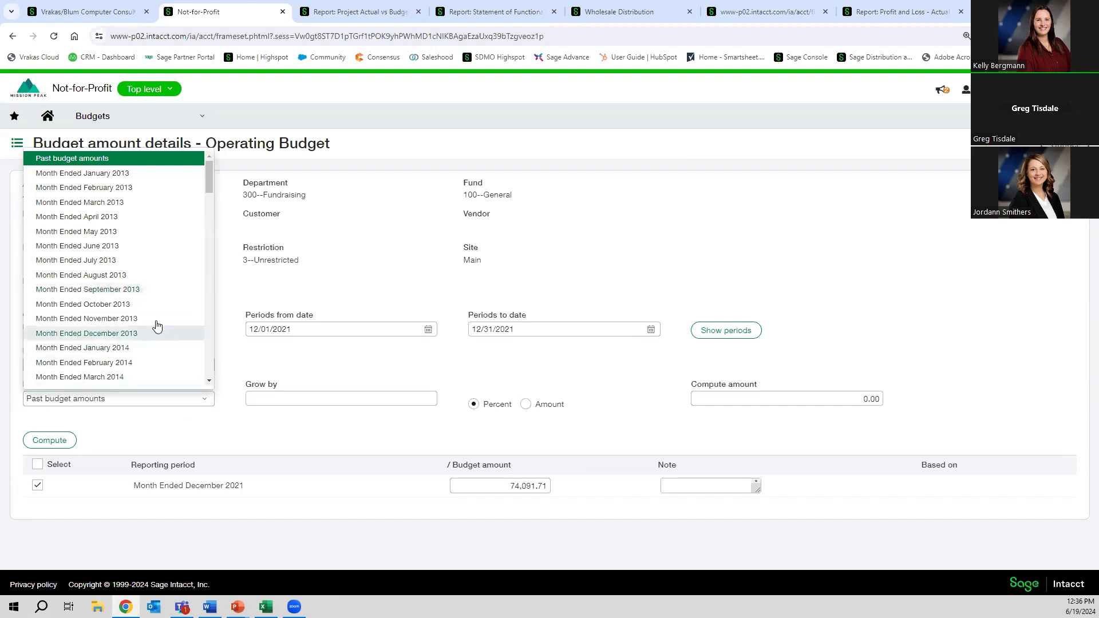
pyautogui.click(240, 365)
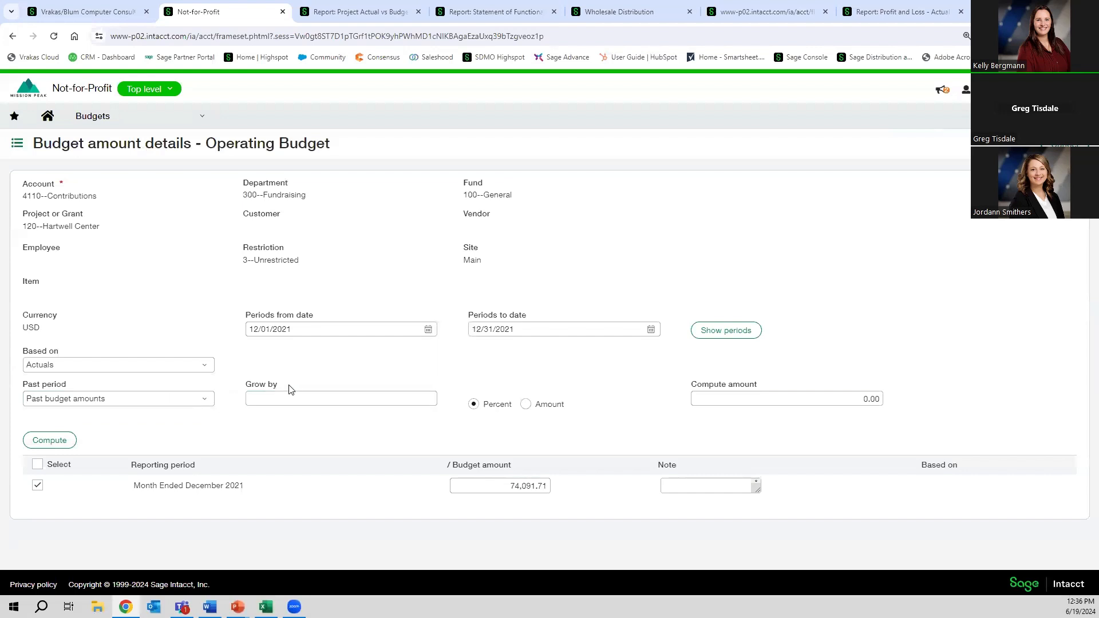
pyautogui.click(204, 365)
pyautogui.click(129, 400)
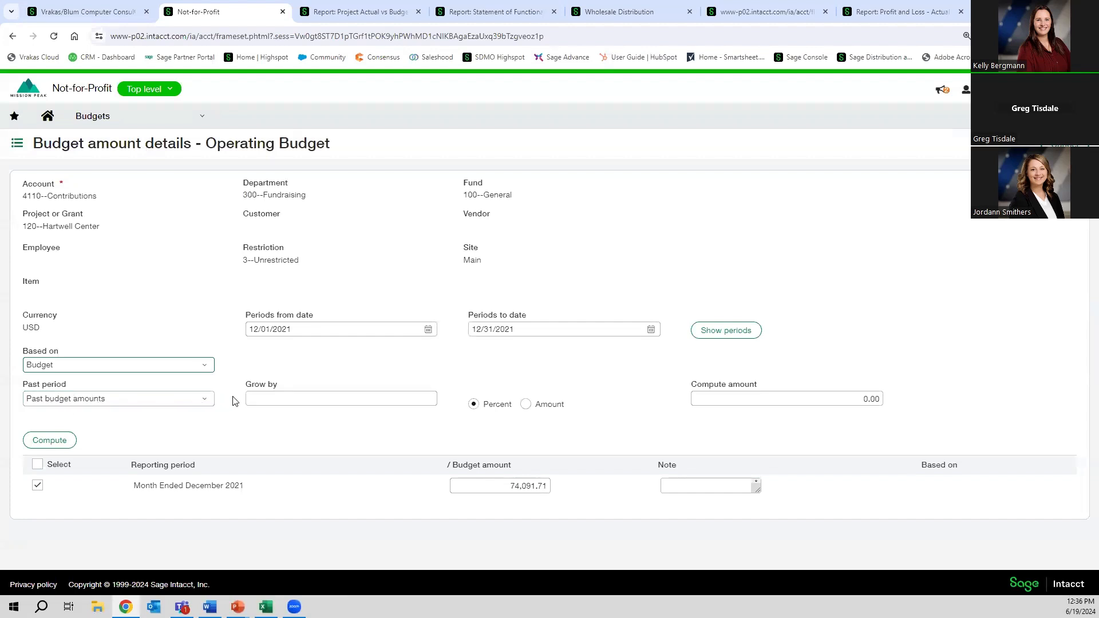
# Step: Compute the December 2021 budget amount from past budget amounts with 5 percent growth, and leave the amount details without saving
pyautogui.click(321, 405)
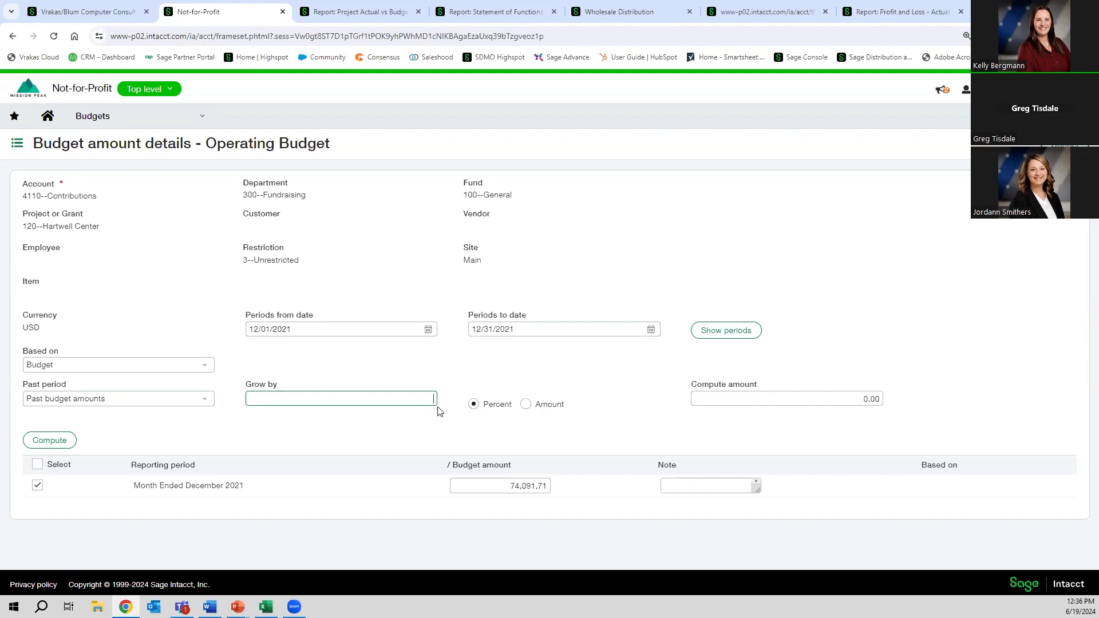
pyautogui.click(50, 441)
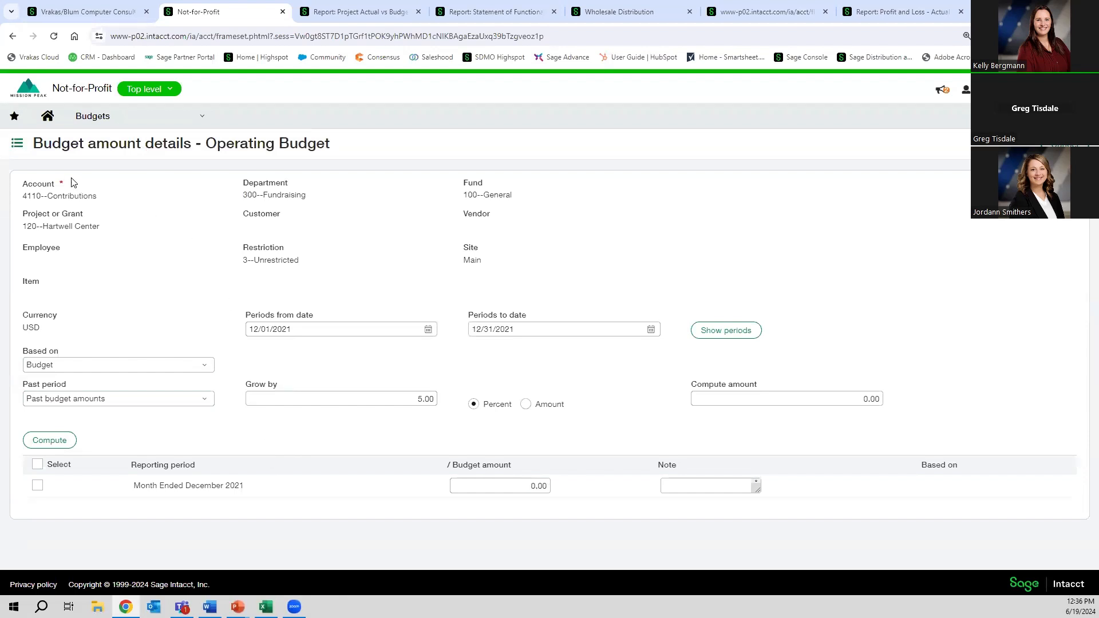
pyautogui.click(18, 146)
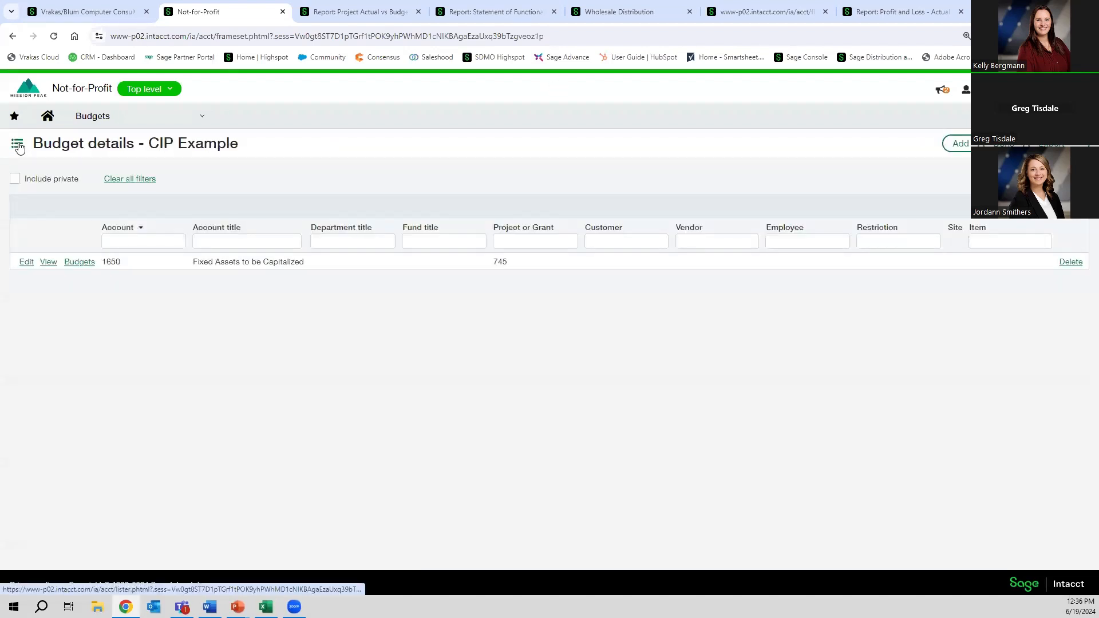
# Step: Open the Operating Budget's details from the Budgets repository and glance at the prepared budget import workbook in Excel
pyautogui.click(158, 117)
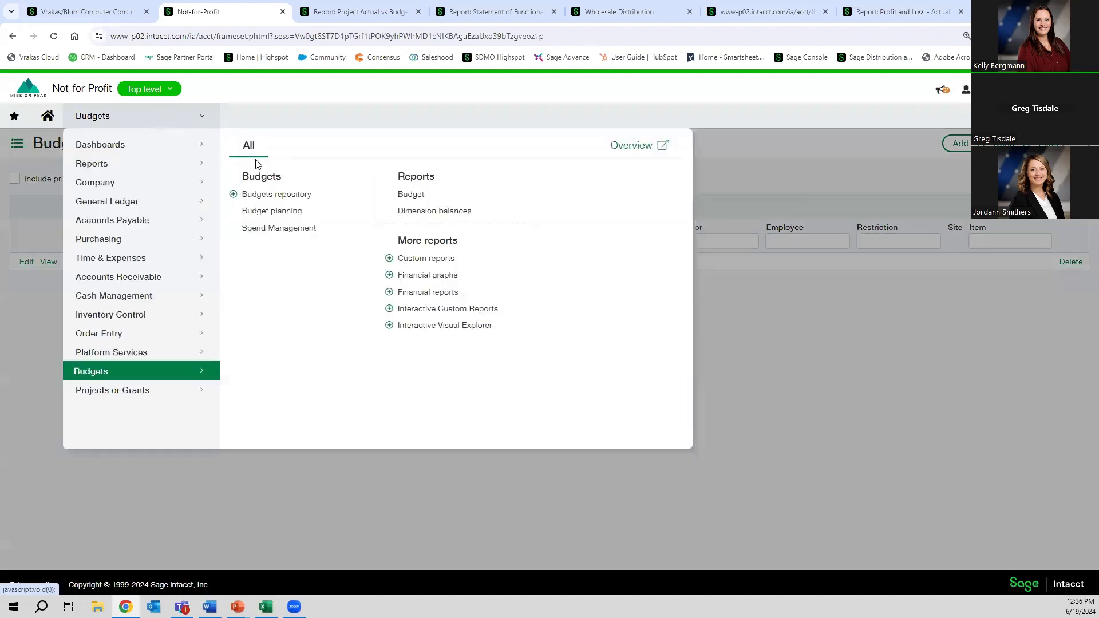
pyautogui.click(260, 195)
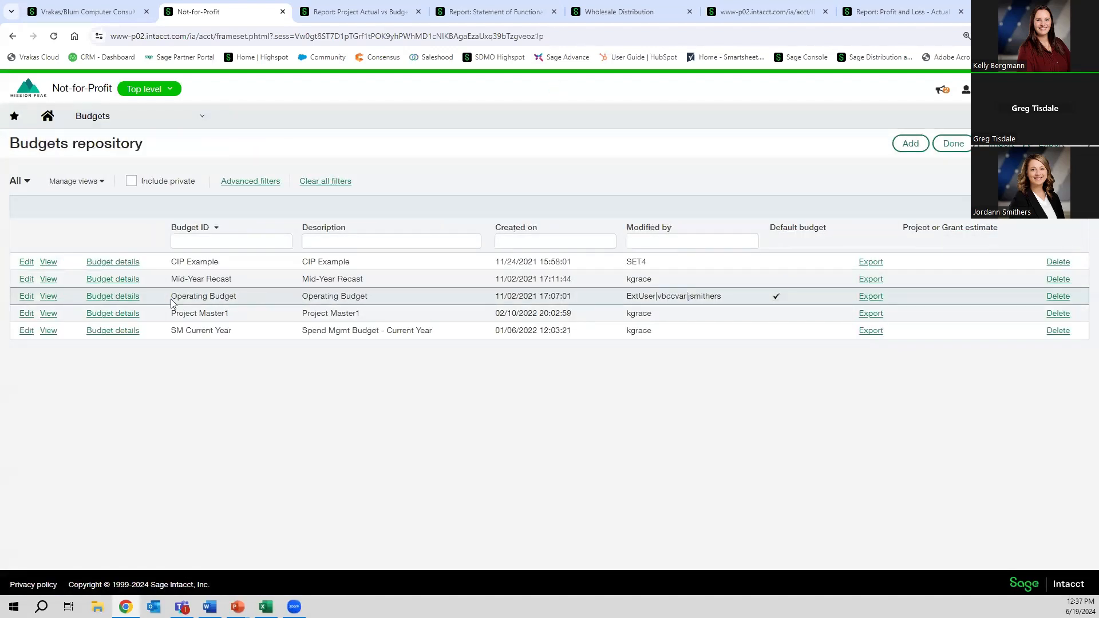
pyautogui.click(126, 296)
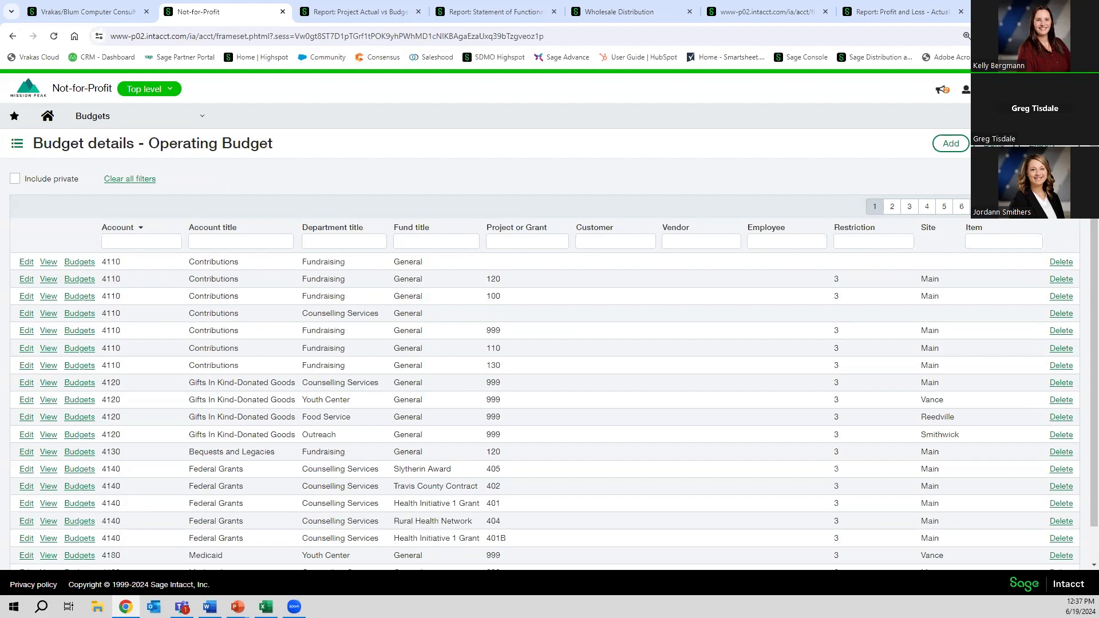
pyautogui.click(265, 607)
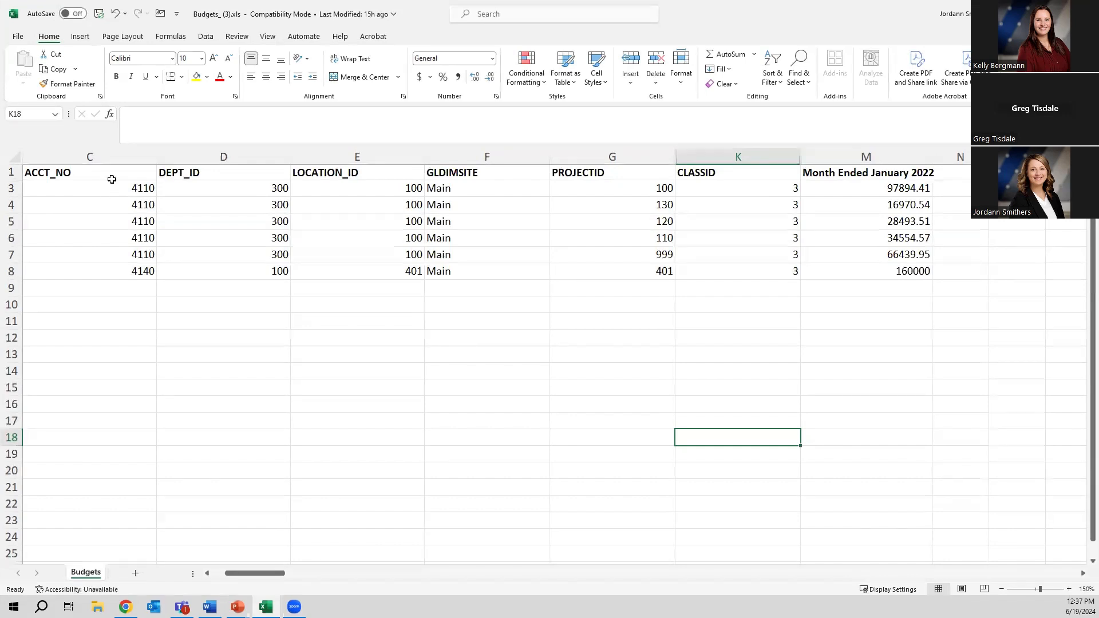
pyautogui.click(126, 607)
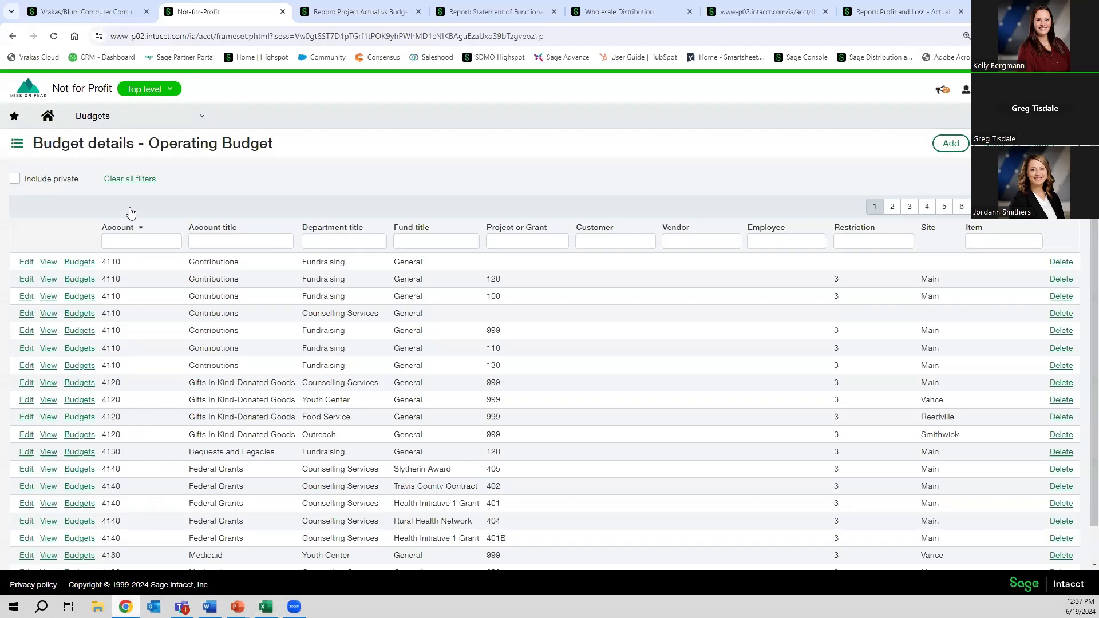
# Step: Download the Budgets import template from the company's Import data checklist and open it in Excel
pyautogui.click(172, 116)
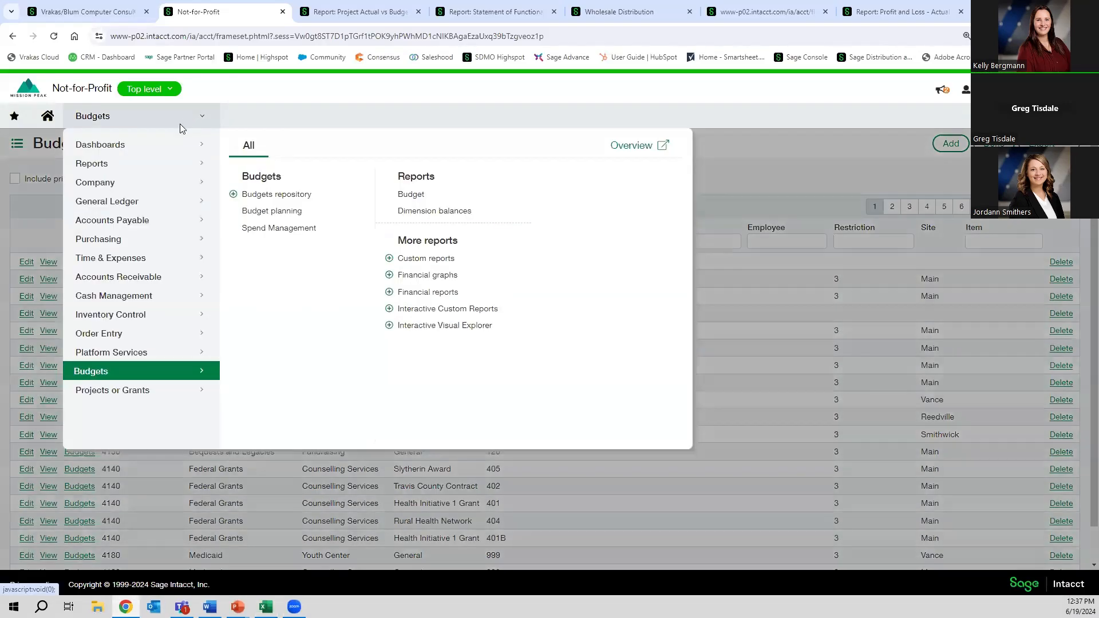
pyautogui.click(111, 185)
pyautogui.click(263, 228)
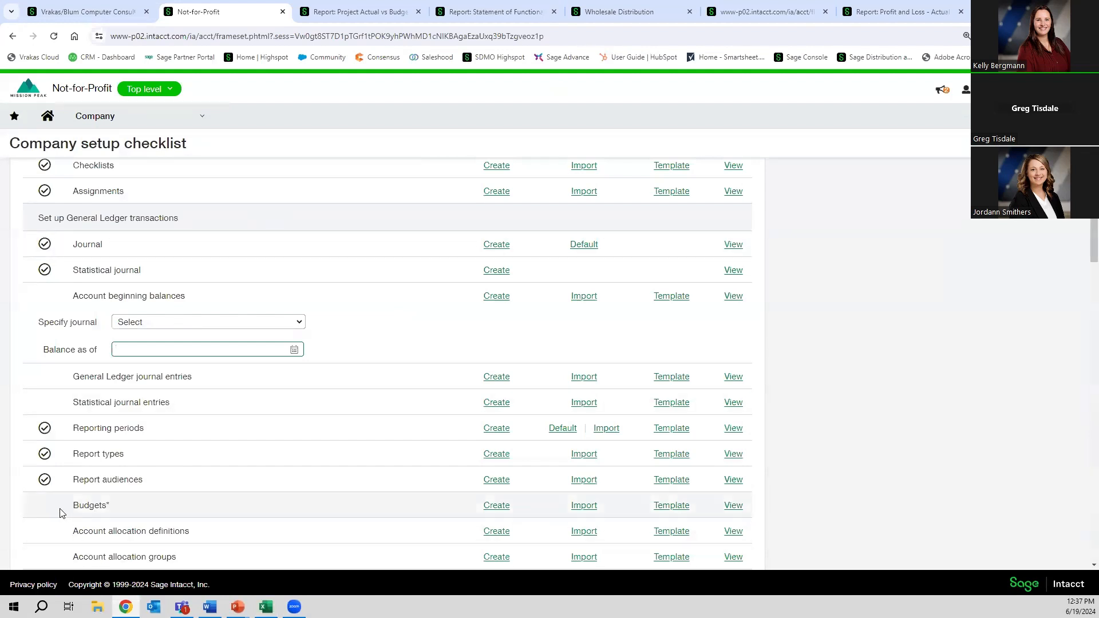
pyautogui.moveTo(59, 509); pyautogui.dragTo(753, 503)
pyautogui.click(114, 505)
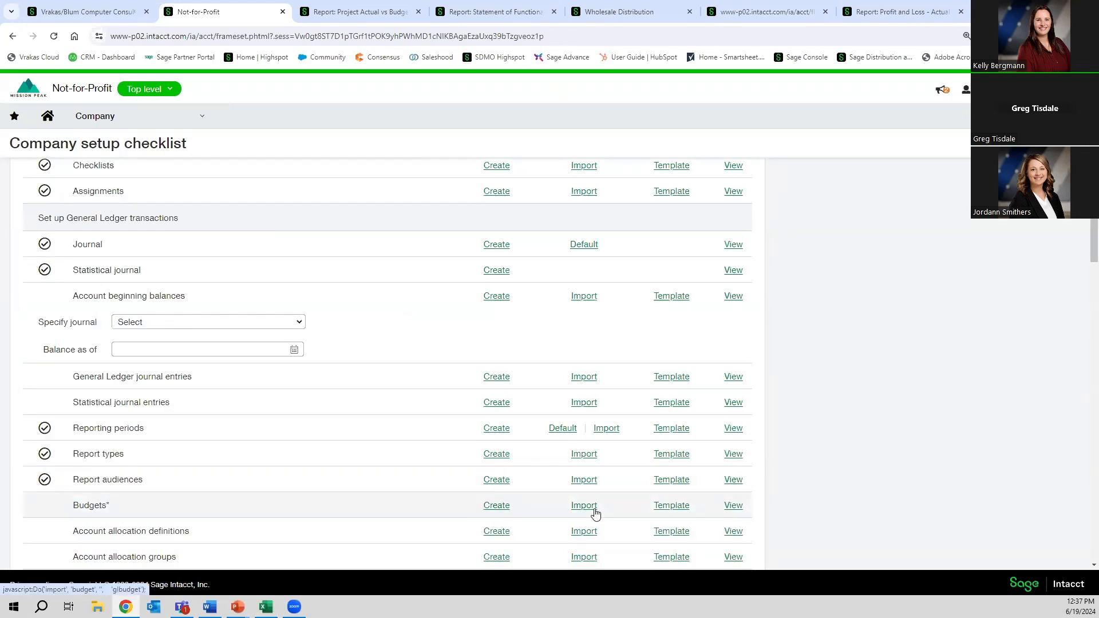
pyautogui.click(676, 509)
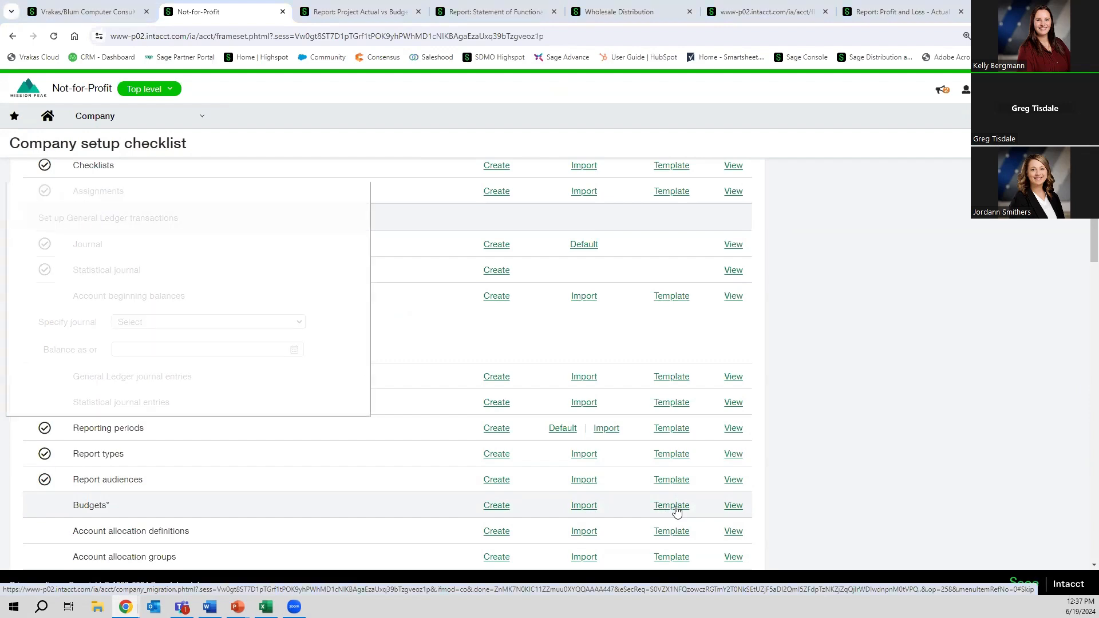
pyautogui.click(221, 238)
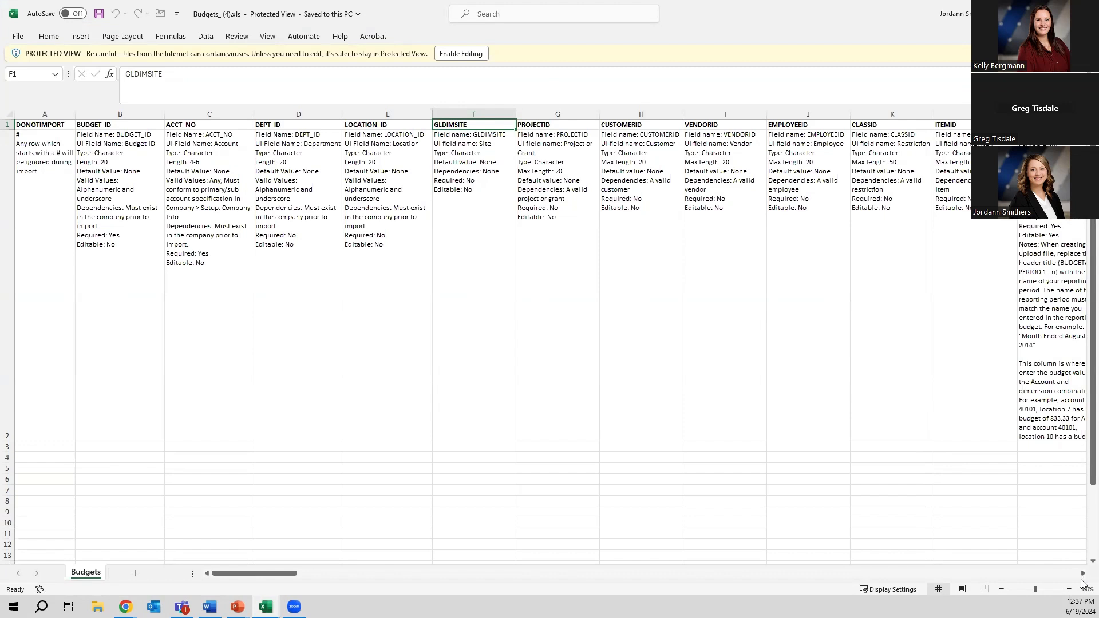
# Step: Examine the template's budget ID, account, dimension and budgetable period columns, from BUDGET_ID through BUDGETABLE PERIOD3
pyautogui.click(144, 447)
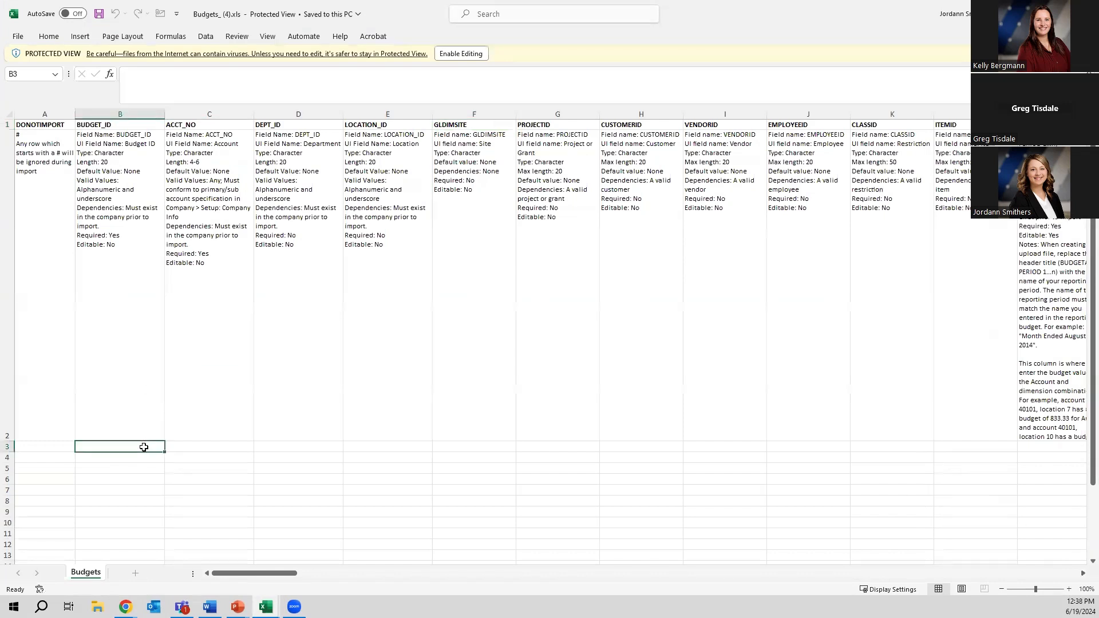
pyautogui.click(217, 445)
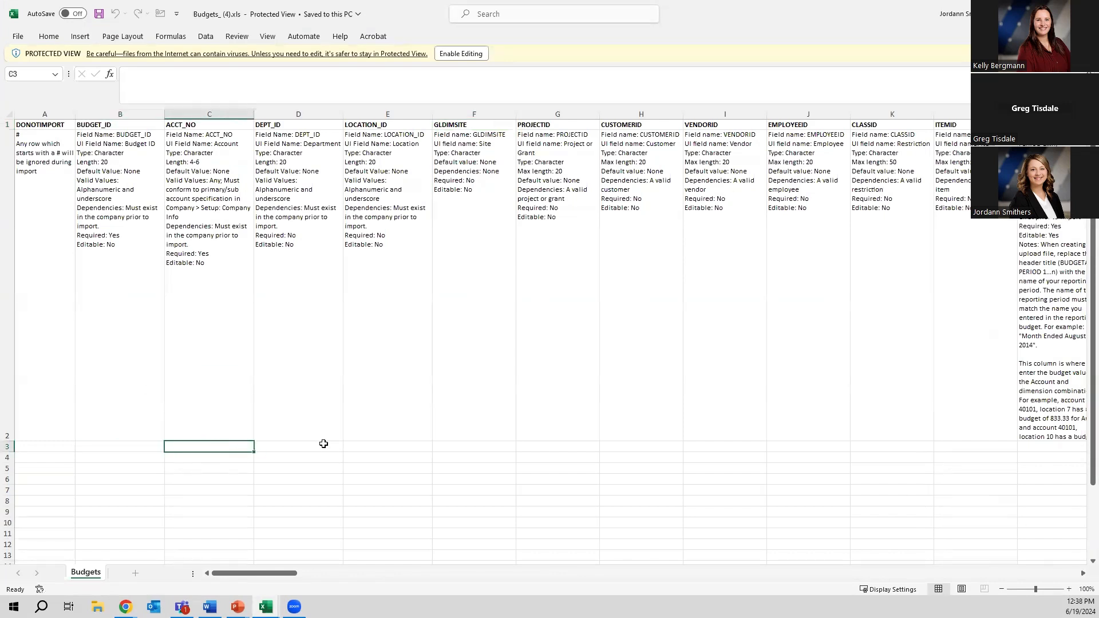
pyautogui.click(943, 453)
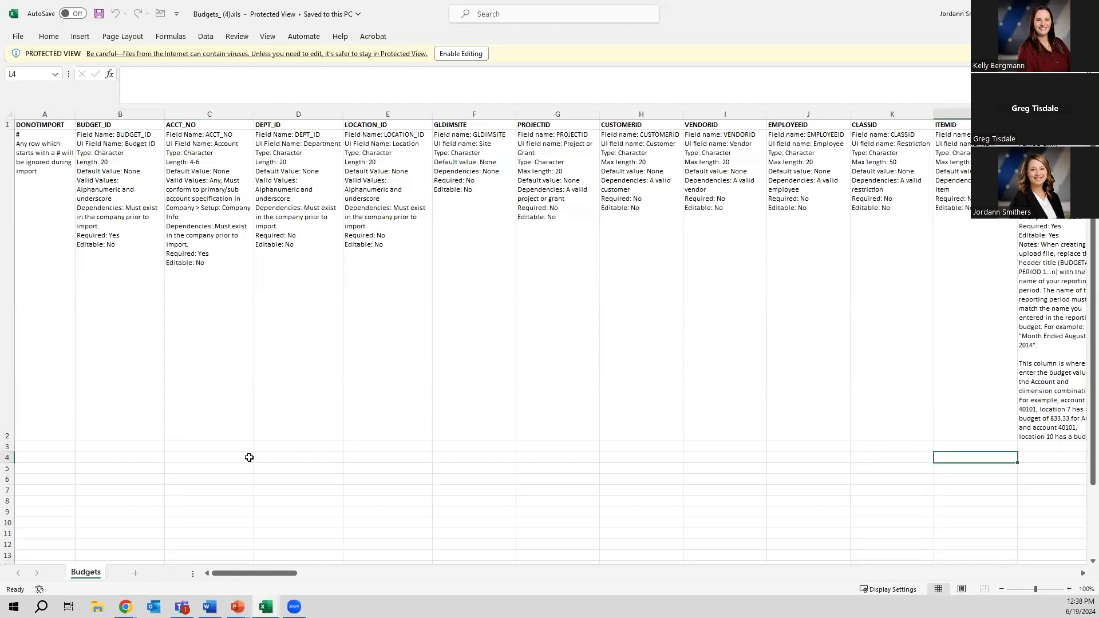
pyautogui.click(1082, 575)
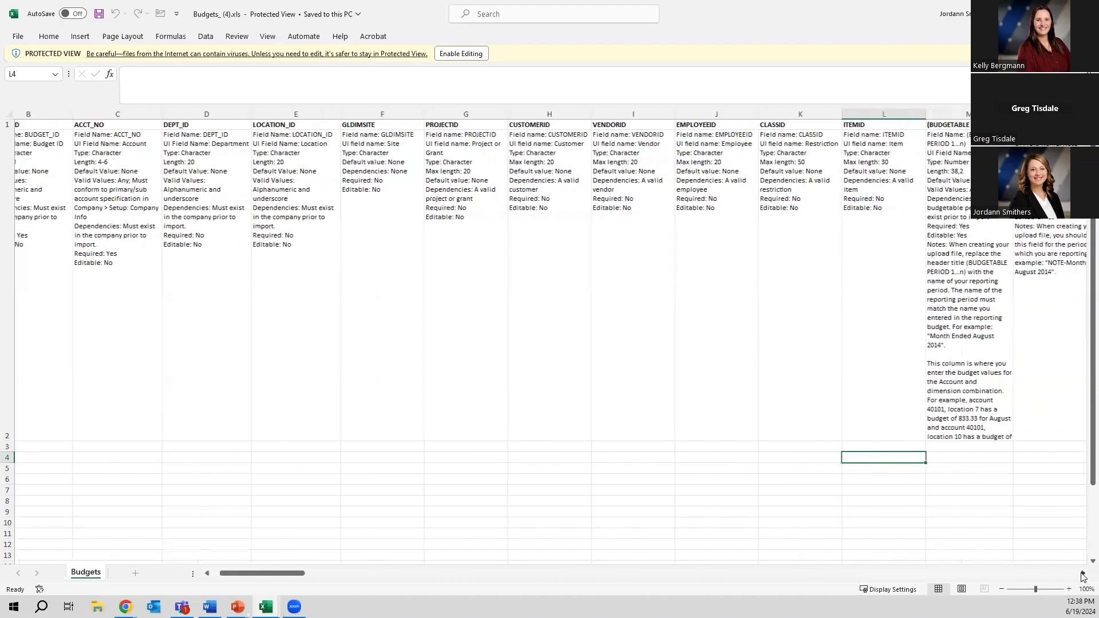
pyautogui.click(1082, 574)
pyautogui.click(1083, 574)
pyautogui.click(662, 123)
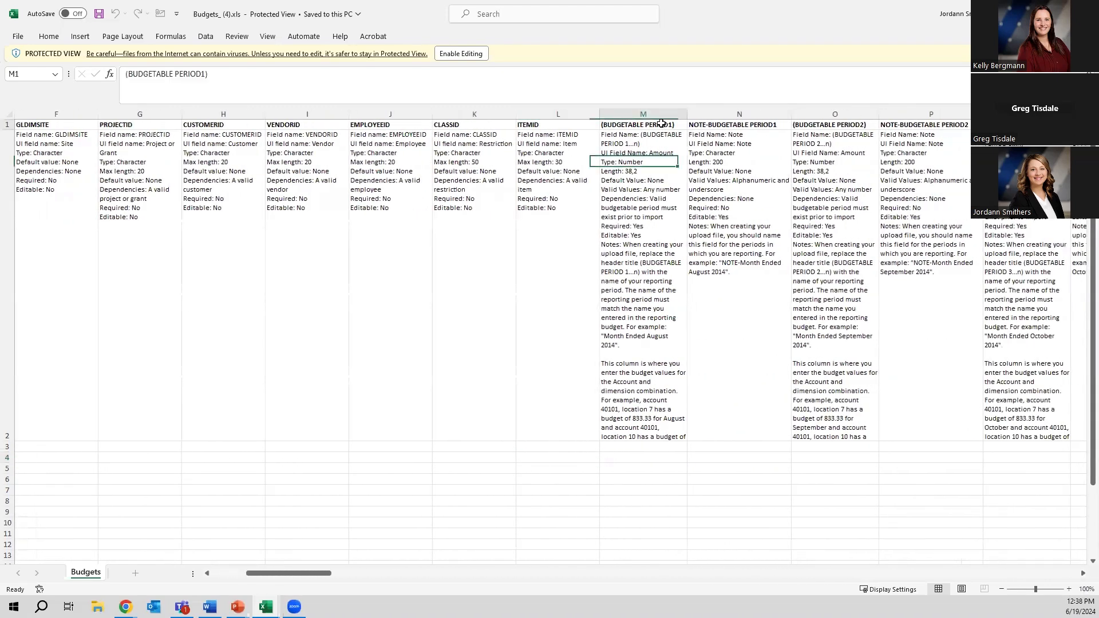
pyautogui.click(828, 125)
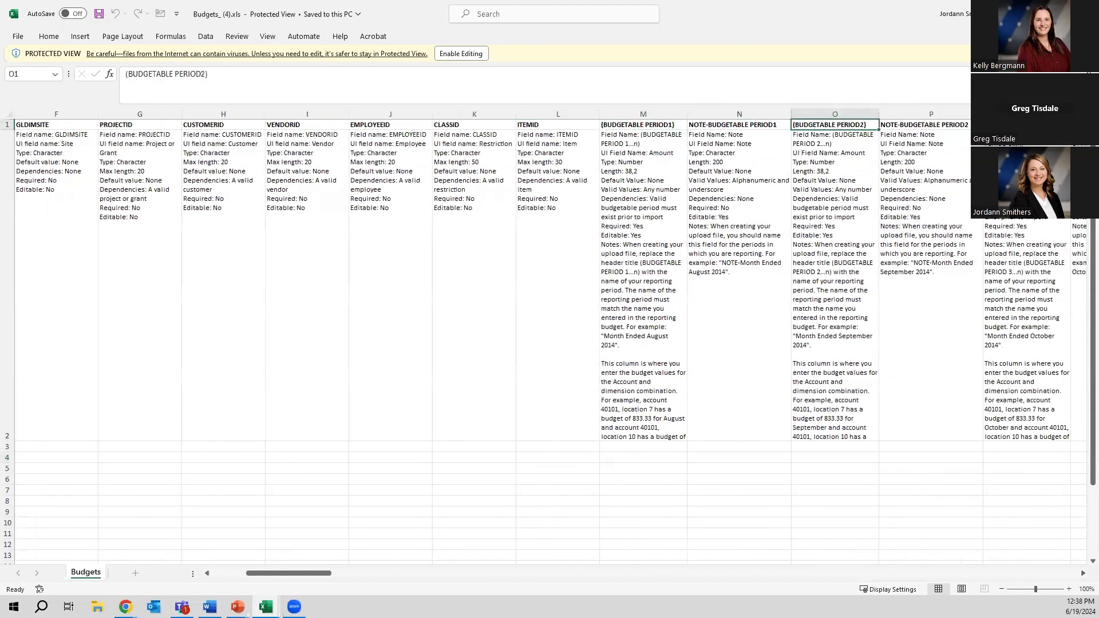
pyautogui.press('Right')
pyautogui.press('Right')
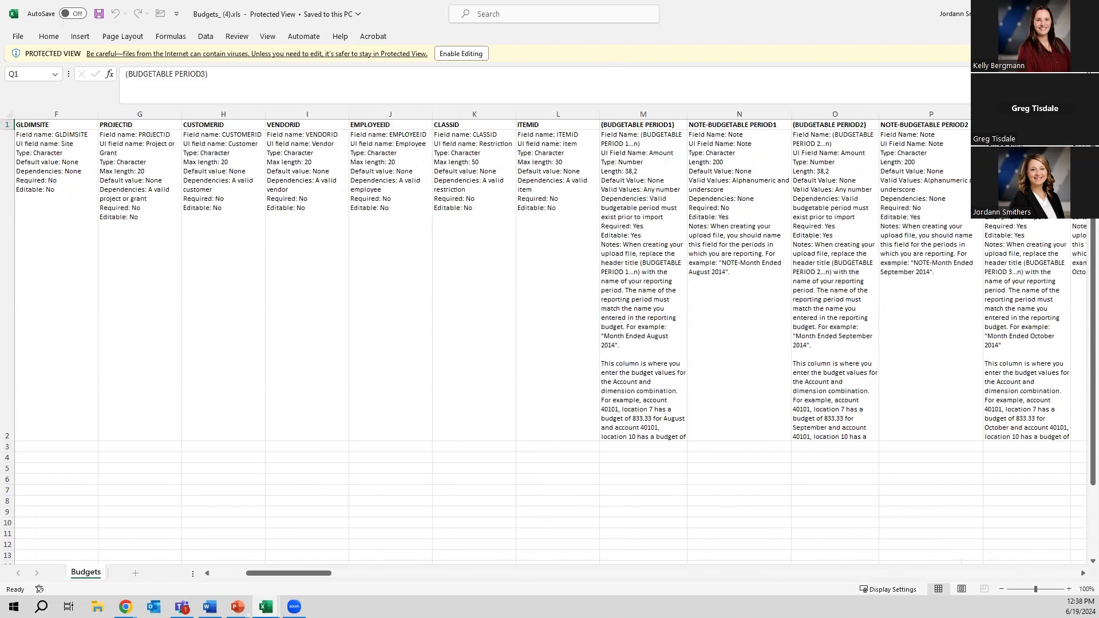
# Step: Switch back to Sage Intacct in the browser and open the Budgets repository
pyautogui.hotkey('alt', 'Tab')
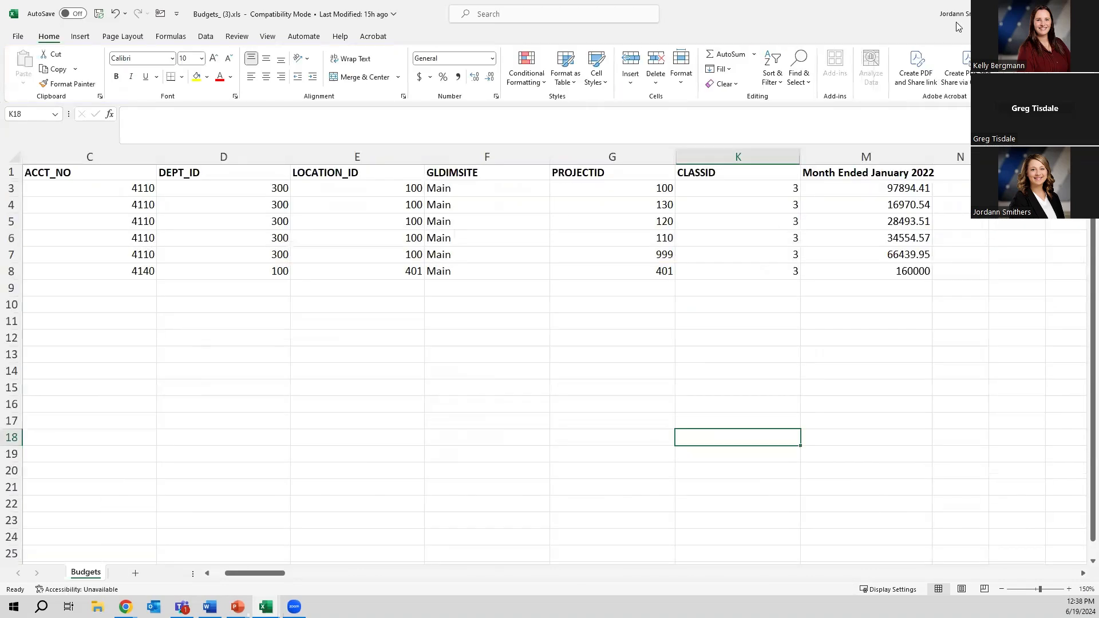
pyautogui.hotkey('alt', 'Tab')
pyautogui.click(357, 189)
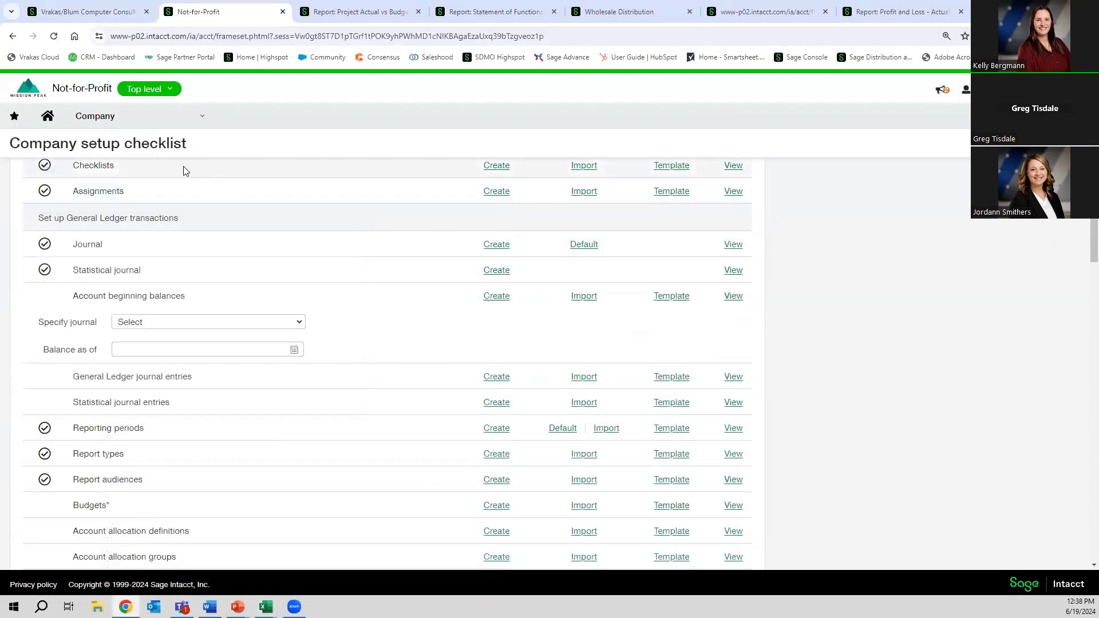
pyautogui.click(197, 117)
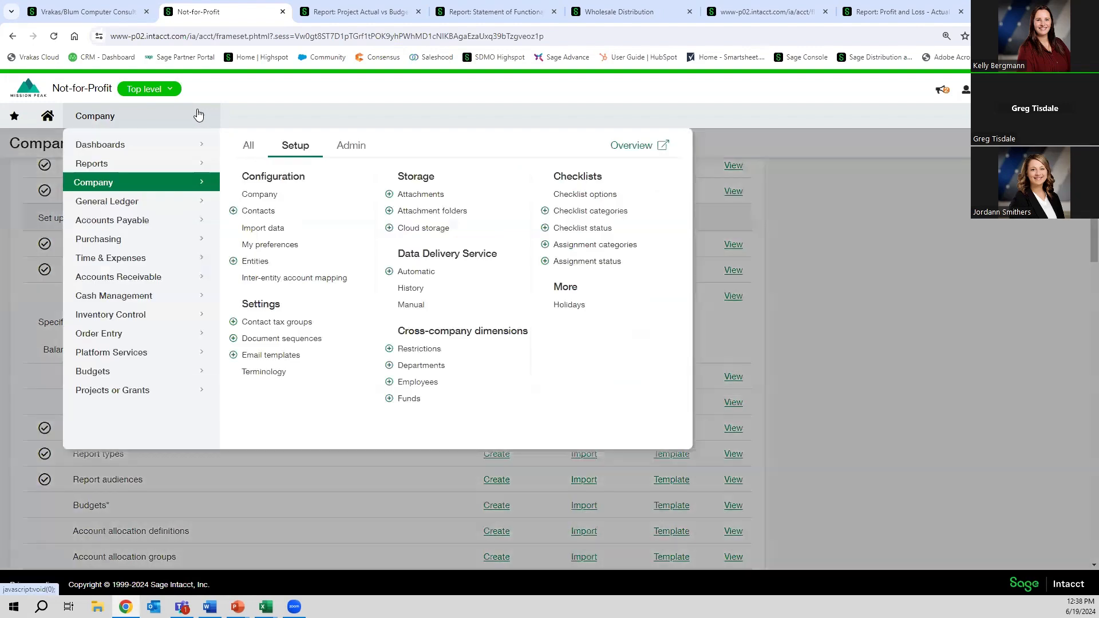
pyautogui.click(123, 374)
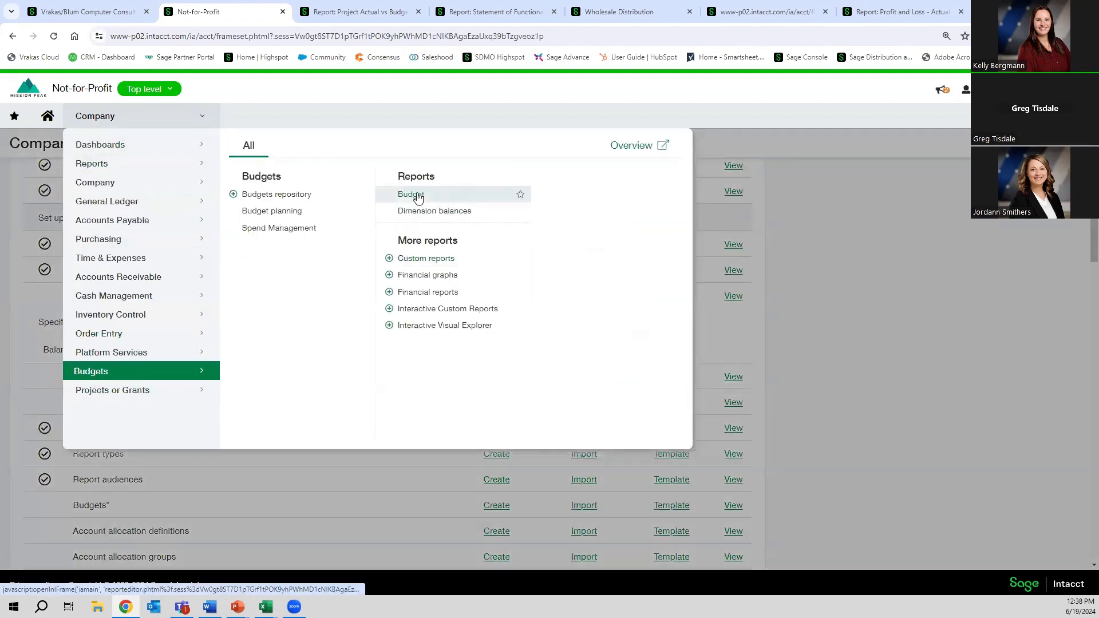
pyautogui.click(321, 194)
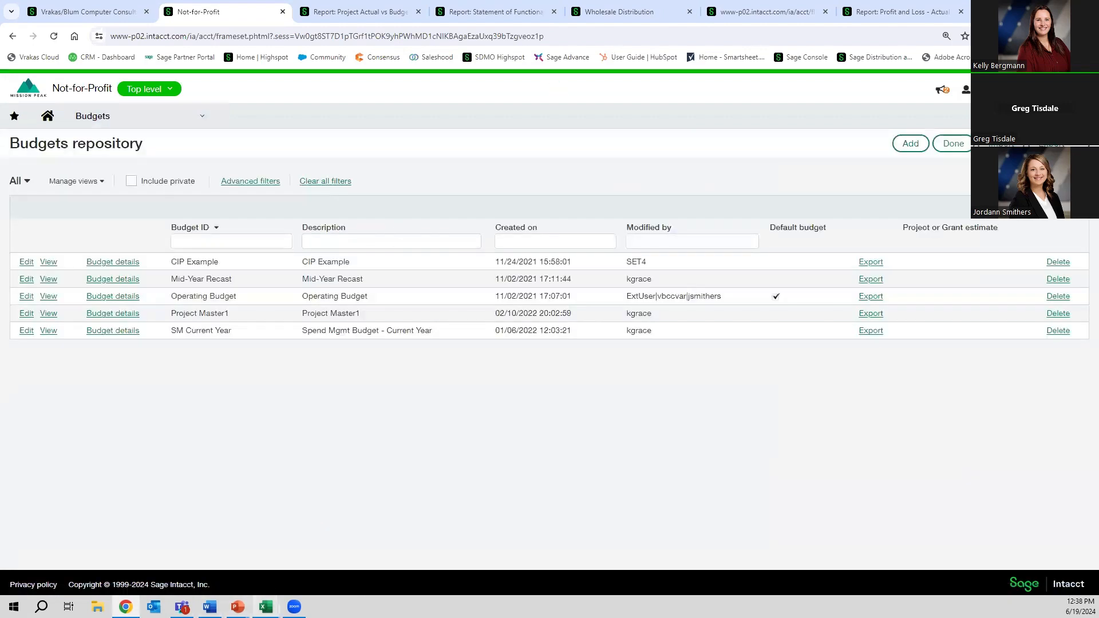
# Step: Review the account 4110 rows and their project IDs in the Budgets_ (3).xls workbook, and close it without saving
pyautogui.moveTo(266, 606)
pyautogui.click(184, 512)
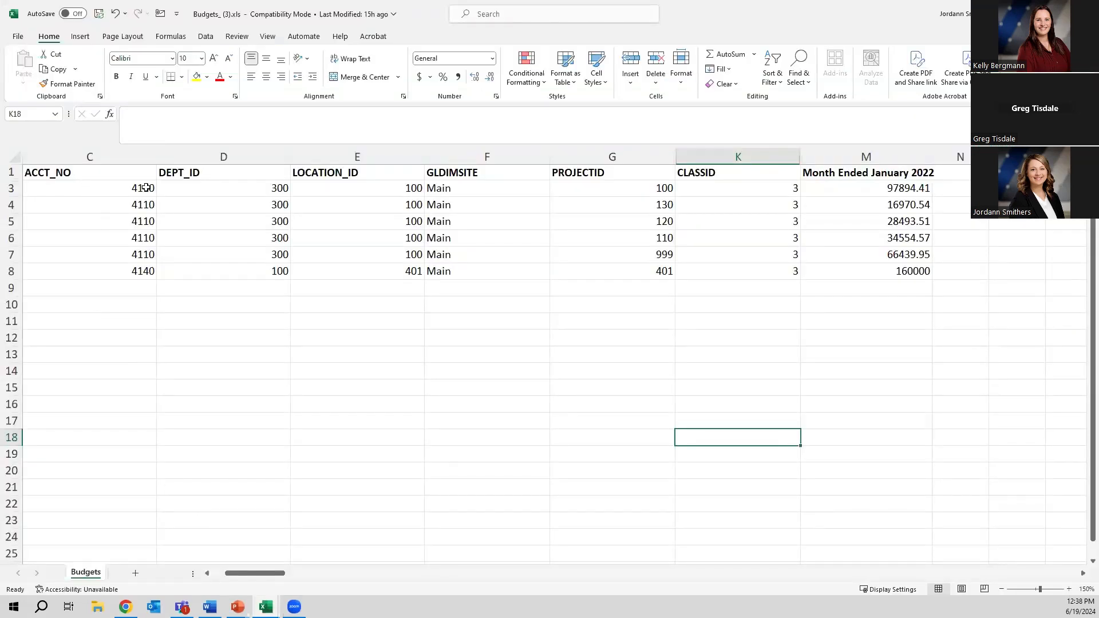
pyautogui.moveTo(148, 187); pyautogui.dragTo(150, 255)
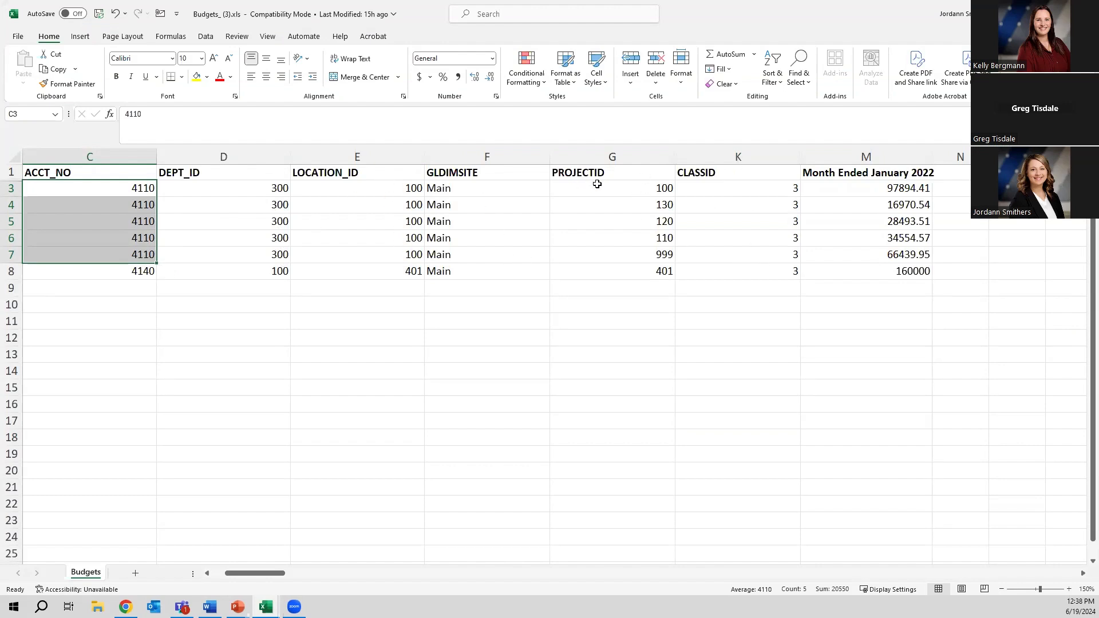
pyautogui.moveTo(597, 184); pyautogui.dragTo(596, 256)
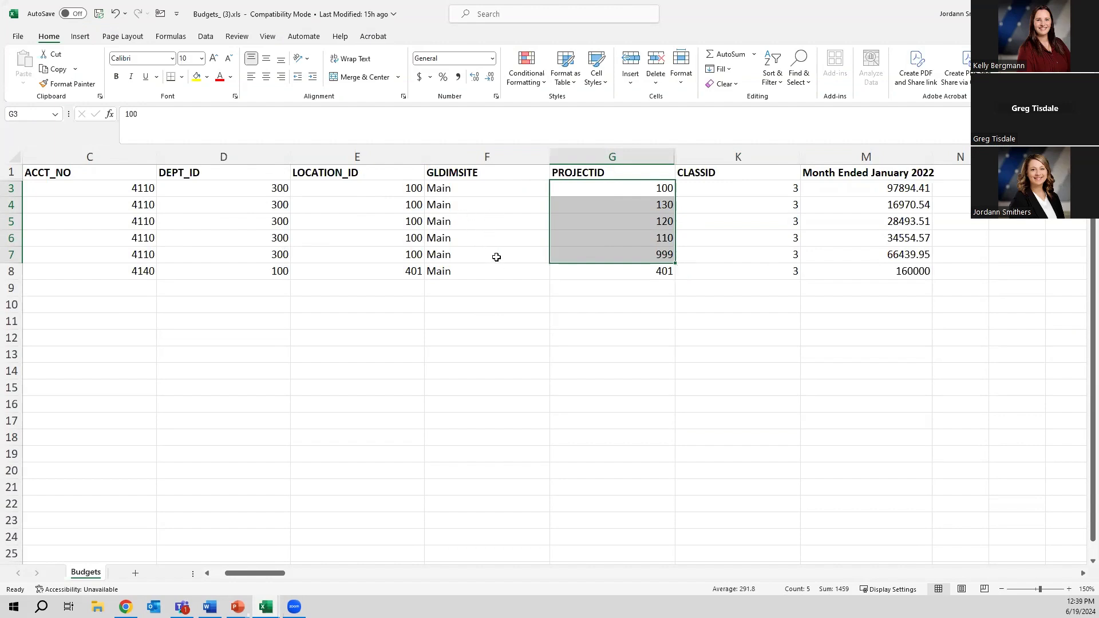
pyautogui.click(625, 310)
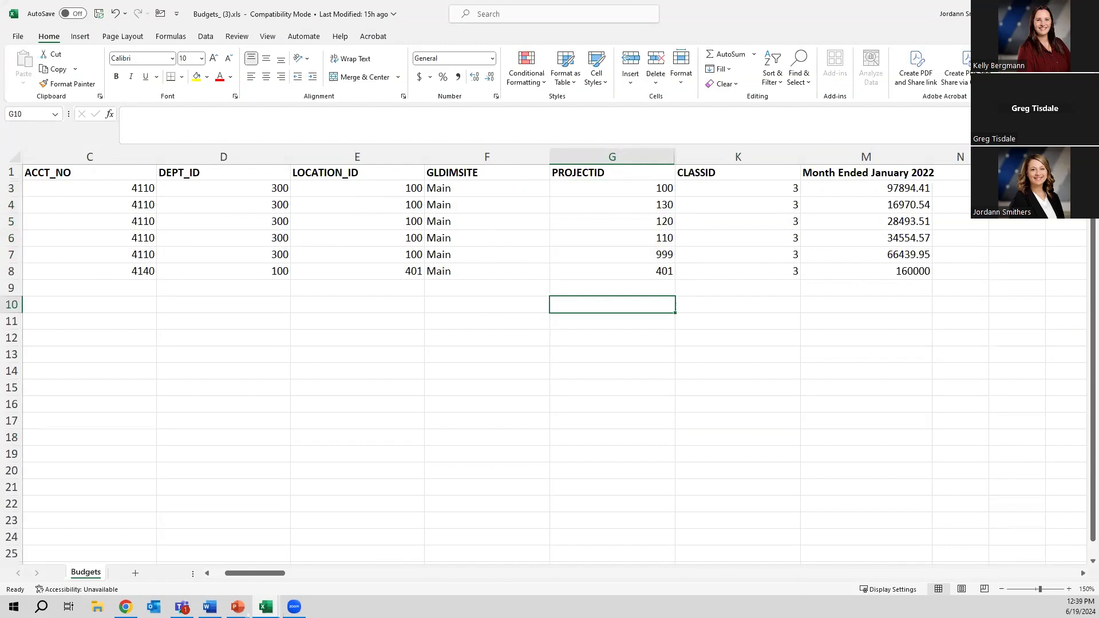
pyautogui.hotkey('ctrl', 'w')
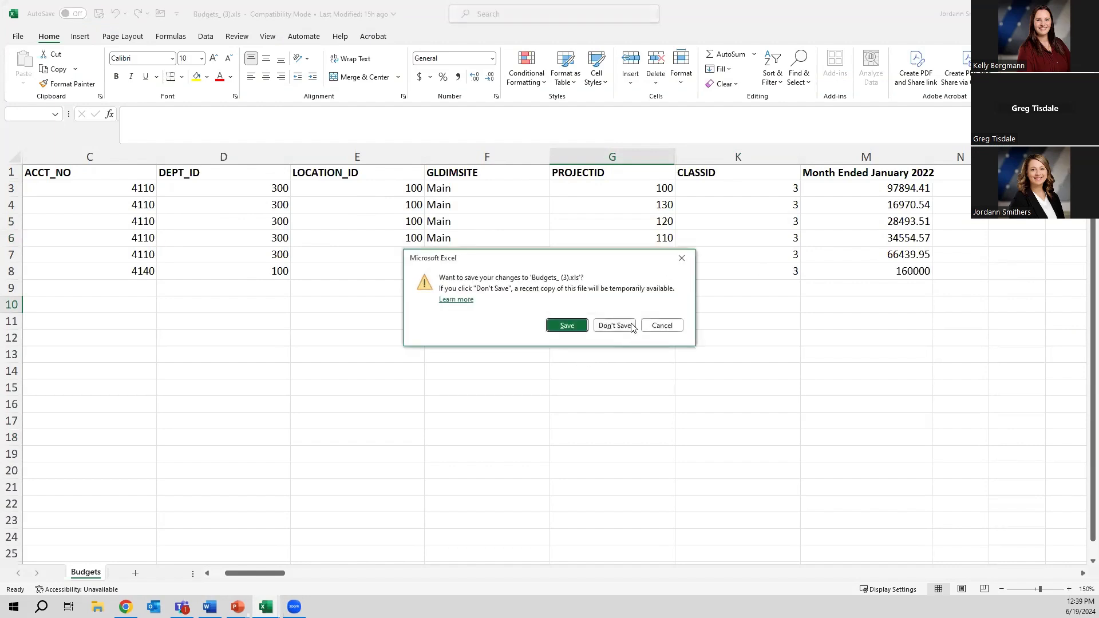
pyautogui.click(615, 325)
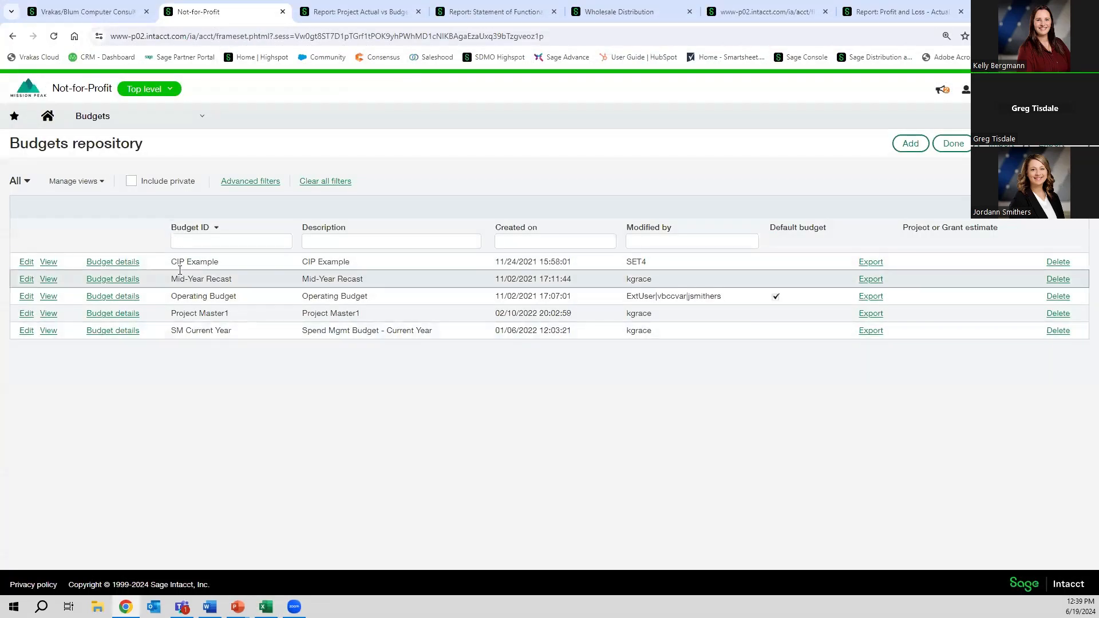
# Step: Import the Budgets_ (3).csv file from the Demo Resources Budgets folder into the Budgets repository
pyautogui.moveTo(10, 147); pyautogui.dragTo(164, 148)
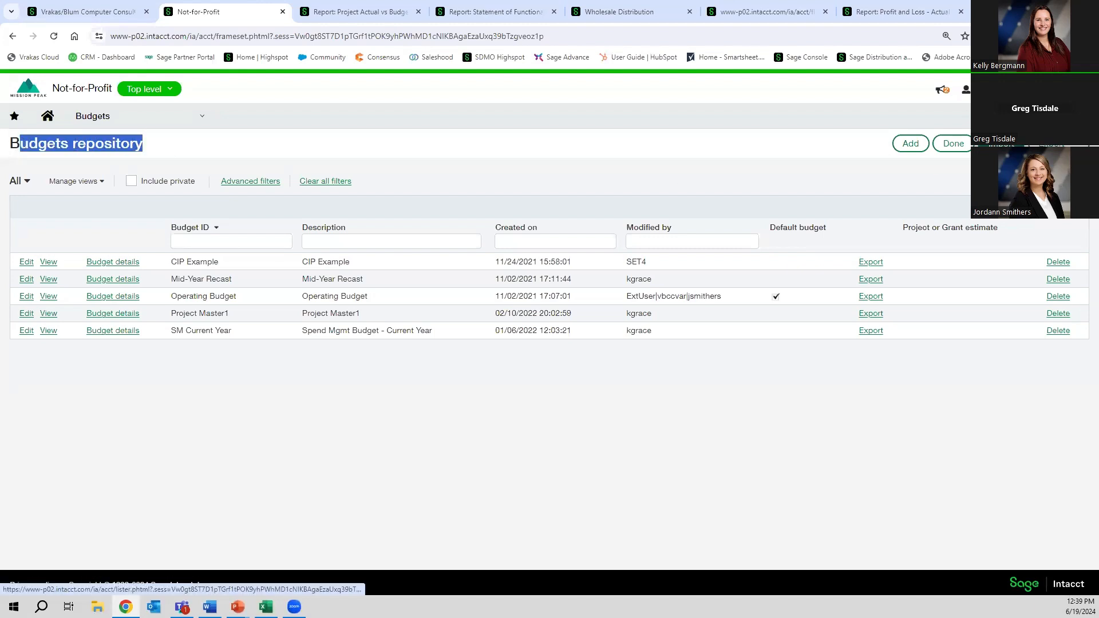
pyautogui.click(1001, 143)
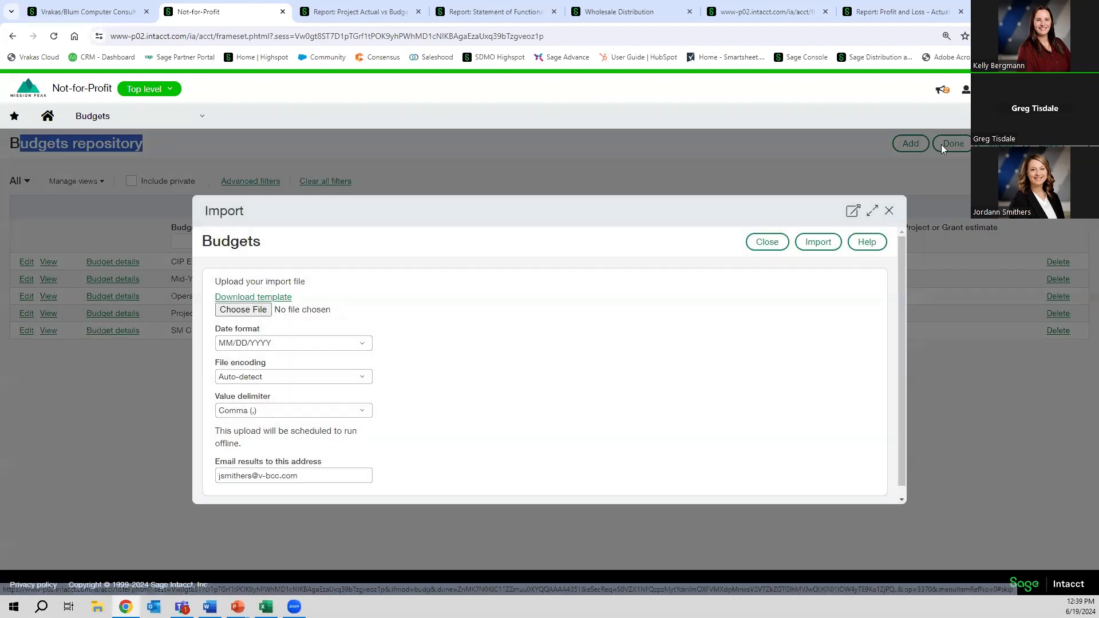
pyautogui.click(257, 315)
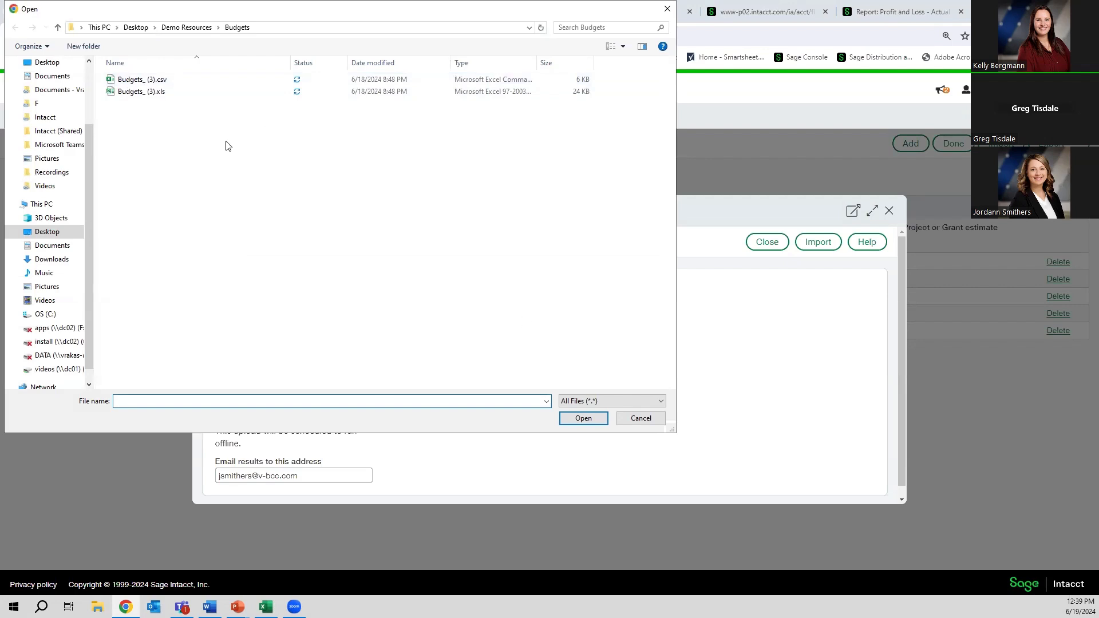
pyautogui.doubleClick(139, 82)
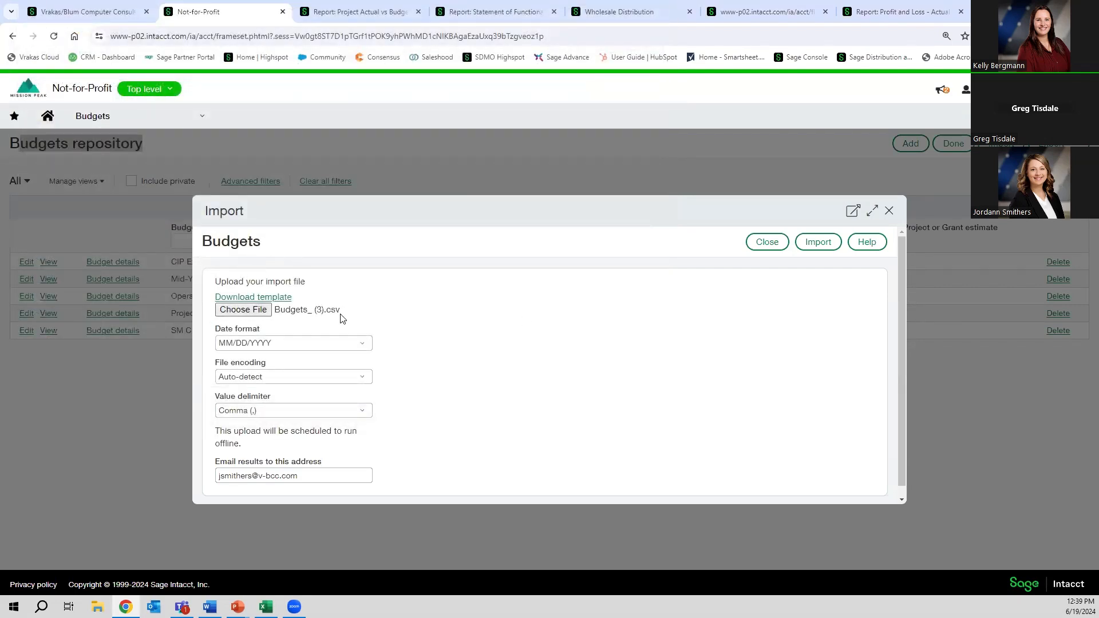
pyautogui.click(835, 244)
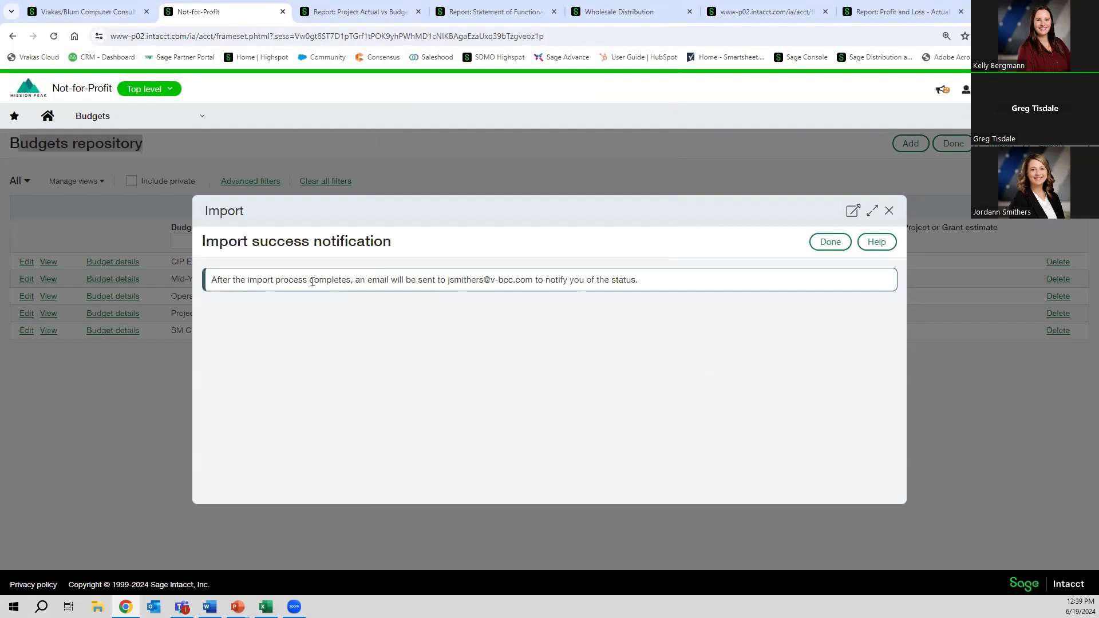
pyautogui.moveTo(442, 281); pyautogui.dragTo(539, 341)
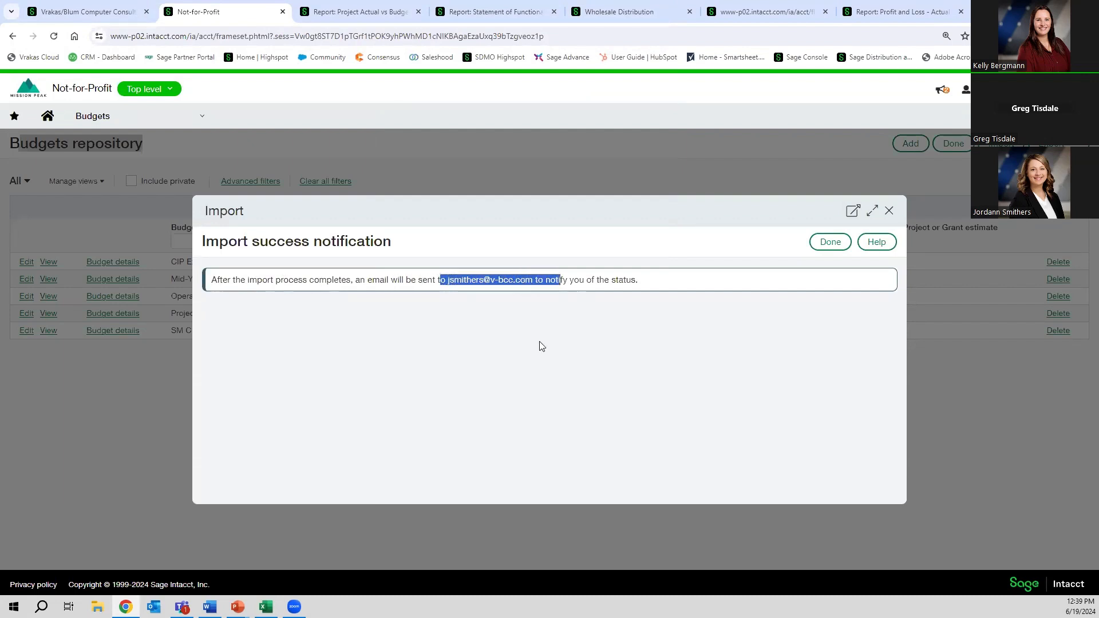
pyautogui.click(588, 373)
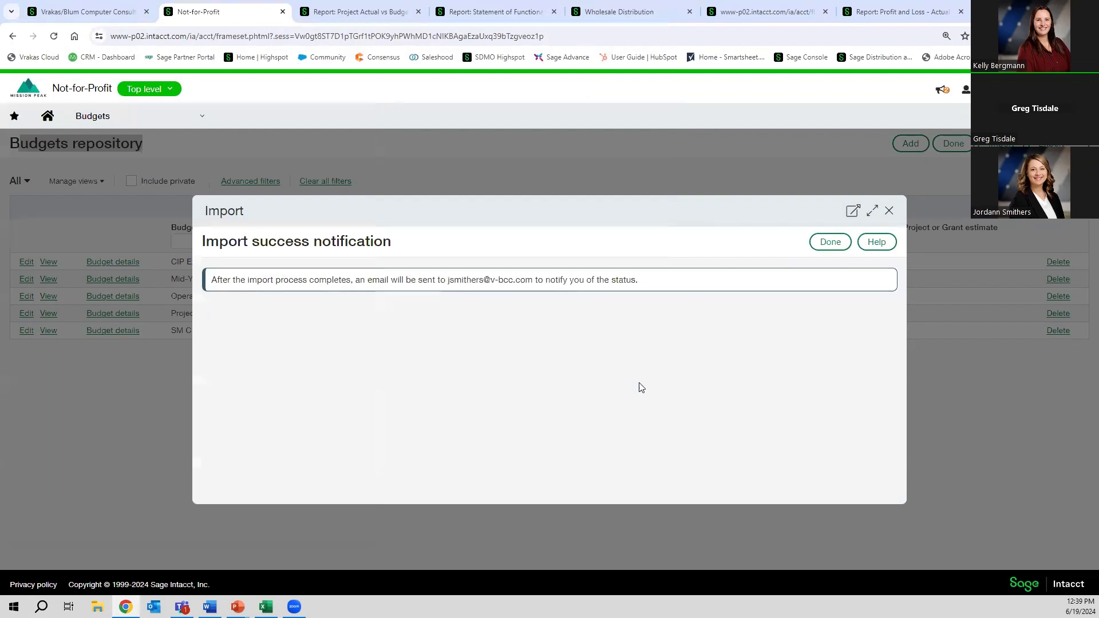
# Step: Dismiss the import notification and open the Budget report from the Budgets application
pyautogui.click(837, 243)
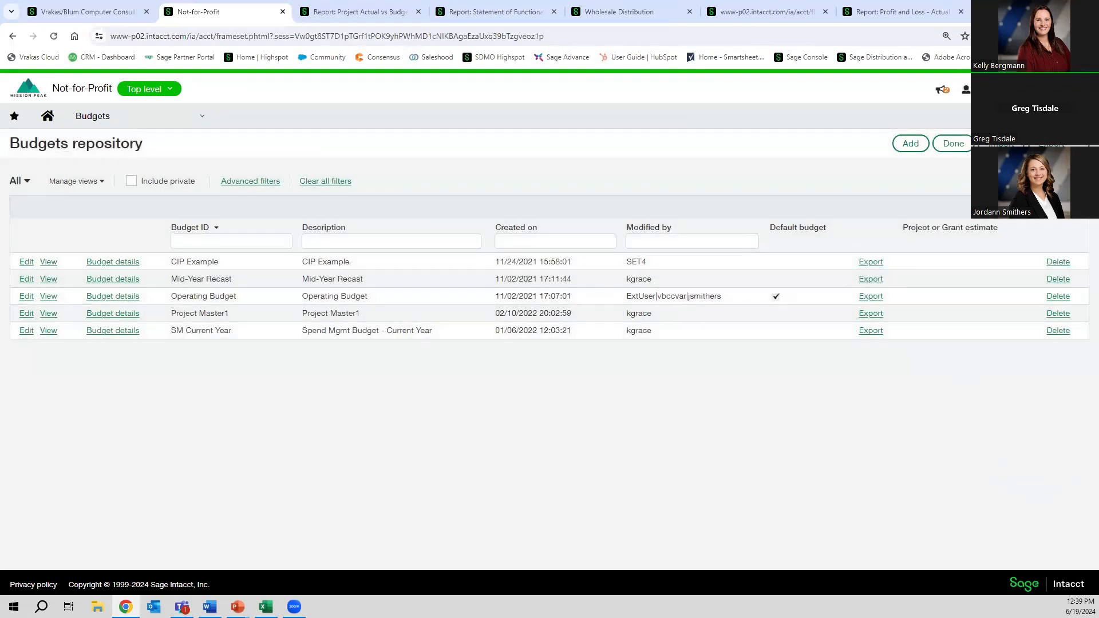
pyautogui.click(205, 119)
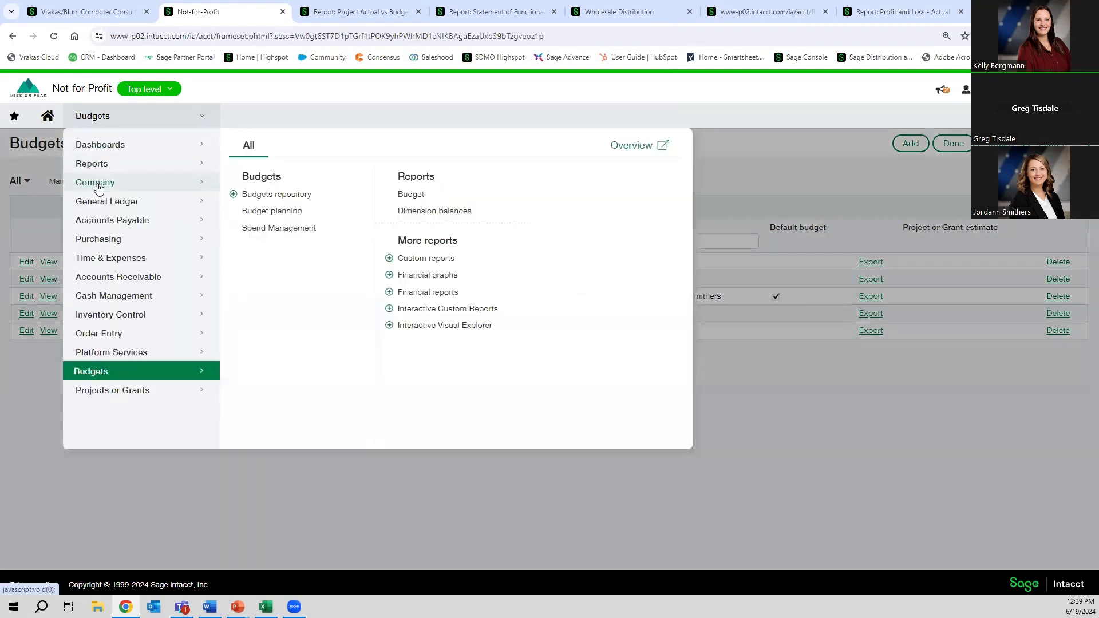
pyautogui.click(408, 196)
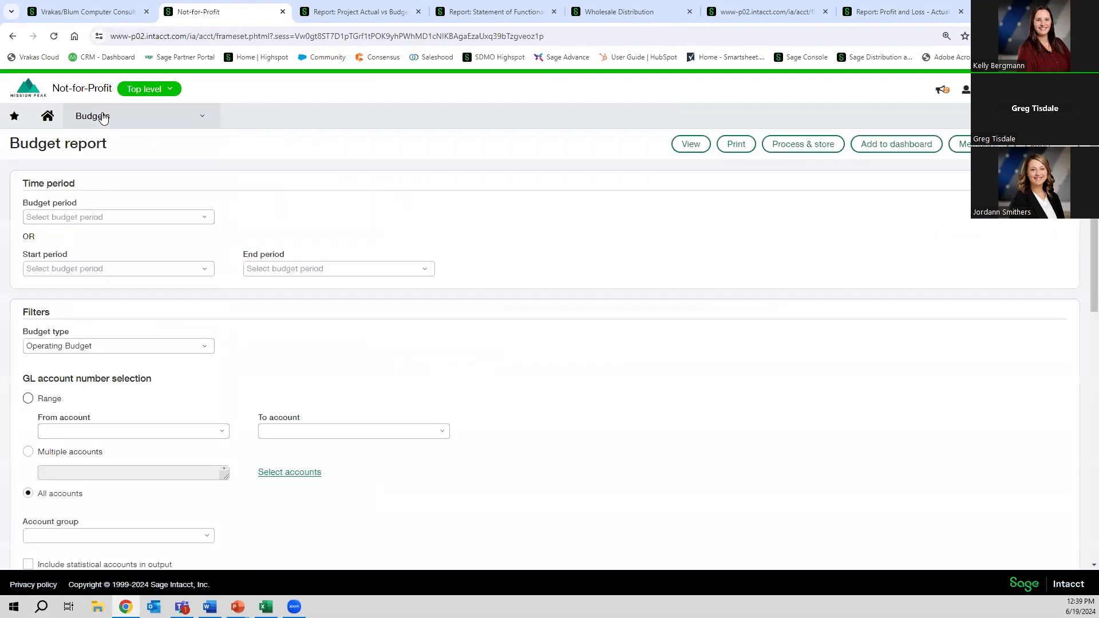
# Step: Set the budget period to Month Ended January 2022 and view the Operating Budget report for all accounts
pyautogui.click(205, 221)
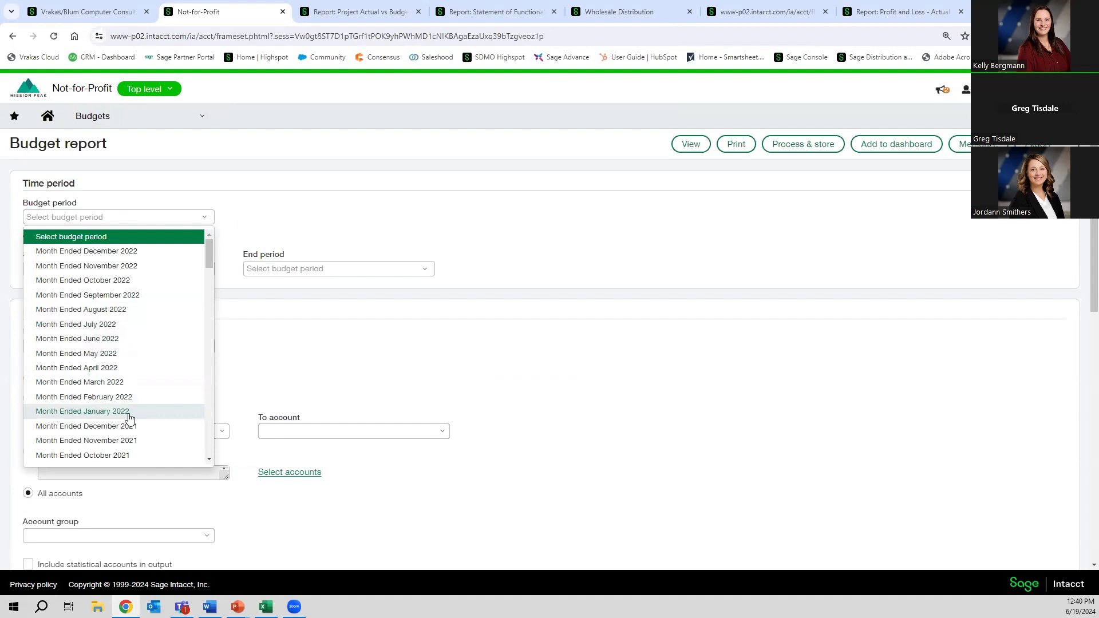
pyautogui.click(40, 413)
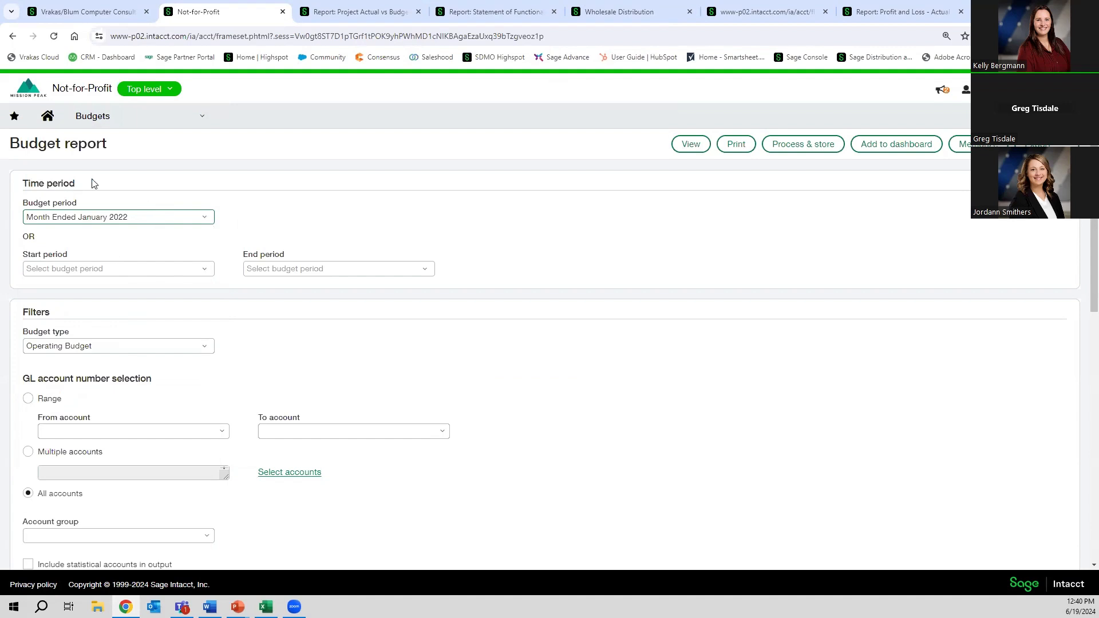
pyautogui.click(204, 272)
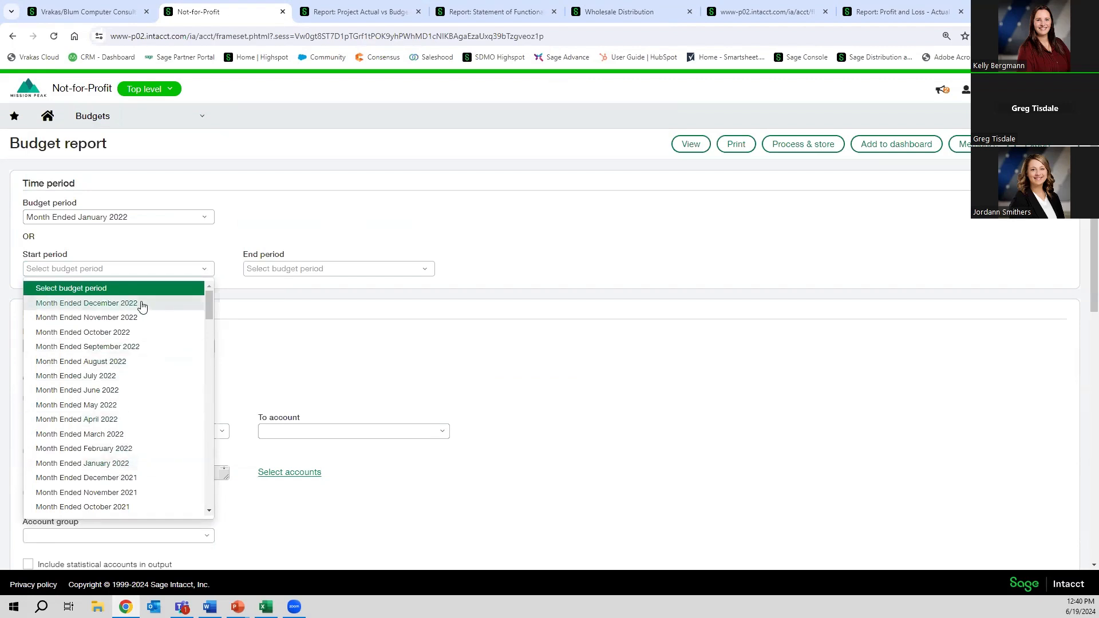
pyautogui.click(441, 315)
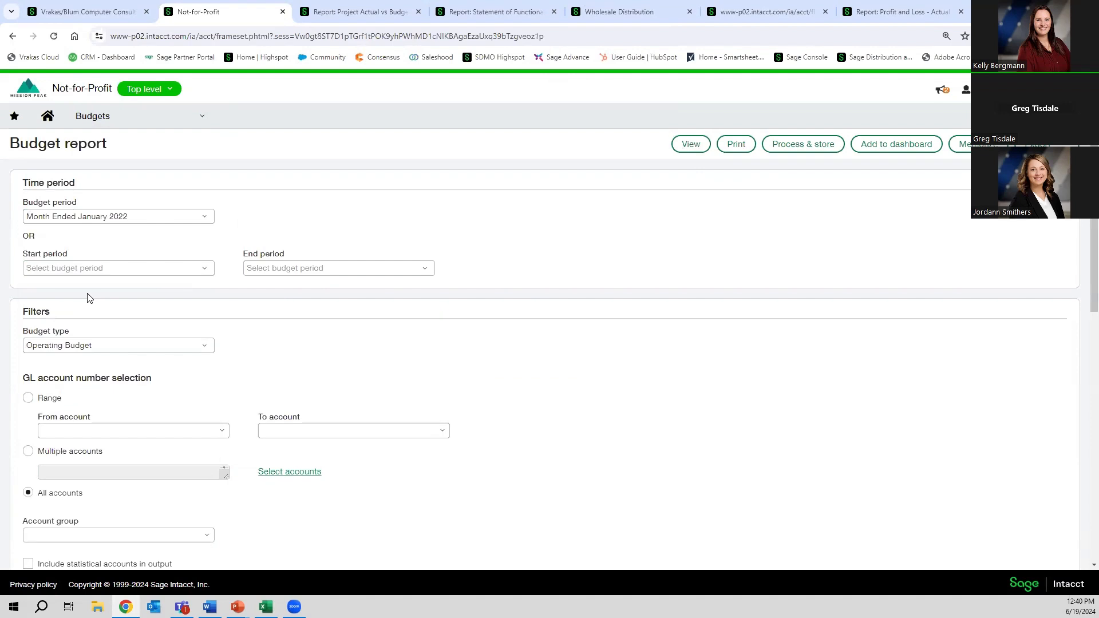
pyautogui.scroll(-1, 48, 265)
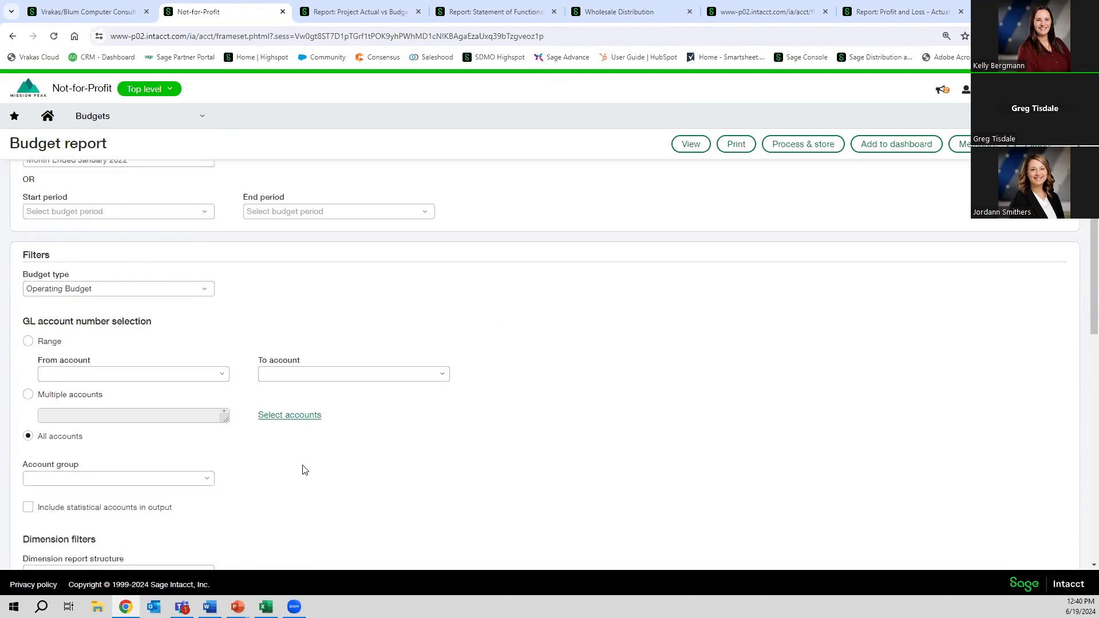
pyautogui.scroll(1, 305, 469)
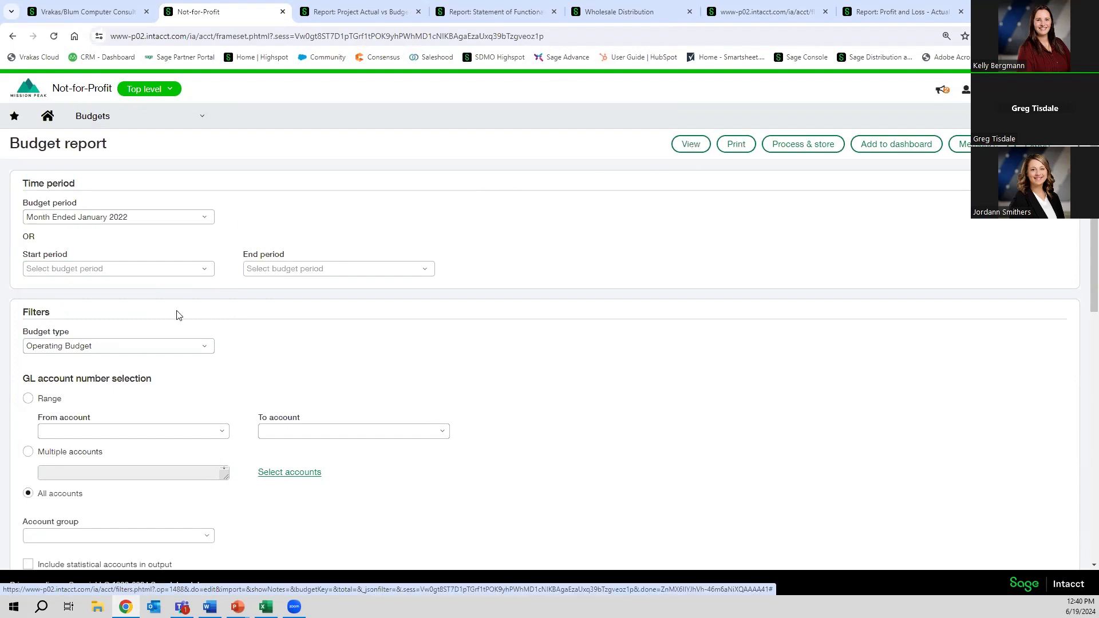
pyautogui.click(691, 145)
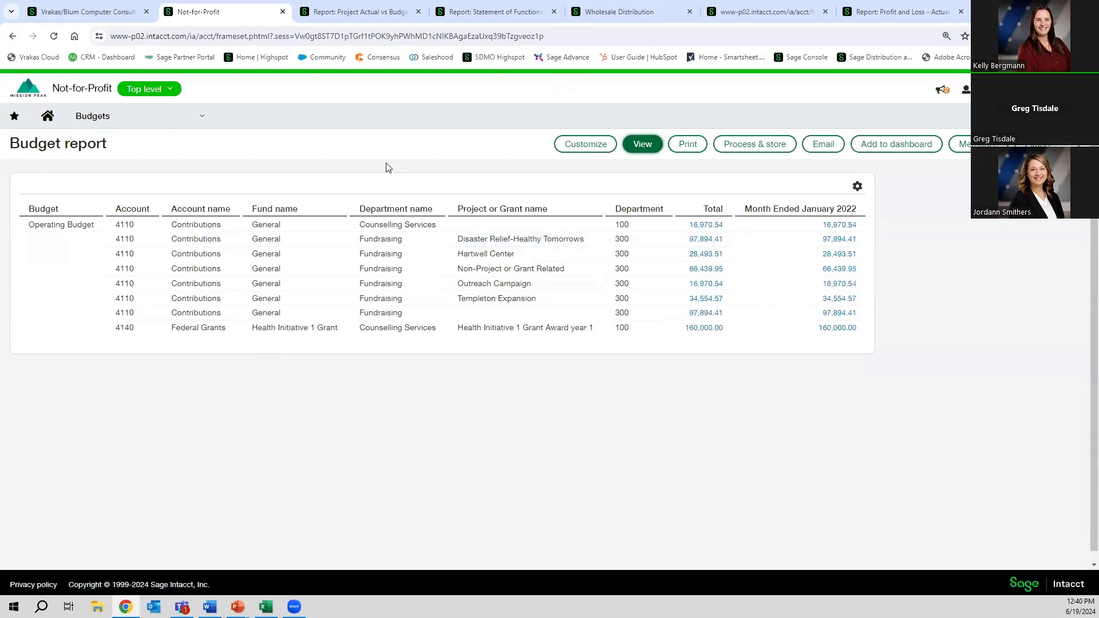
# Step: Reopen the Budget report and view the Operating Budget from Month Ended January 2021 through Month Ended December 2021
pyautogui.click(206, 118)
pyautogui.click(410, 196)
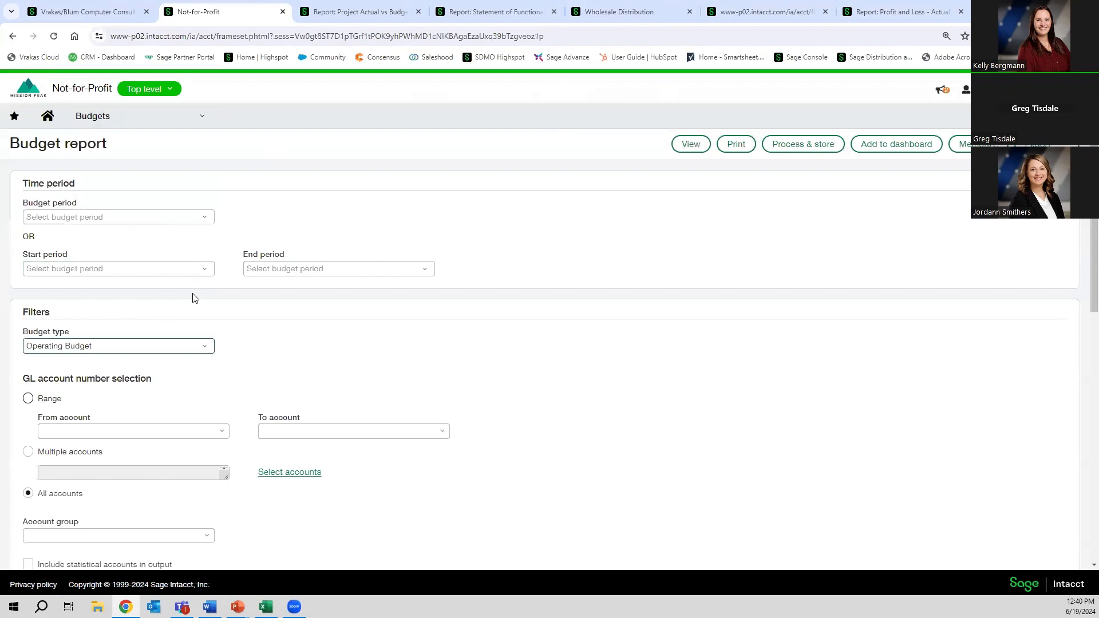
pyautogui.click(206, 269)
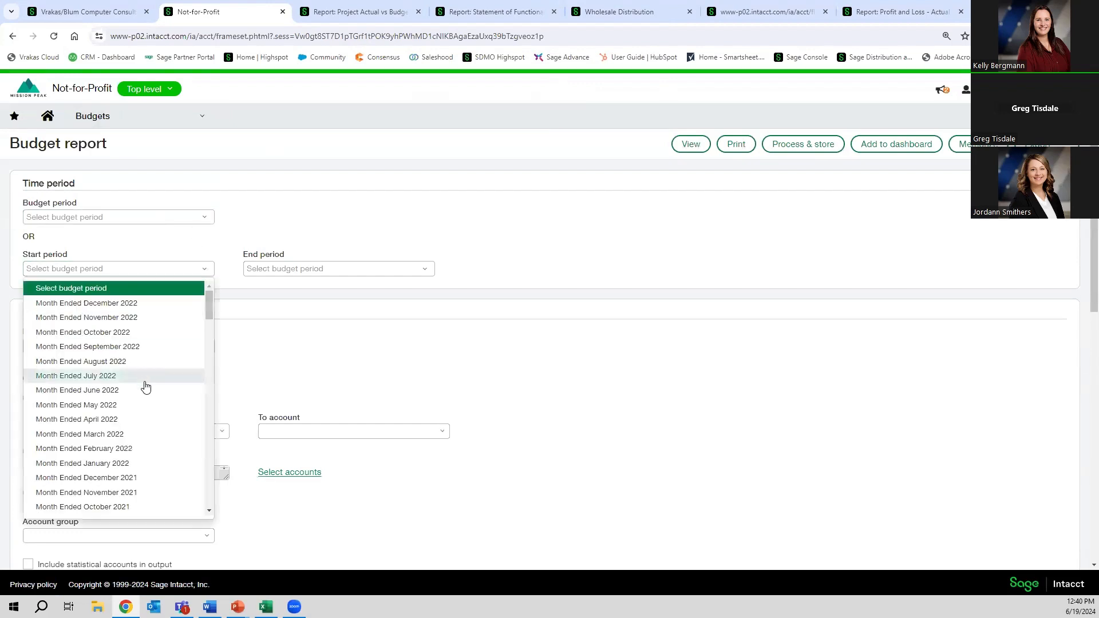
pyautogui.scroll(-3, 145, 393)
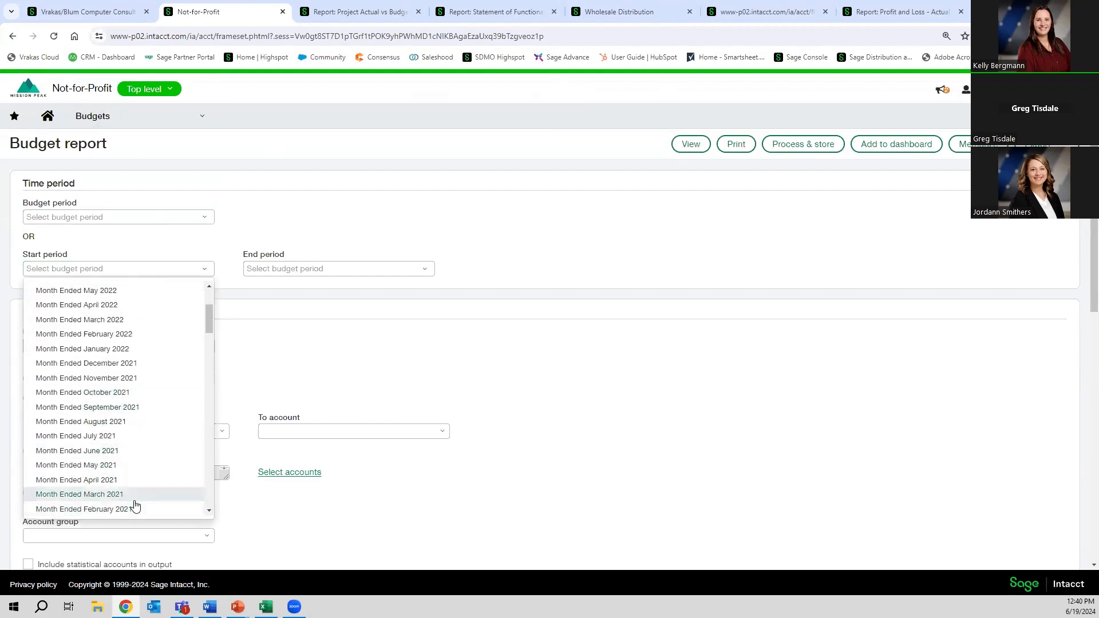
pyautogui.scroll(-2, 135, 504)
pyautogui.click(140, 466)
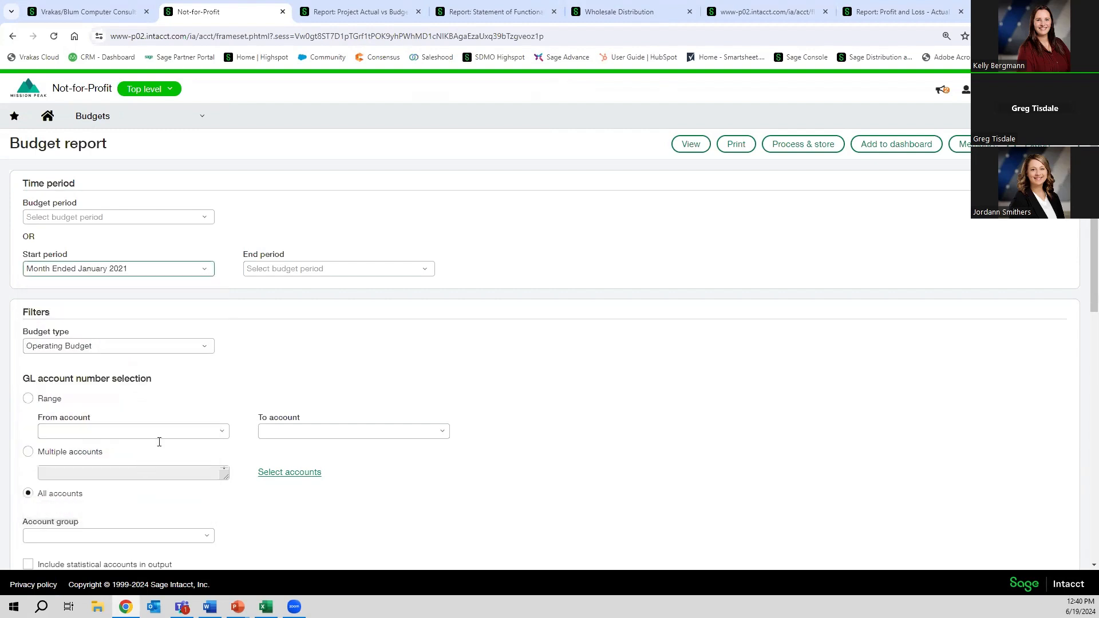
pyautogui.click(421, 270)
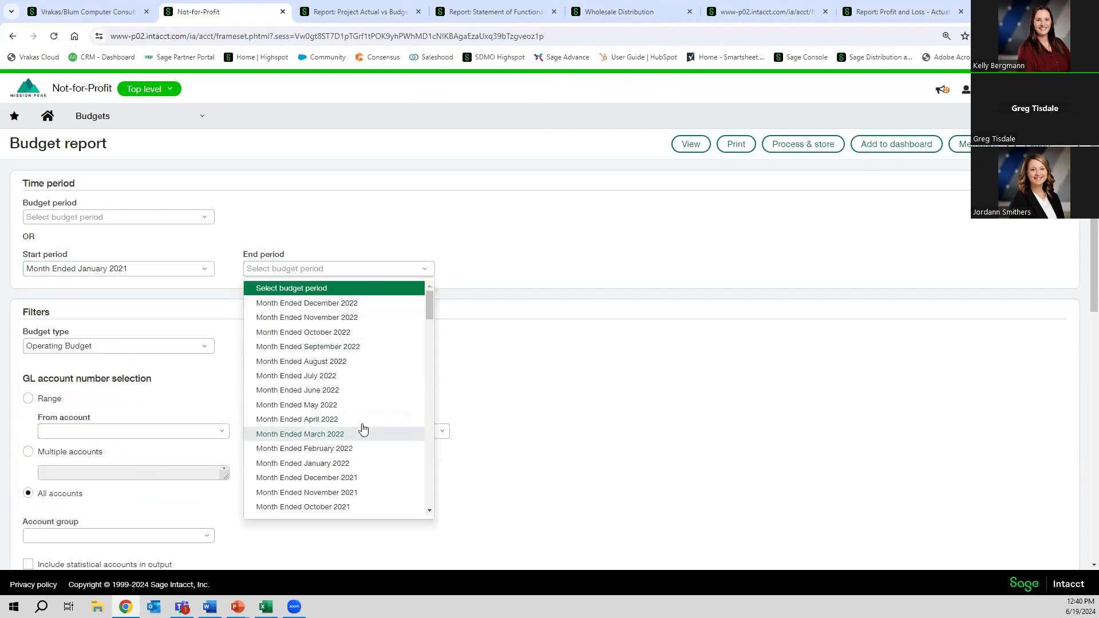
pyautogui.click(360, 478)
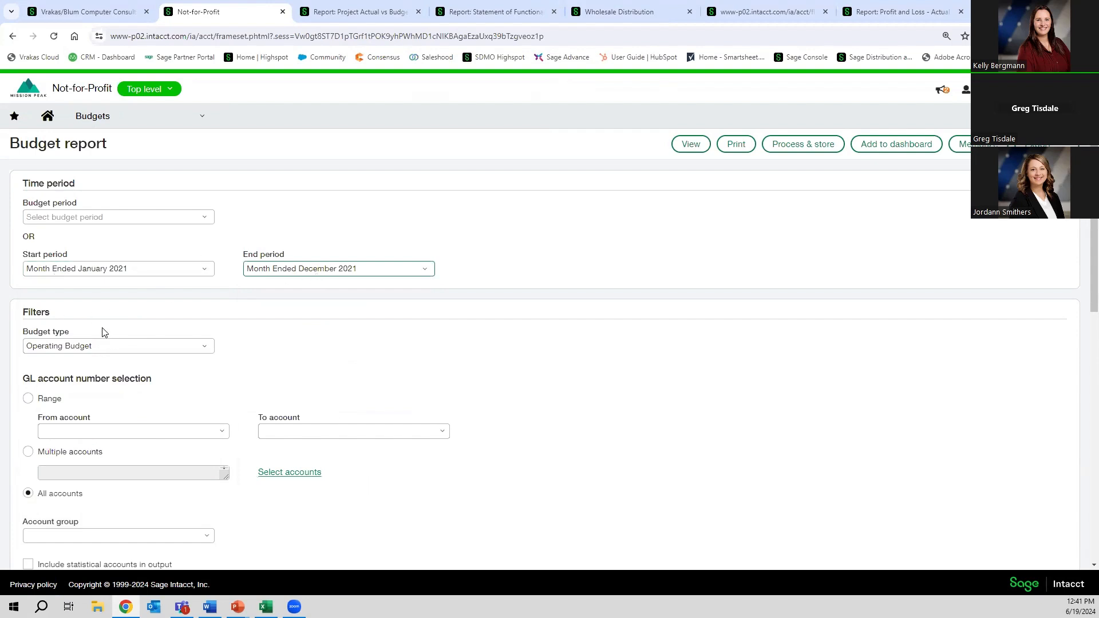
pyautogui.click(690, 145)
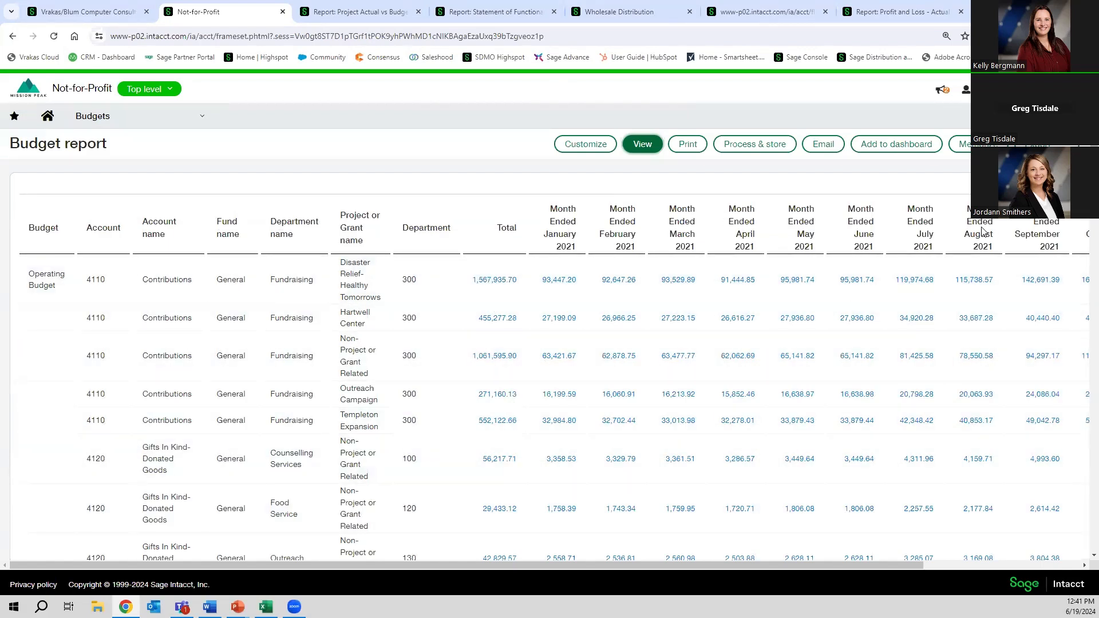
# Step: Export the 2021 budget report to Excel, download the file, and open xlsdownload (6).xls for editing
pyautogui.moveTo(910, 564); pyautogui.dragTo(1029, 564)
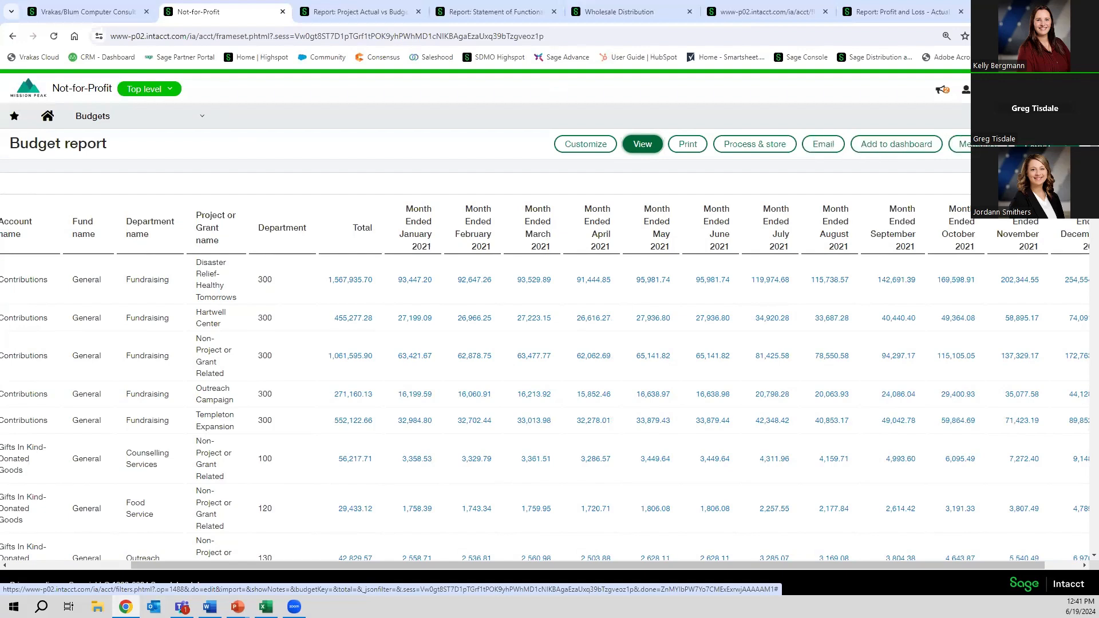
pyautogui.click(1051, 146)
pyautogui.click(929, 146)
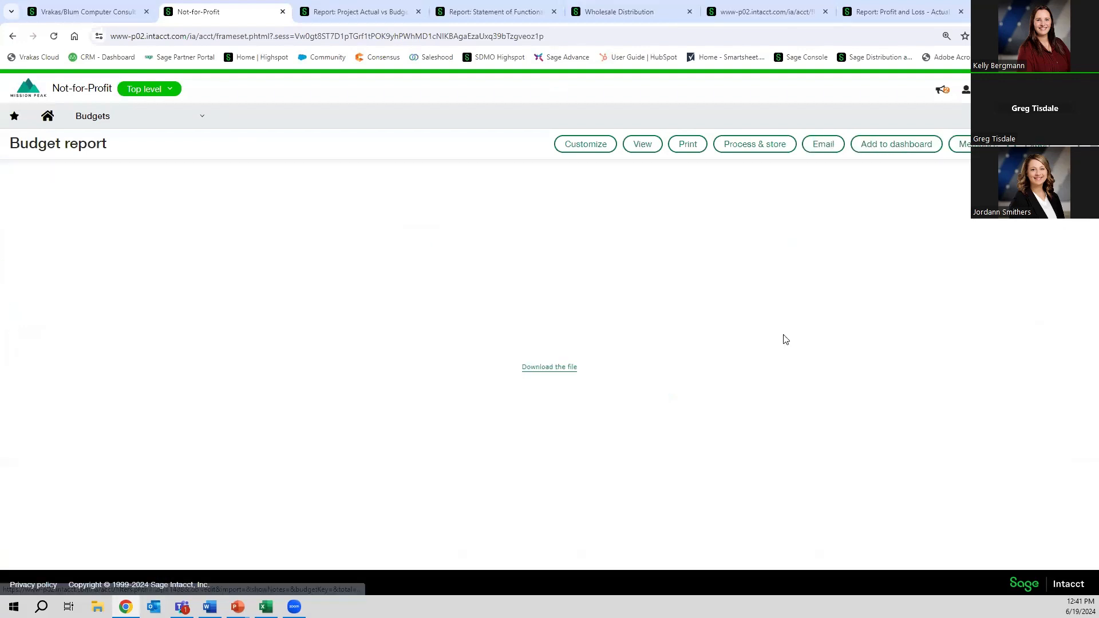
pyautogui.click(536, 367)
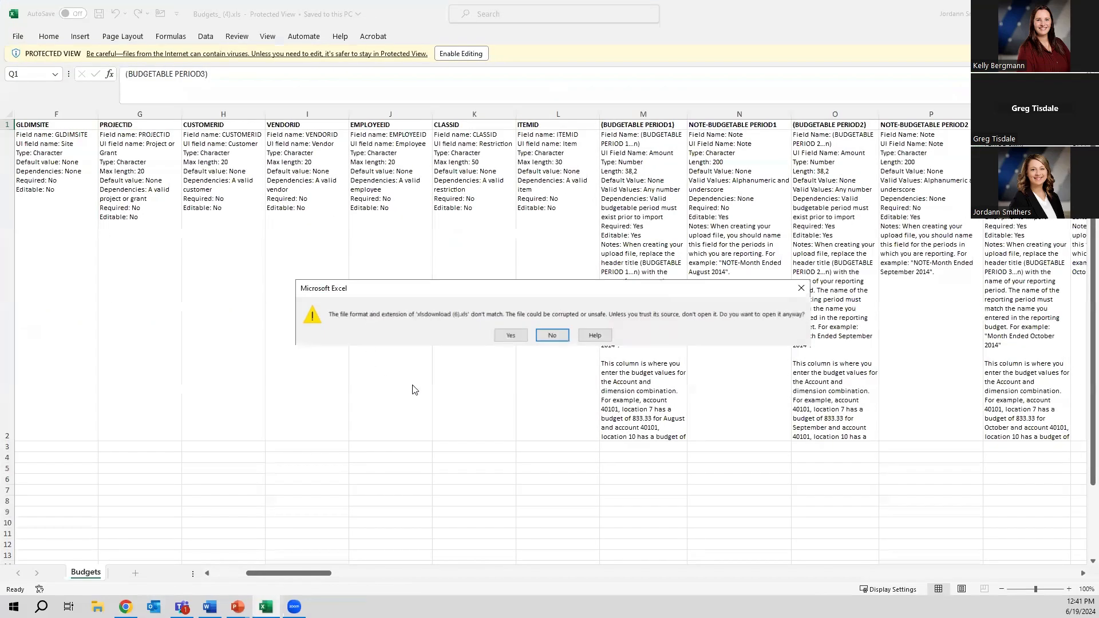
pyautogui.click(512, 335)
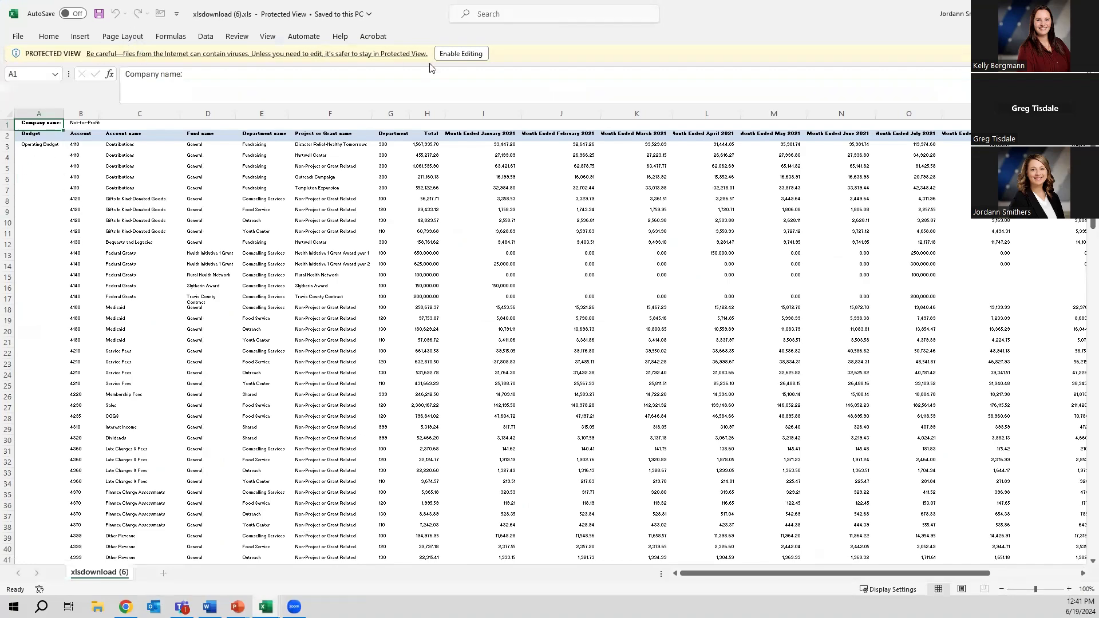
pyautogui.click(463, 55)
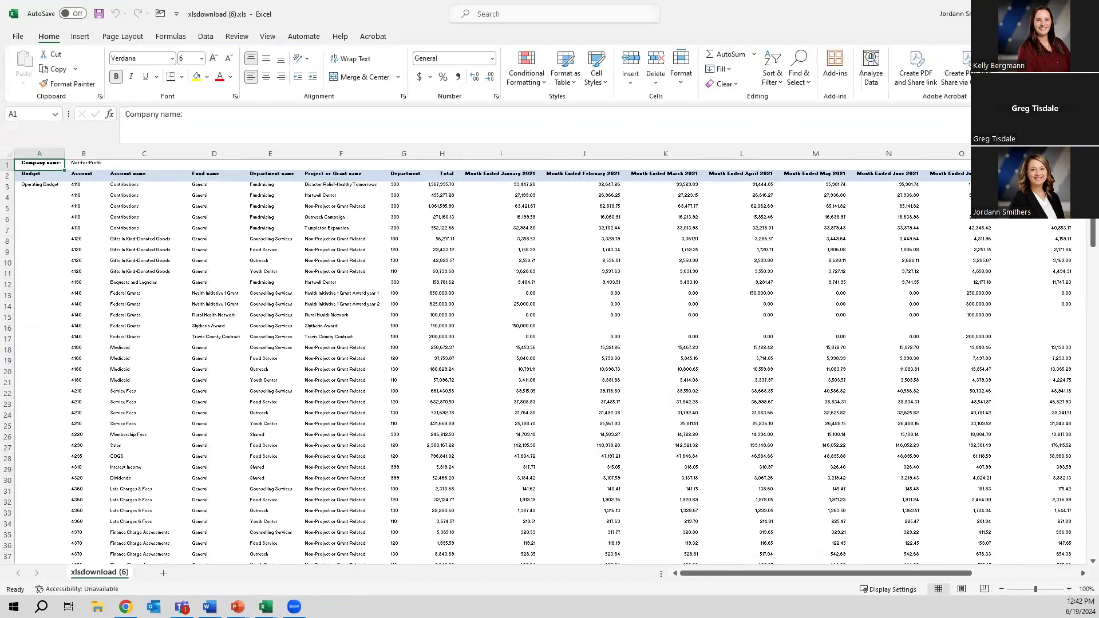
# Step: Examine the exported worksheet's monthly budget columns and department names at 120% zoom
pyautogui.click(1069, 589)
pyautogui.click(1069, 589)
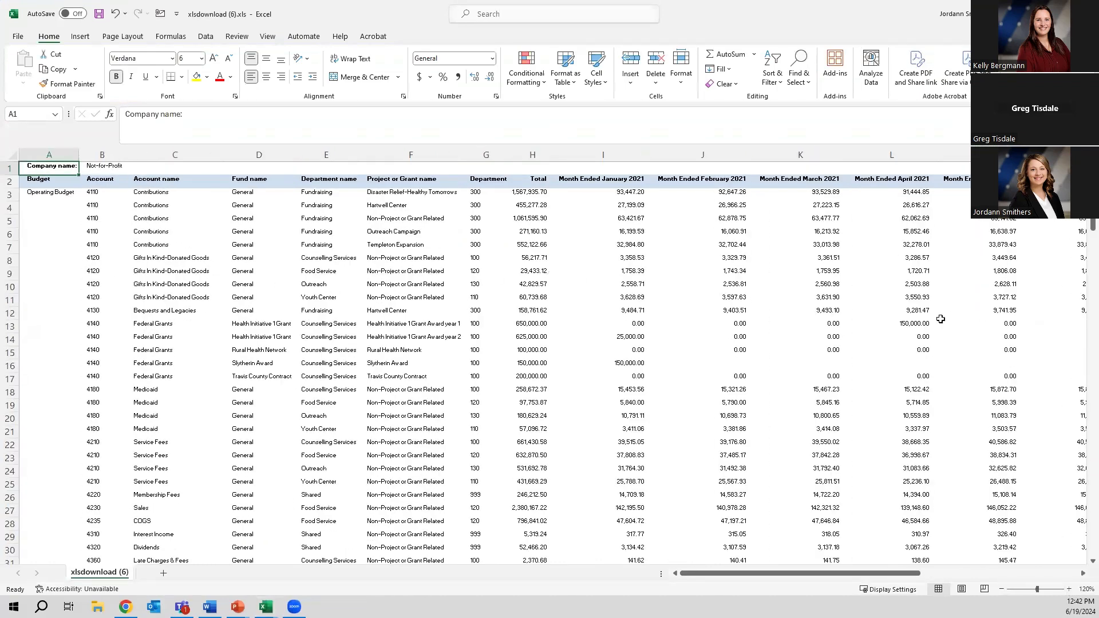
pyautogui.moveTo(793, 579); pyautogui.dragTo(994, 582)
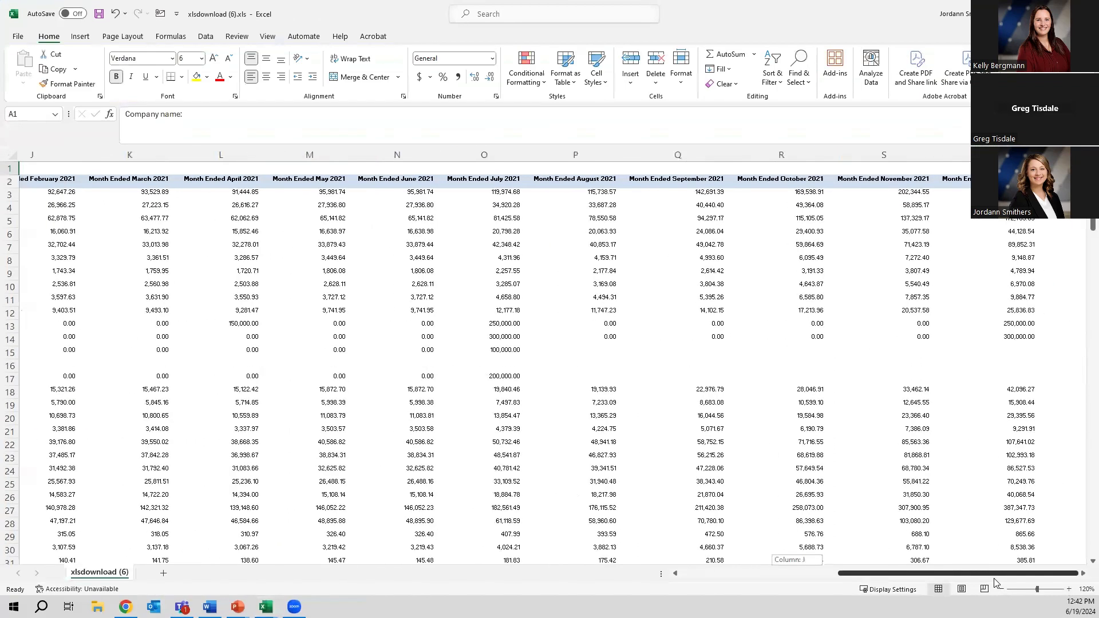
pyautogui.moveTo(928, 585); pyautogui.dragTo(646, 587)
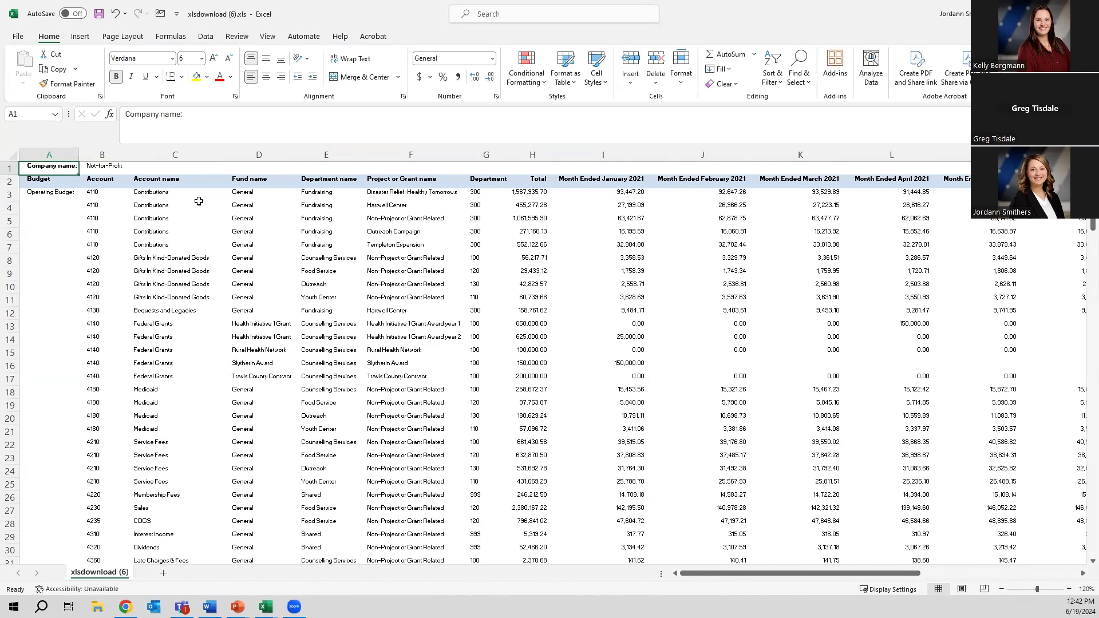
pyautogui.click(343, 179)
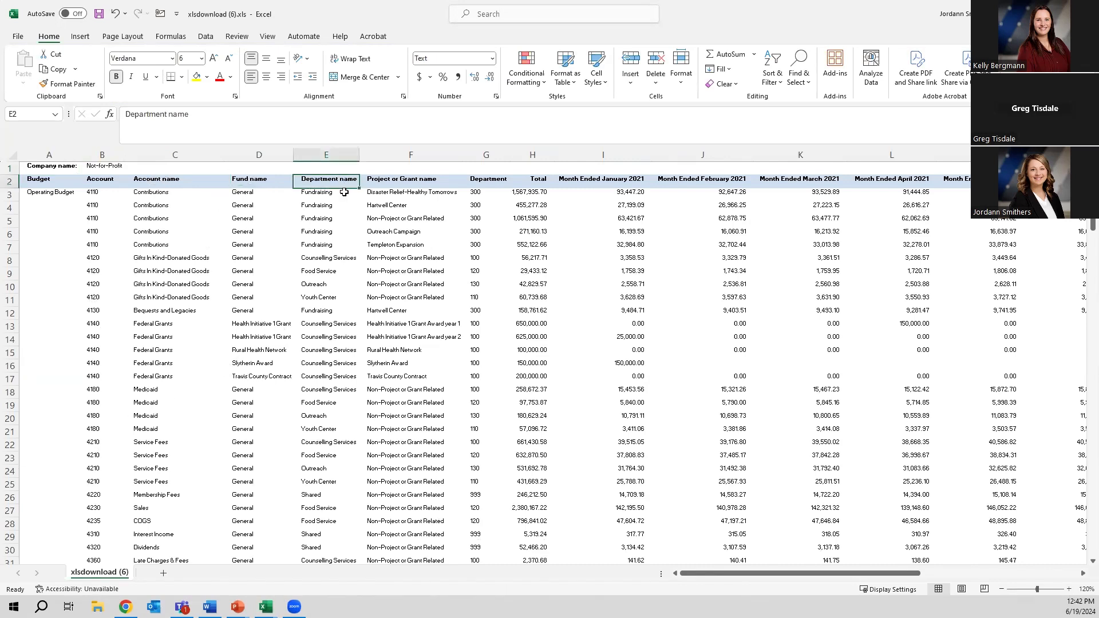
pyautogui.moveTo(334, 188)
pyautogui.mouseDown()
pyautogui.moveTo(333, 236)
pyautogui.moveTo(331, 181)
pyautogui.mouseUp()
# Step: Switch back to Sage Intacct in the browser and reopen the Budgets repository
pyautogui.hotkey('alt', 'Tab')
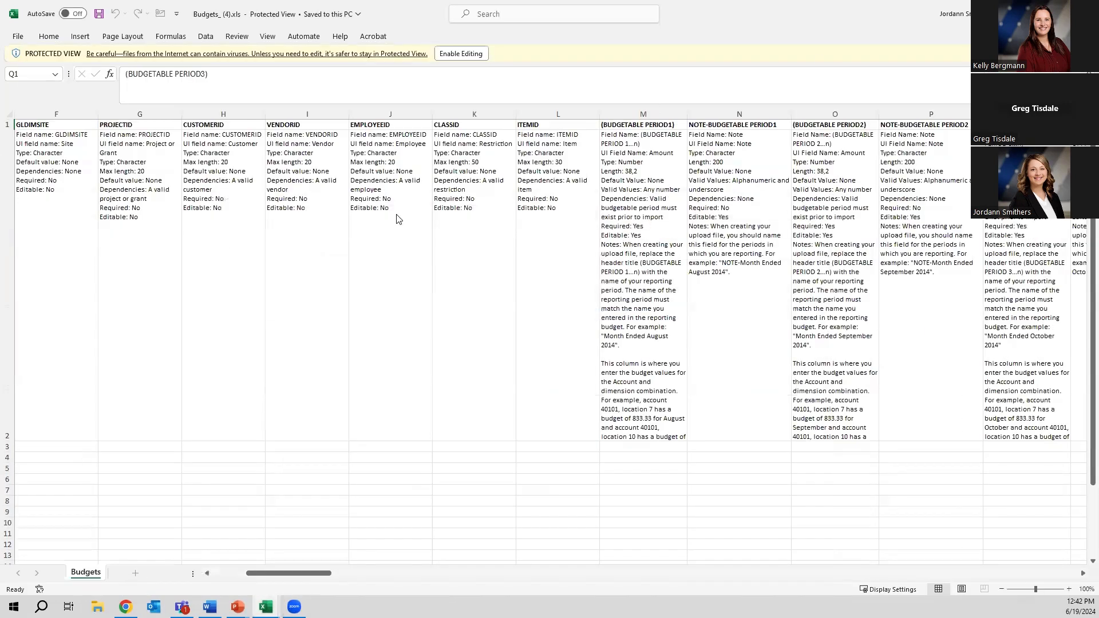
pyautogui.hotkey('alt', 'Tab')
pyautogui.click(209, 114)
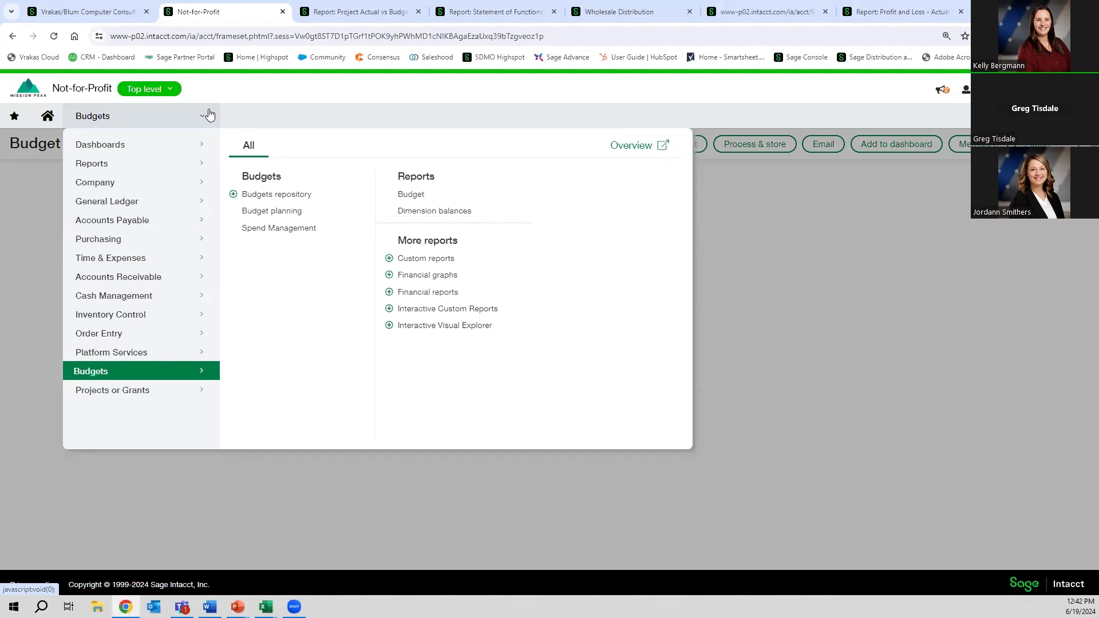
pyautogui.click(274, 195)
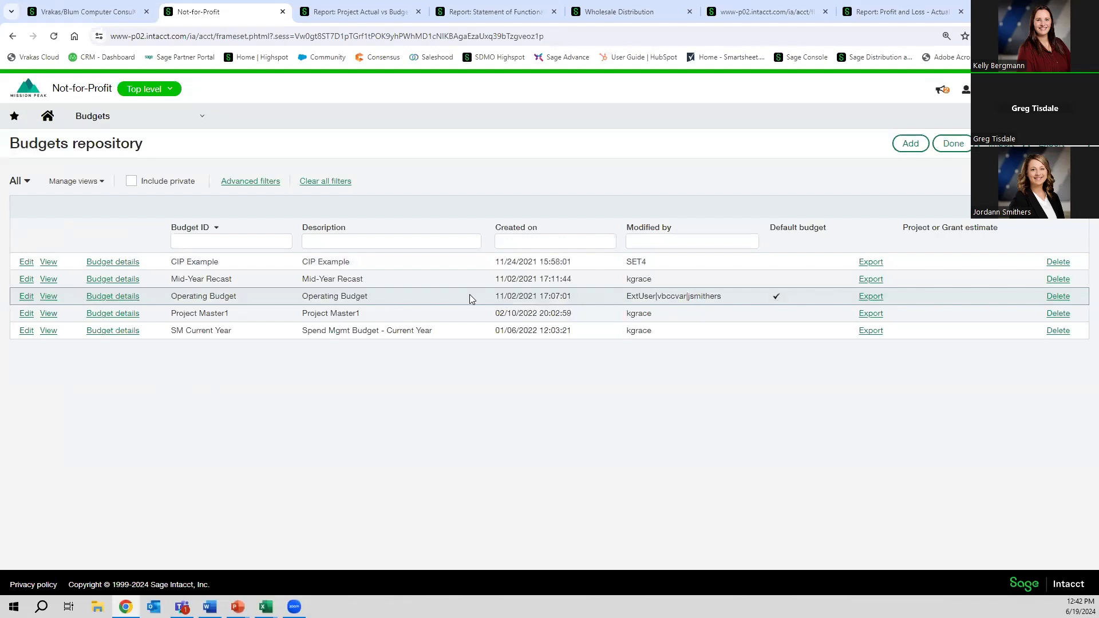
# Step: Open the QuickStart Controller (QS) dashboard in the Not-for-Profit company
pyautogui.click(209, 117)
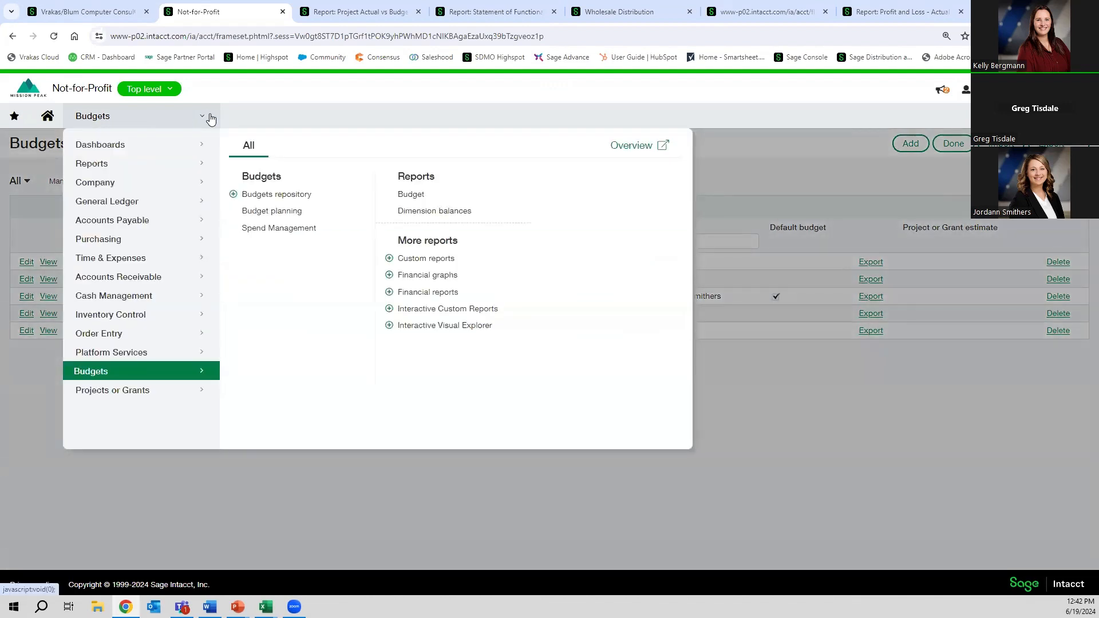
pyautogui.click(158, 145)
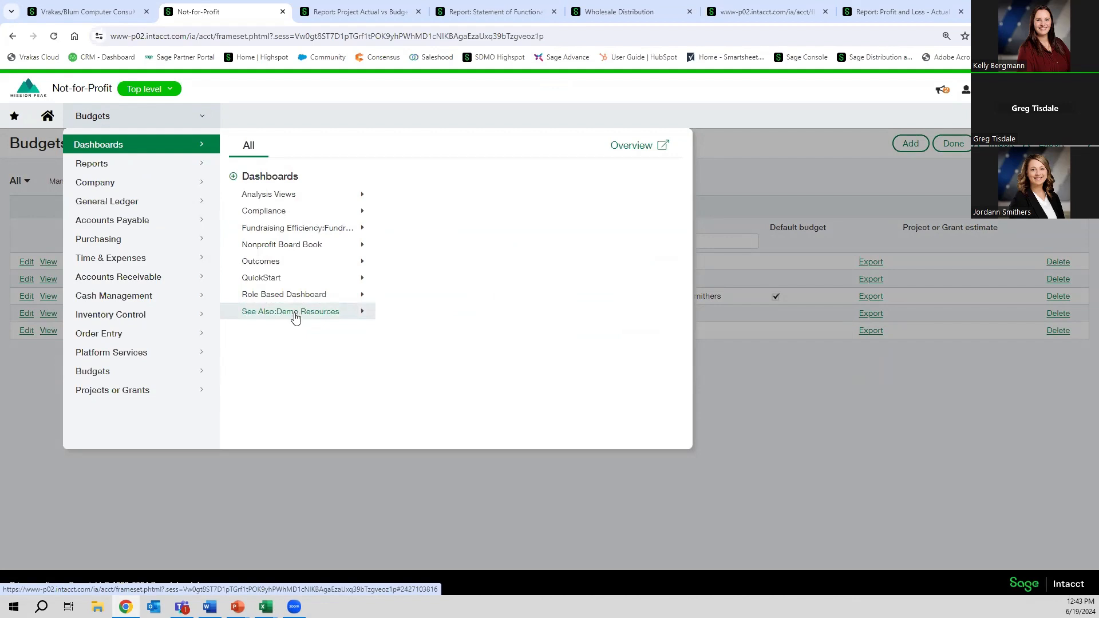
pyautogui.click(297, 280)
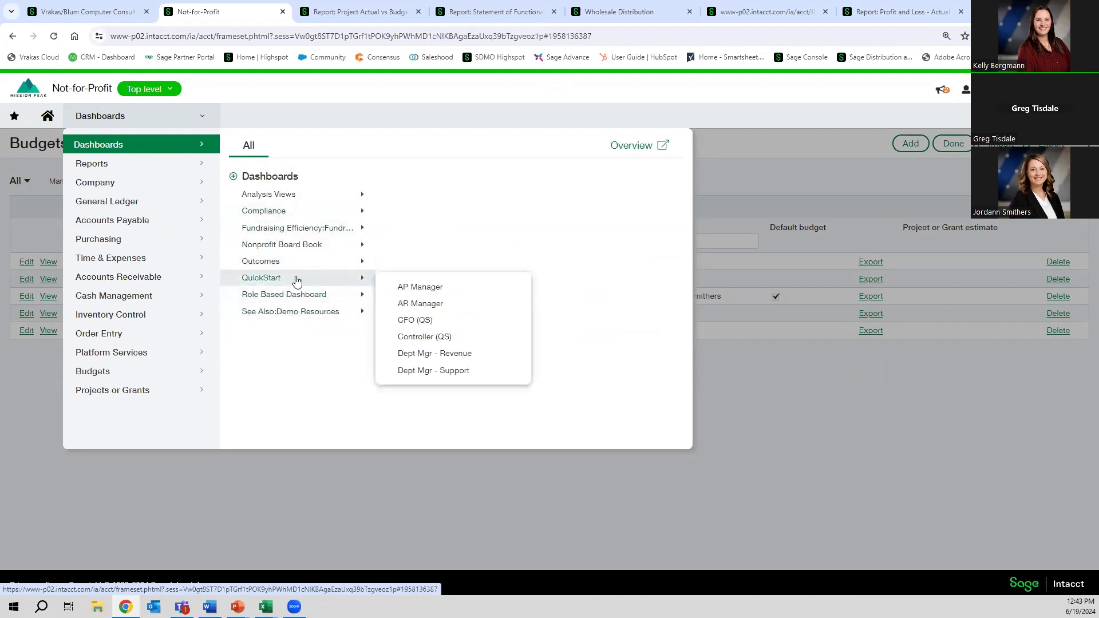
pyautogui.click(433, 338)
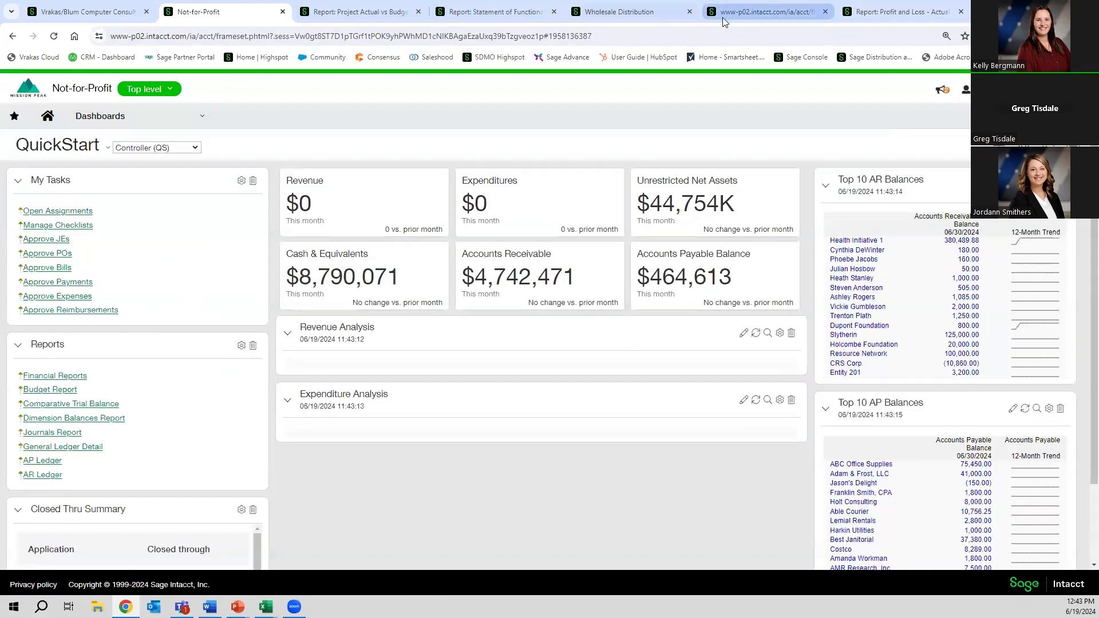
# Step: Switch to the Wholesale Distribution company and review Profit and Loss - Actual vs. Budget on the Role-Based Controller dashboard
pyautogui.click(642, 18)
pyautogui.click(196, 116)
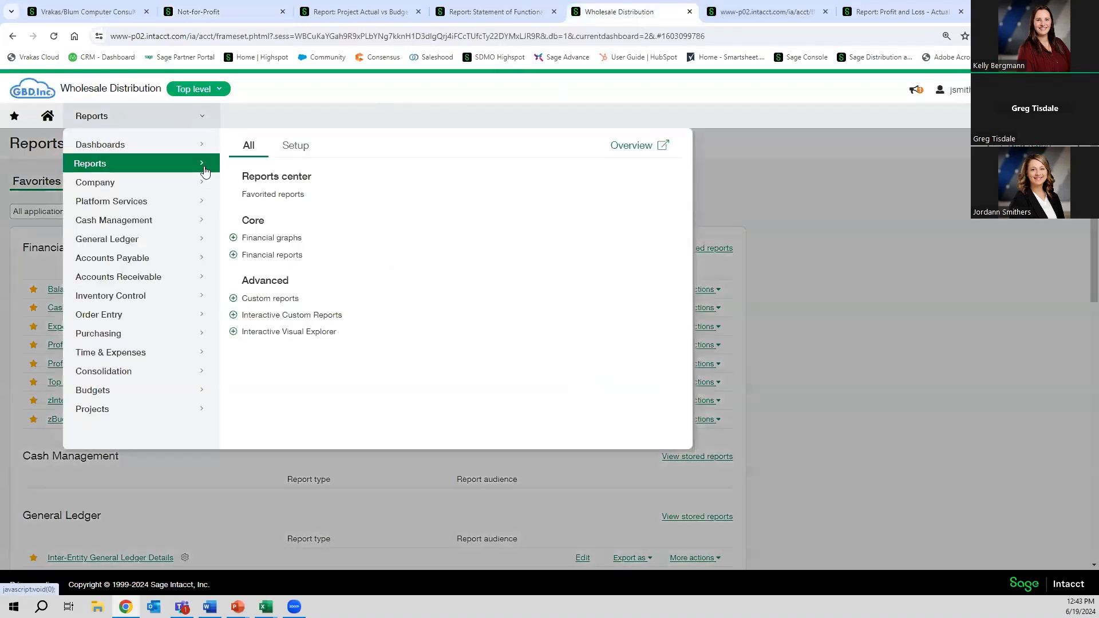
pyautogui.moveTo(155, 147)
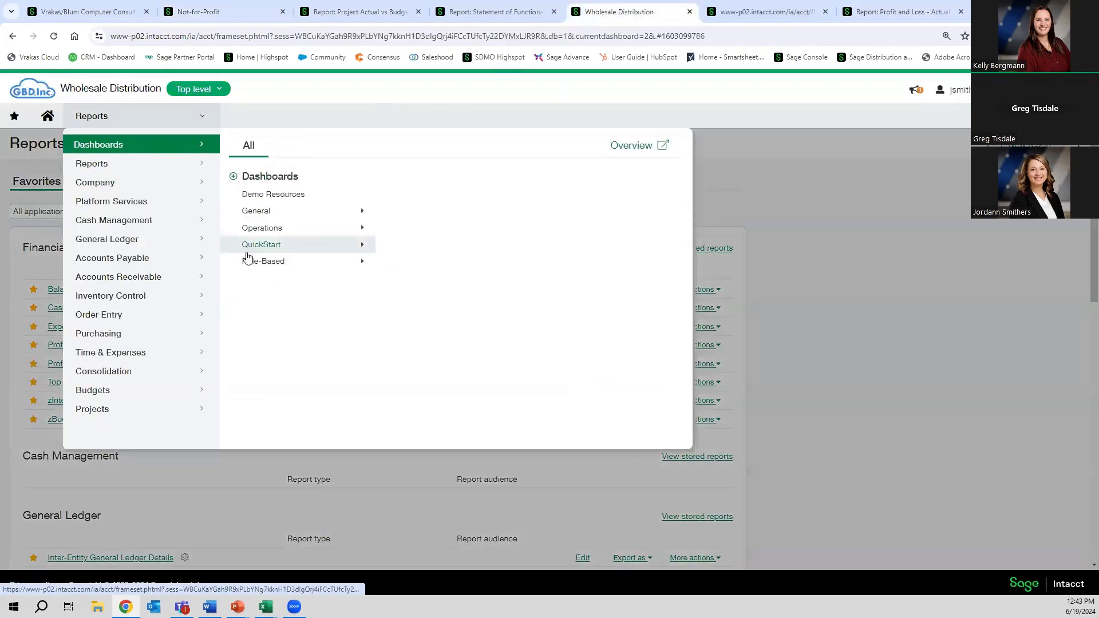
pyautogui.moveTo(269, 261)
pyautogui.click(439, 277)
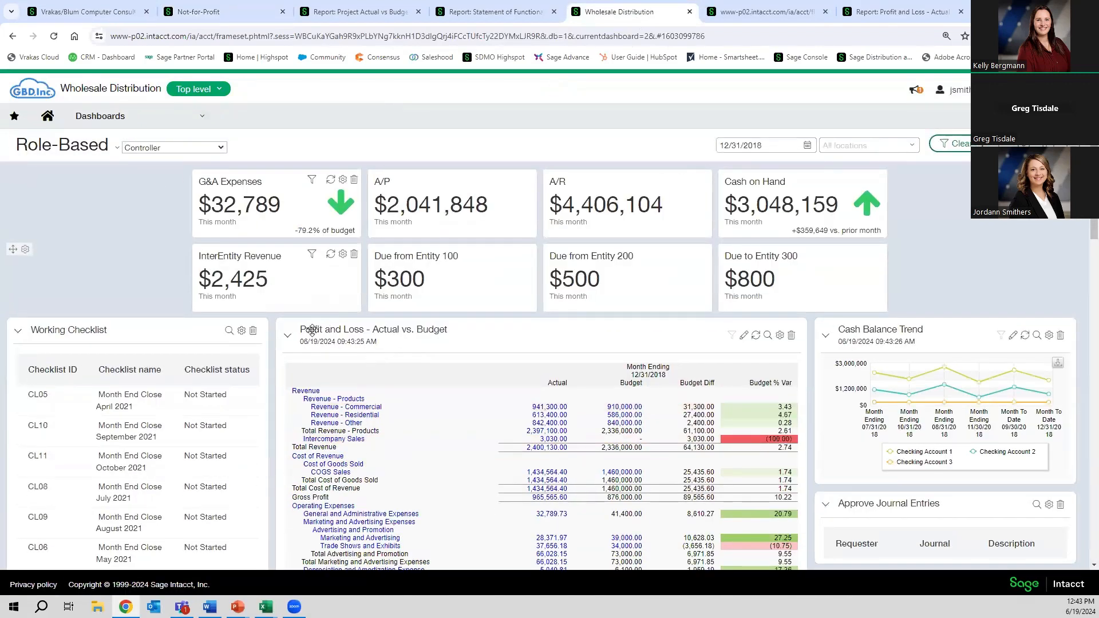
pyautogui.scroll(-3, 588, 400)
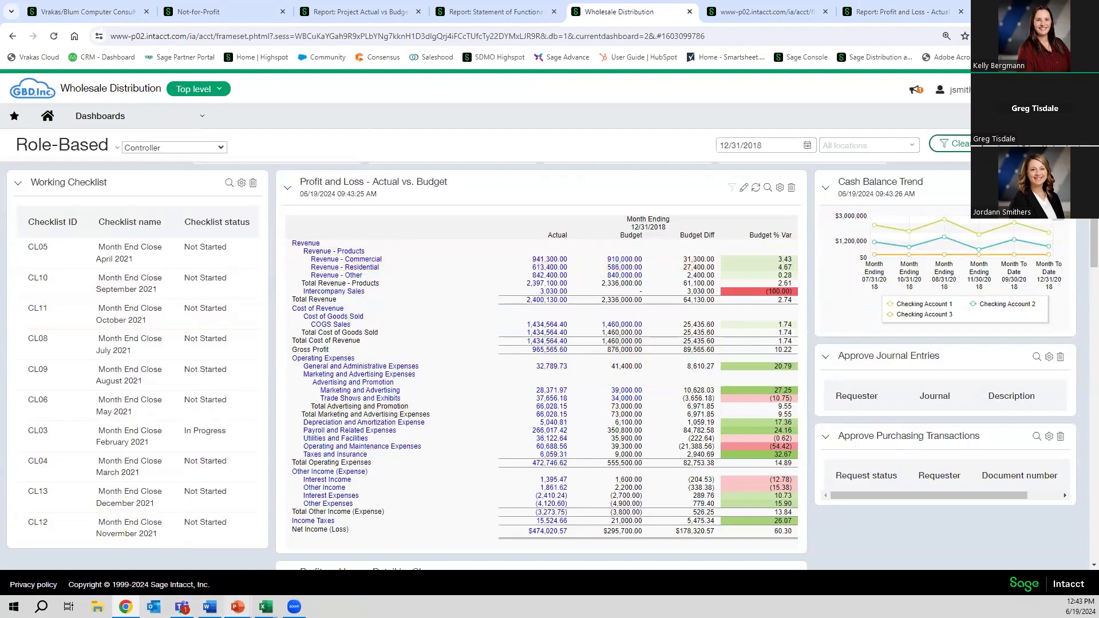
# Step: Switch to the PowerPoint slide show and advance to the Questions? slide
pyautogui.moveTo(238, 607)
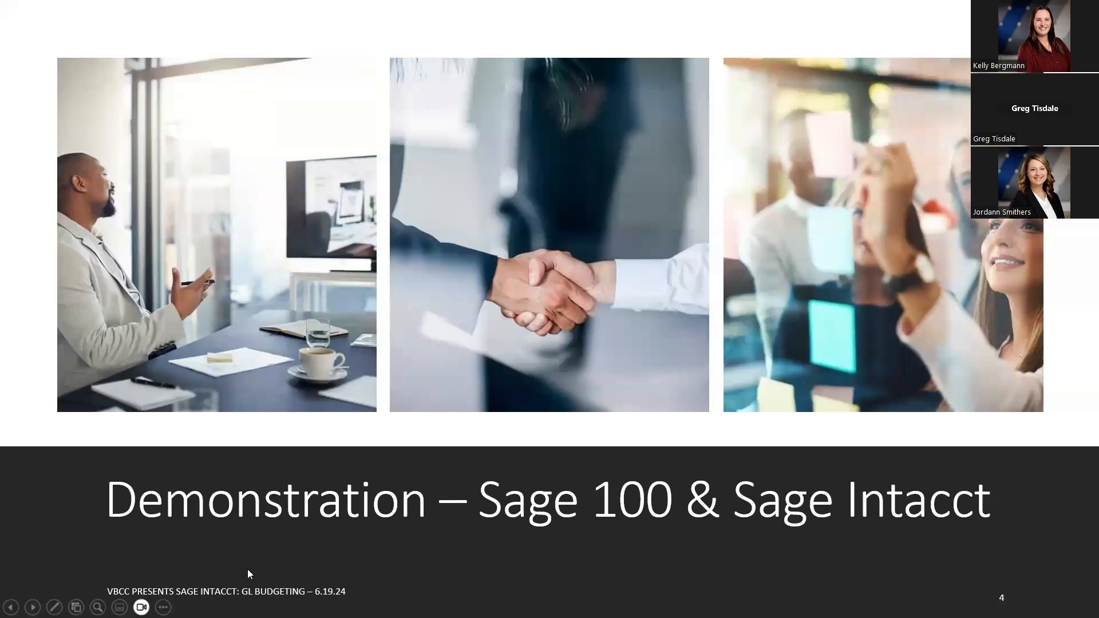
pyautogui.click(186, 579)
pyautogui.press('Right')
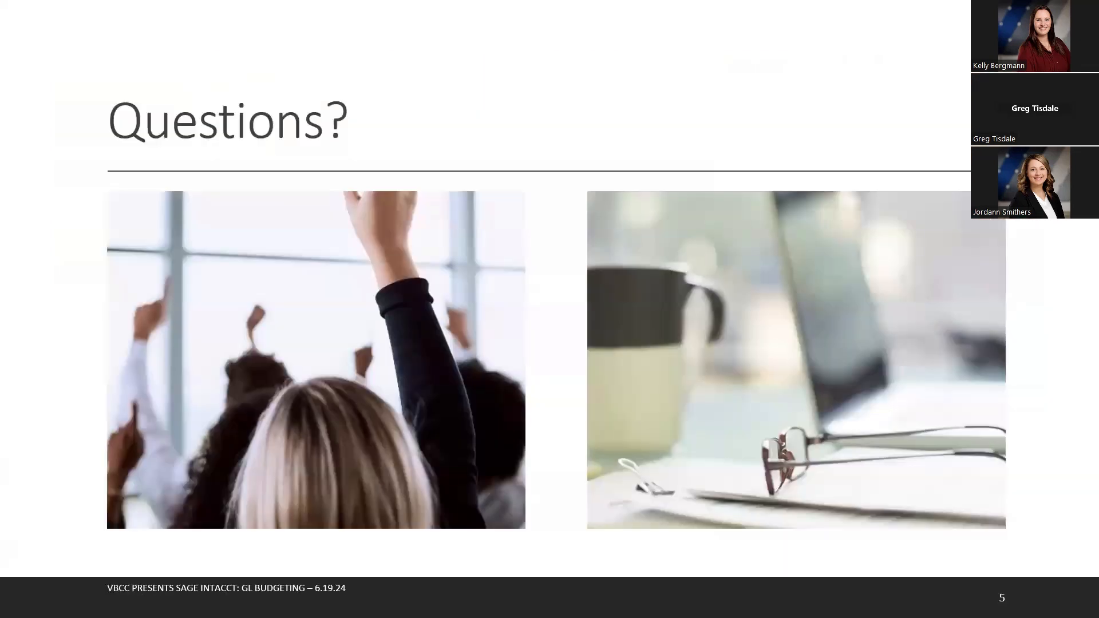